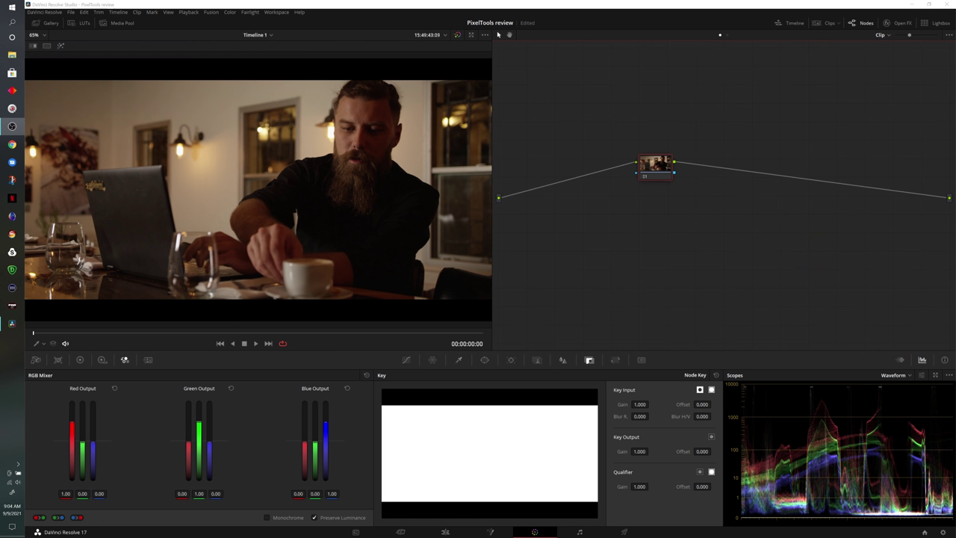
- Brighten node 01 by raising a point on its curve
click(406, 361)
drag(498, 454, 495, 442)
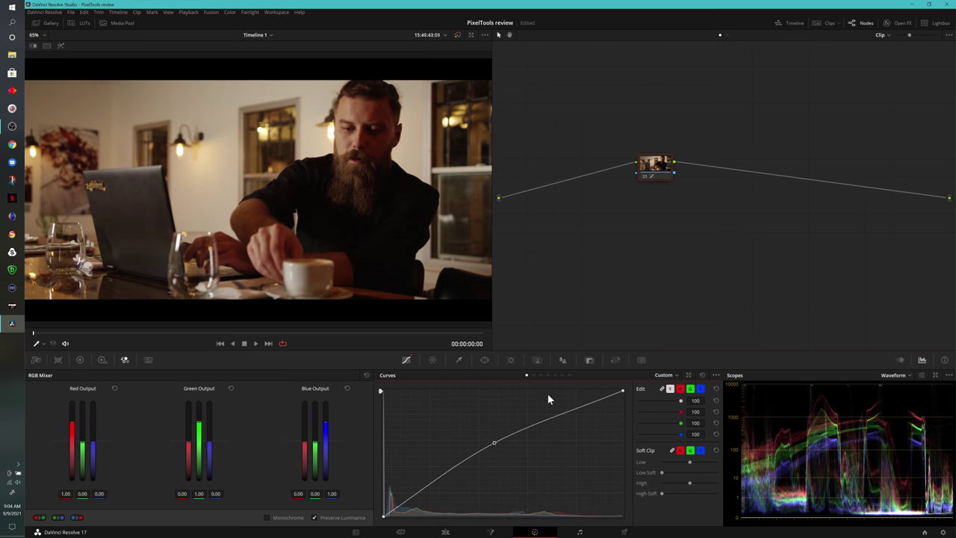
drag(660, 168, 606, 168)
- Add serial node 02 and shift its Offset toward blue
right_click(606, 168)
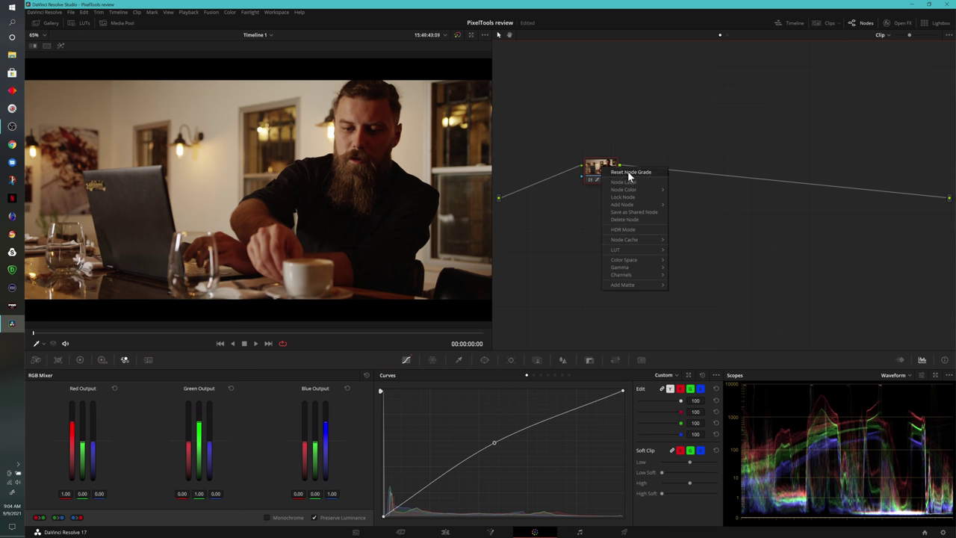
mouse_move(655, 207)
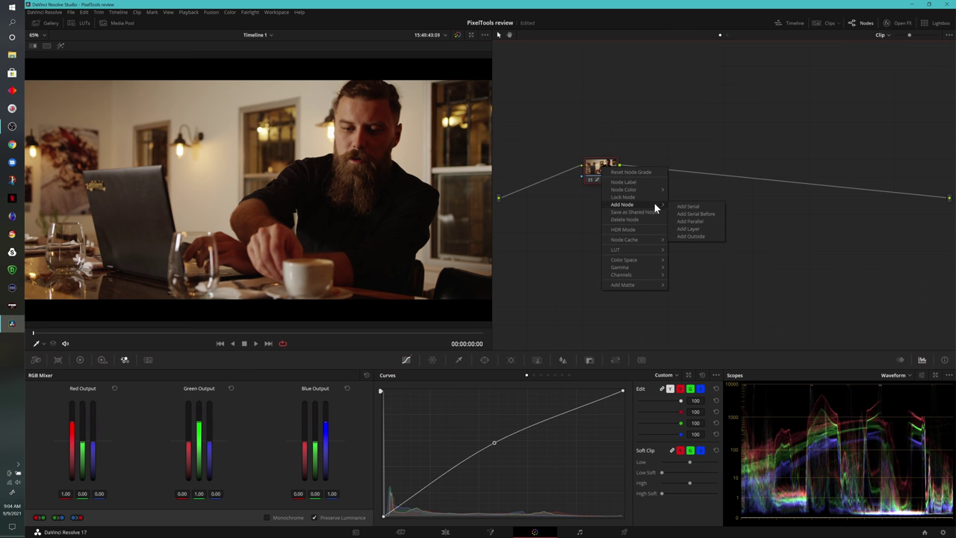
click(688, 206)
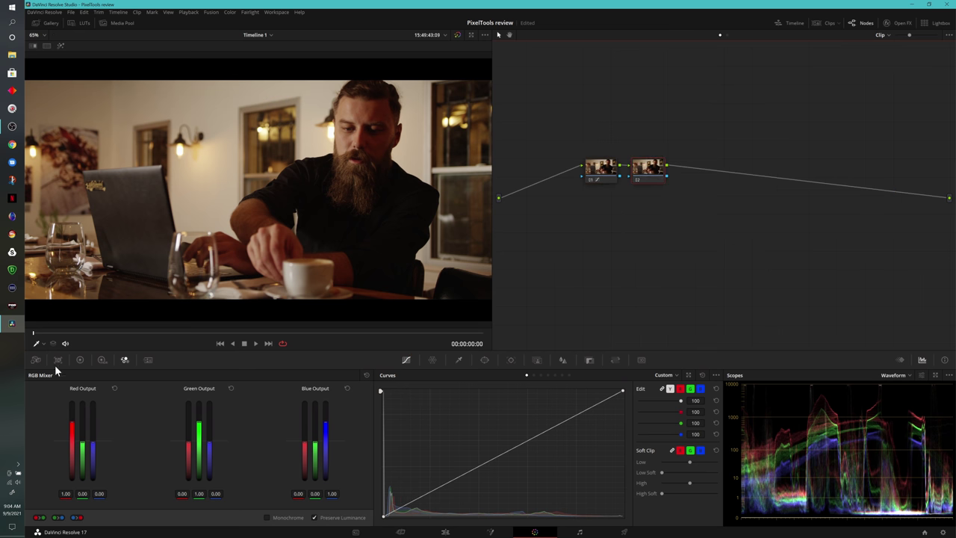
click(84, 361)
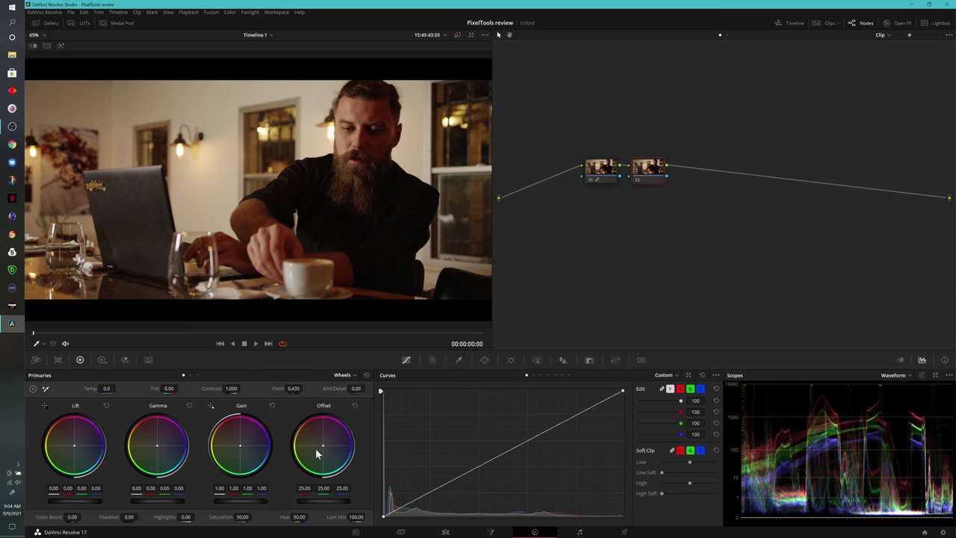
drag(324, 444, 329, 455)
- Add serial node 03 with a 0.41 blur radius and grab a still of the grade
drag(651, 180, 655, 177)
right_click(655, 176)
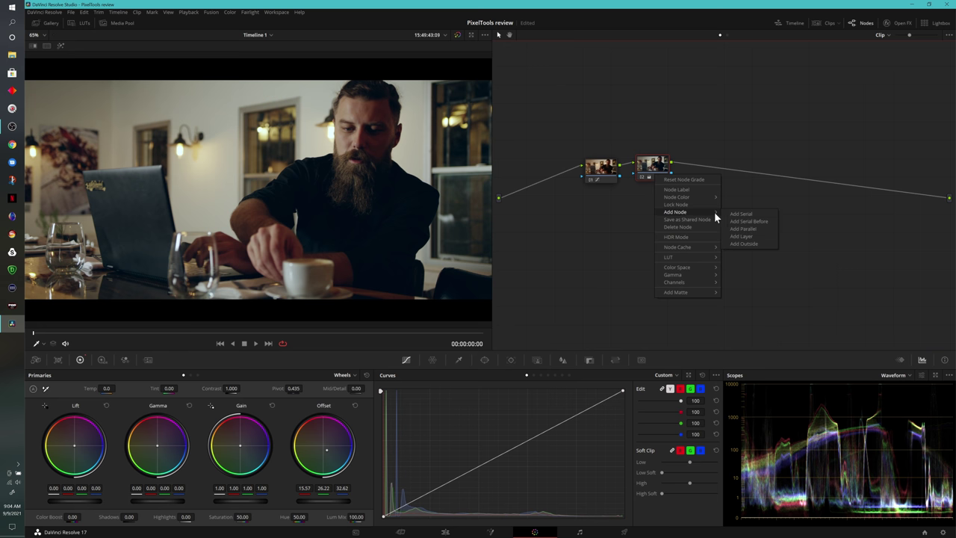
click(741, 214)
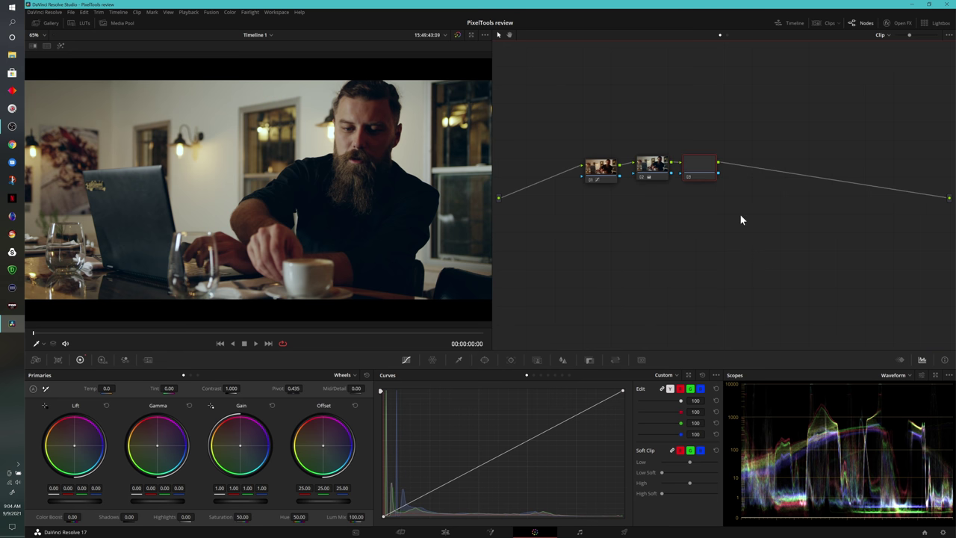
click(562, 360)
drag(411, 443, 412, 454)
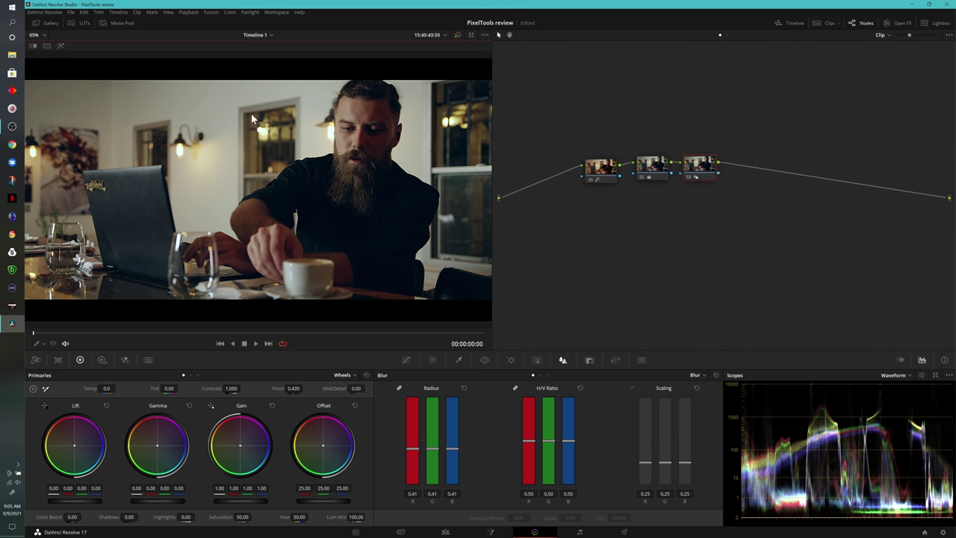
right_click(251, 113)
click(288, 119)
- Open the Gallery and display the node graph of still 1.1.1
click(36, 23)
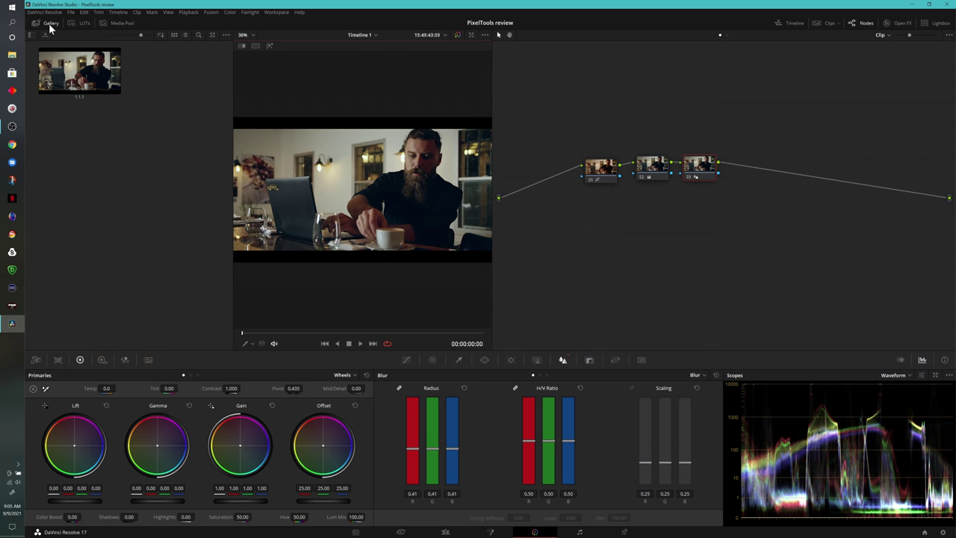
click(65, 84)
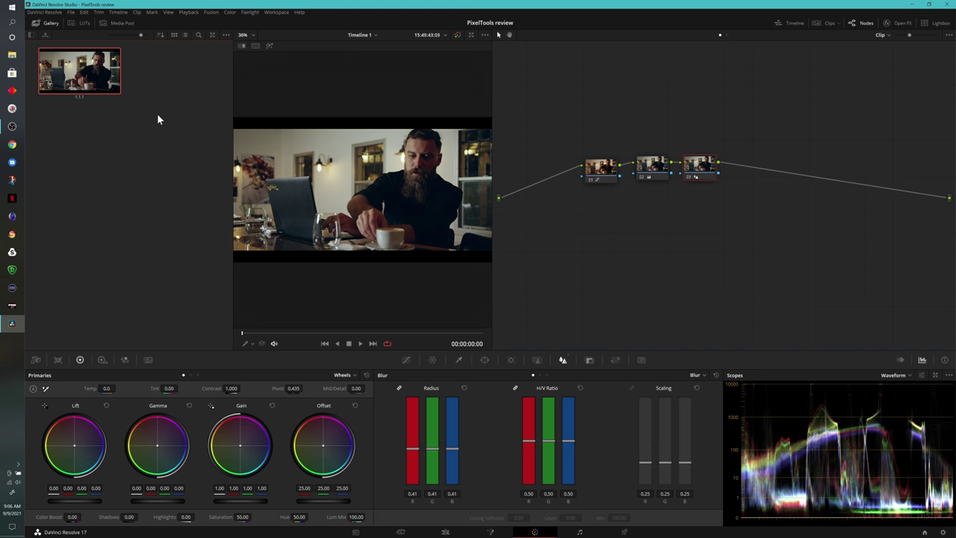
right_click(77, 62)
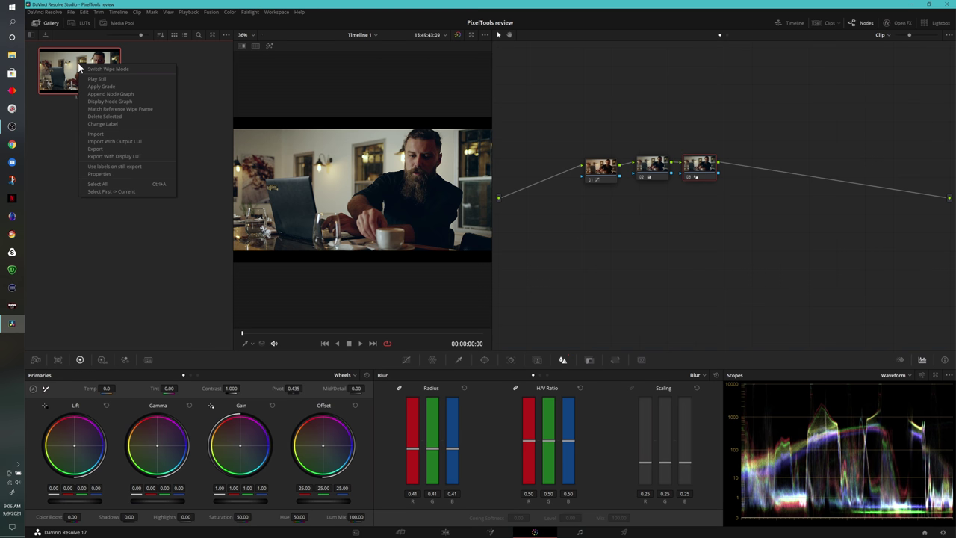
click(112, 101)
drag(364, 166, 320, 153)
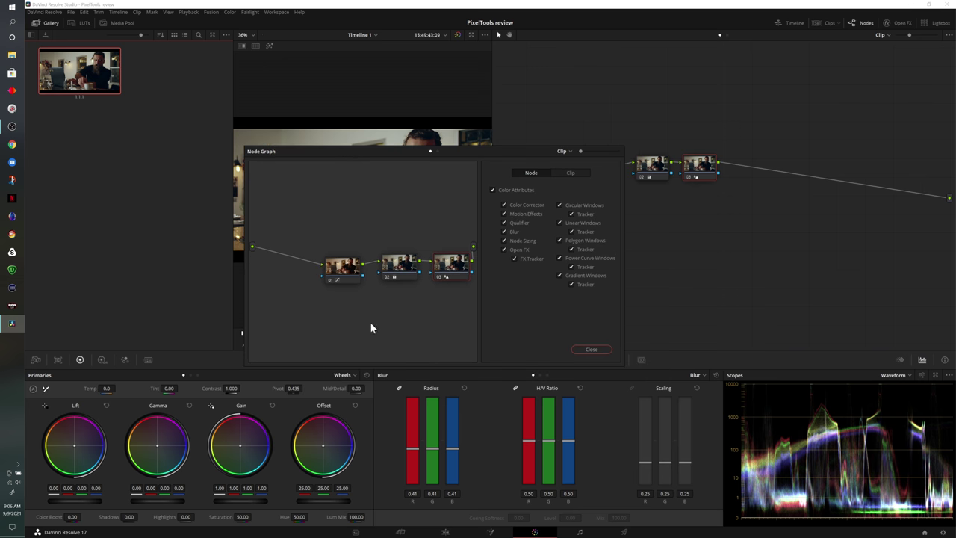
drag(370, 327, 332, 294)
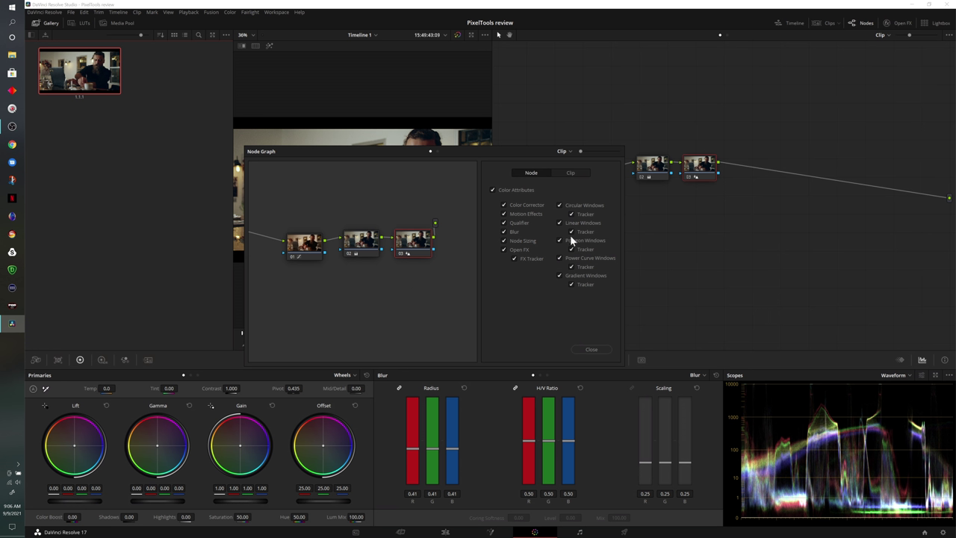
- Append the still's node 01 after node 03 as node 04, then disable it to compare
click(570, 173)
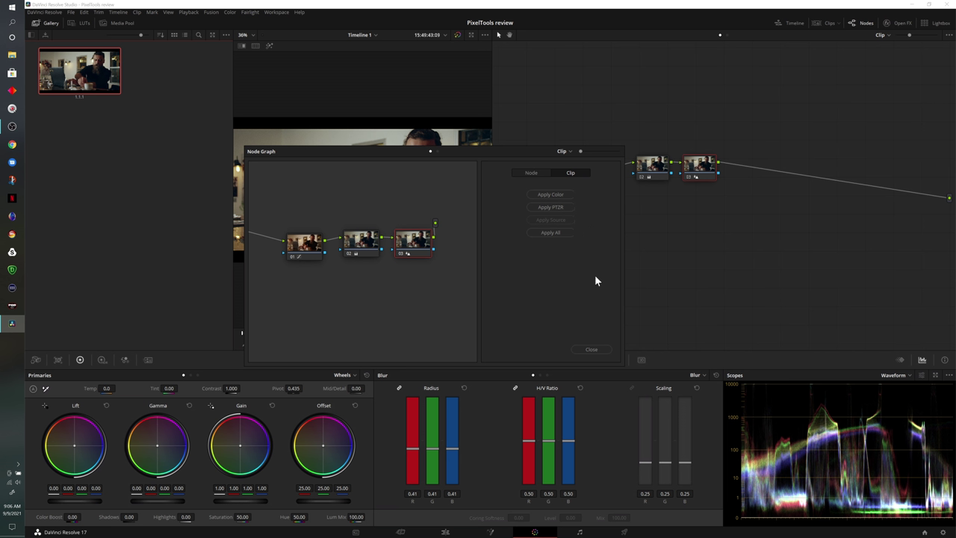
drag(377, 154, 343, 150)
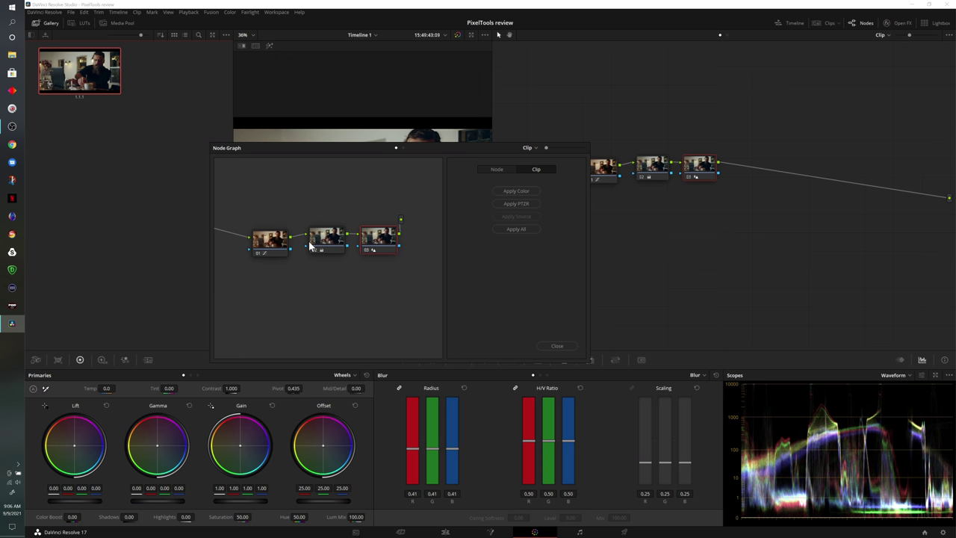
drag(272, 251, 769, 172)
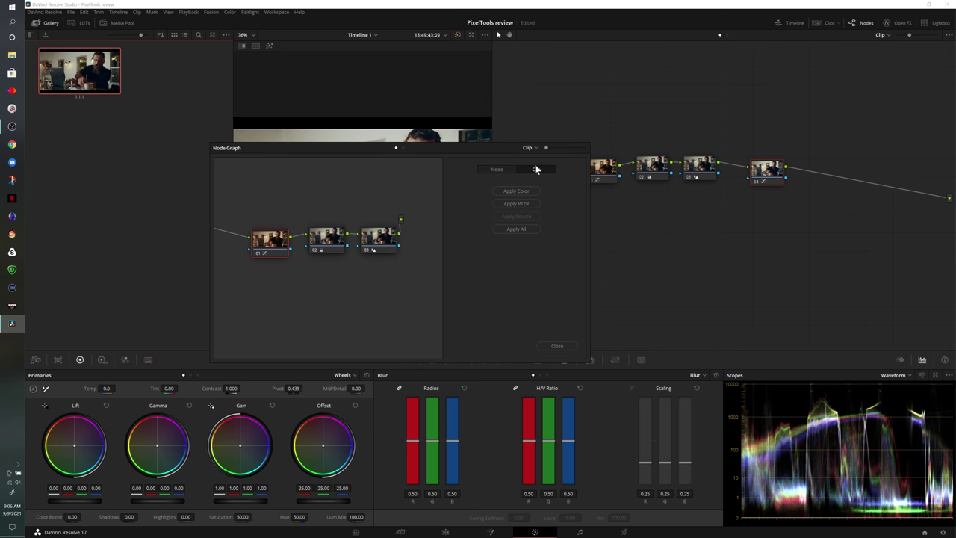
click(559, 346)
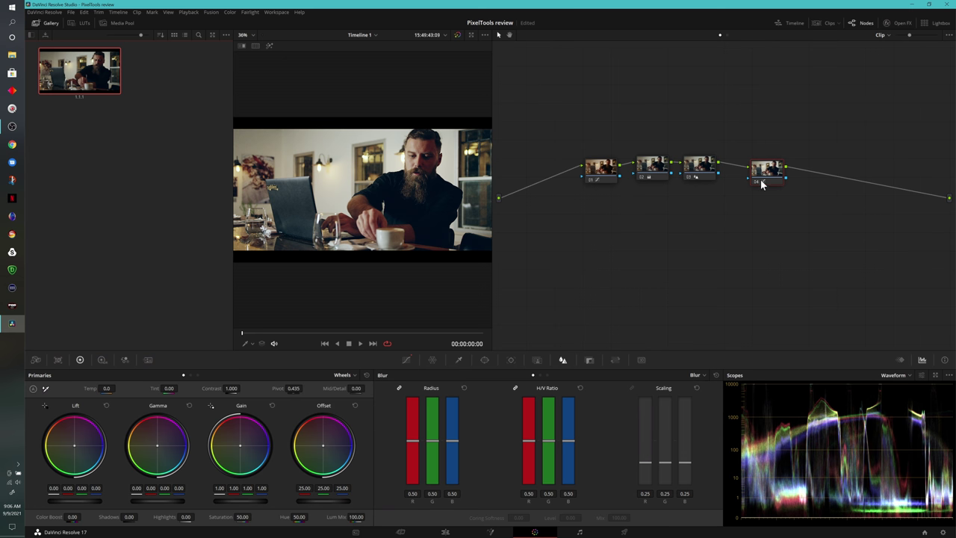
click(757, 184)
- Re-enable node 04 and browse the PixelTools Vol. 1 Log Looks, Utilities and Looks albums
click(757, 185)
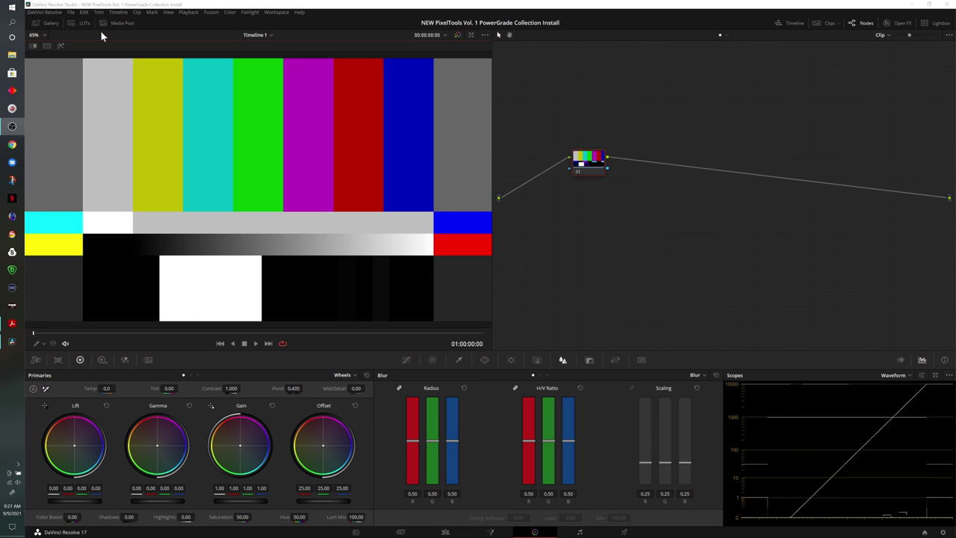
click(50, 23)
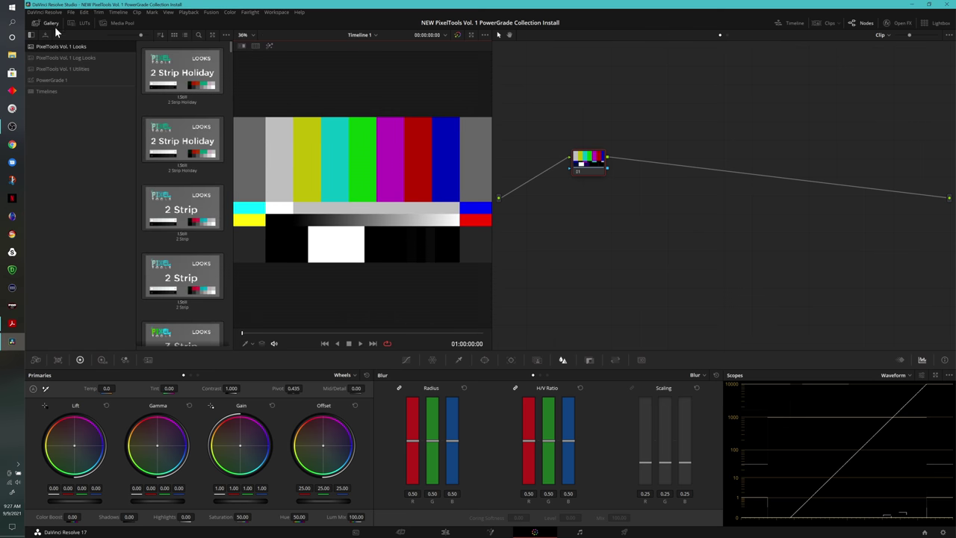
click(94, 58)
click(92, 69)
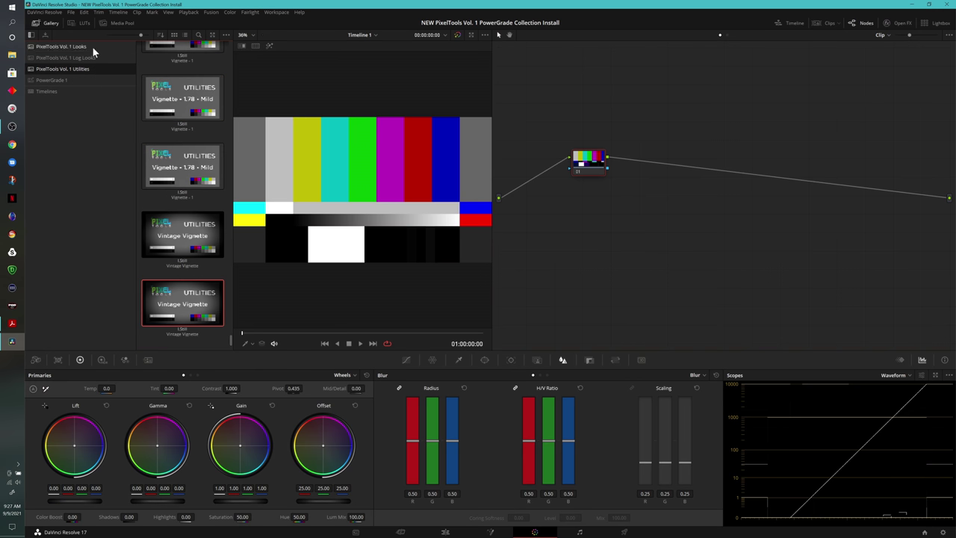
click(92, 46)
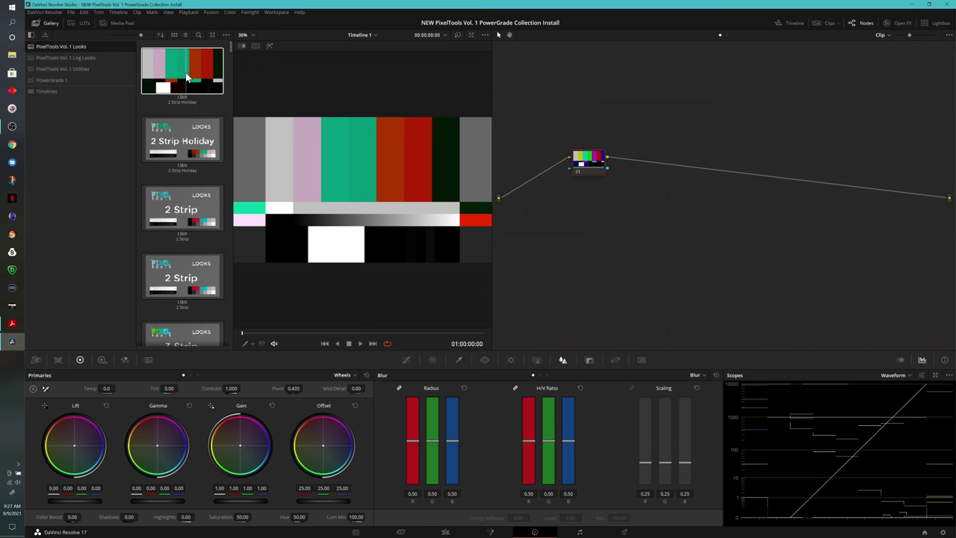
- Add two new PowerGrade albums to the gallery album list
right_click(58, 80)
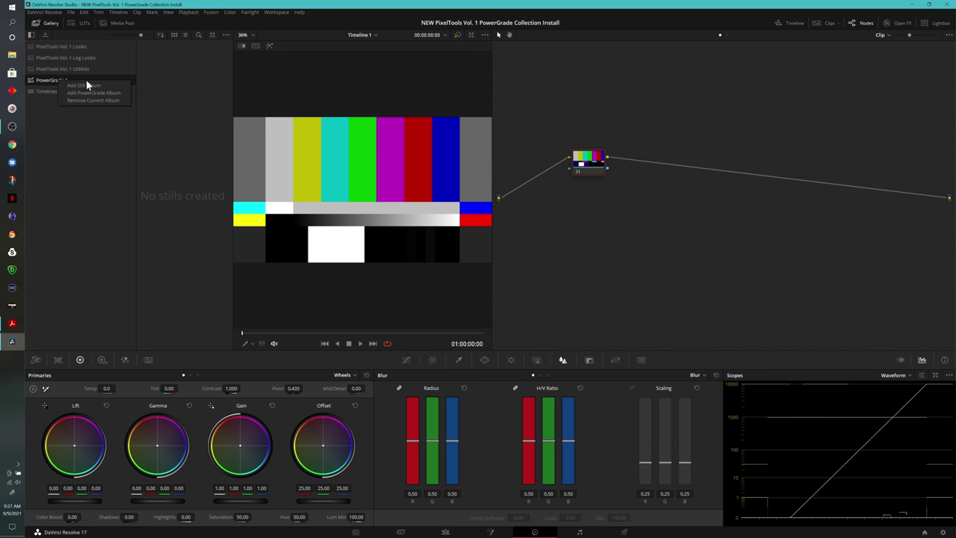
click(93, 93)
right_click(65, 89)
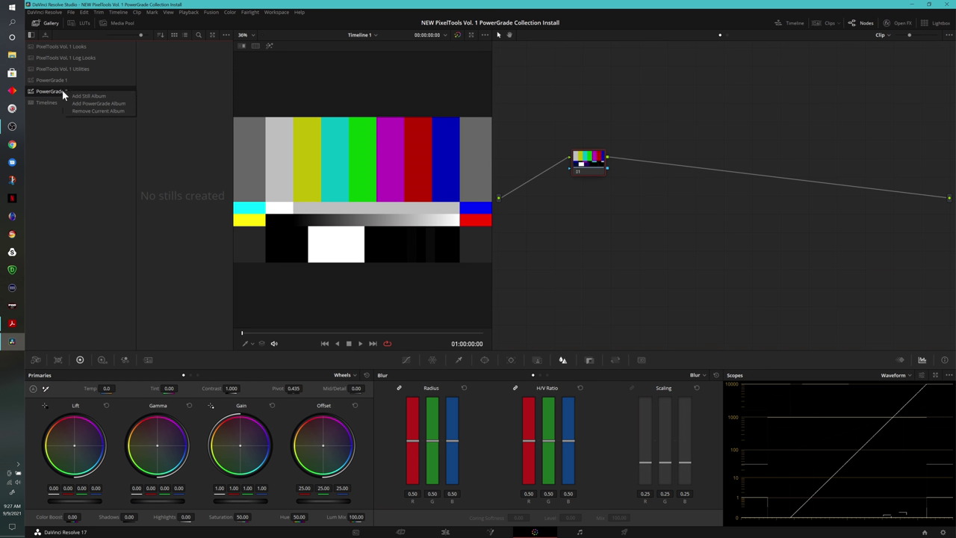
click(99, 103)
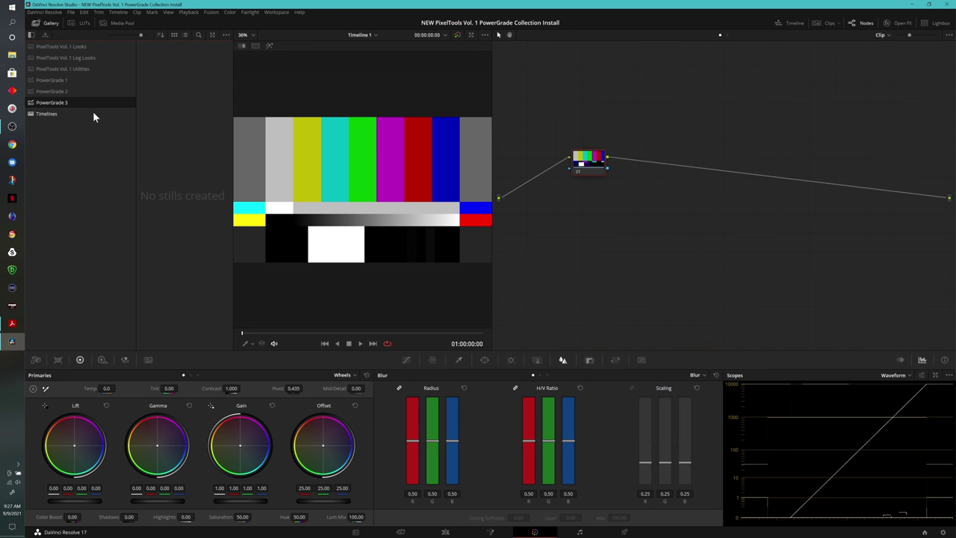
- Rename the PowerGrade albums to Looks, LogLooks and Utilities
double_click(42, 80)
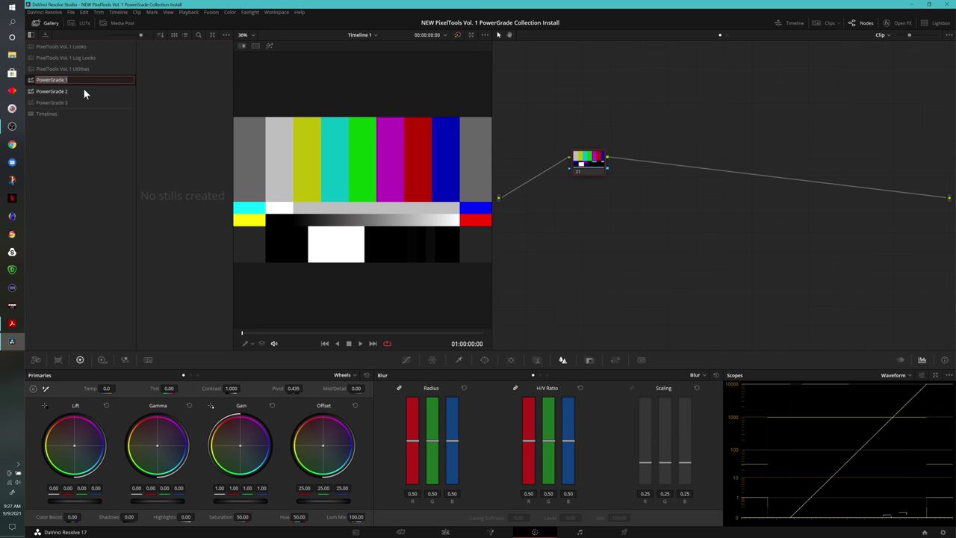
text(Looks)
key(Return)
double_click(56, 92)
text(LogLooks)
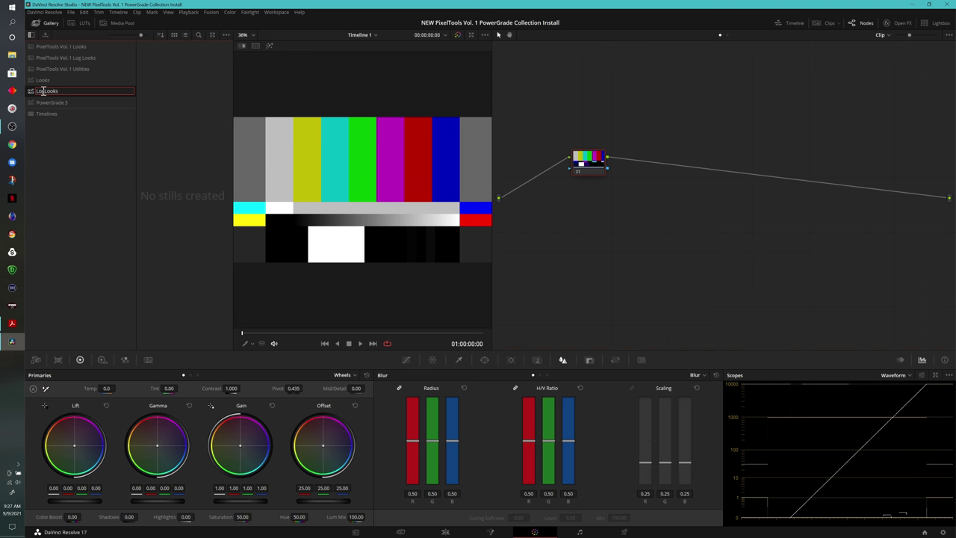
double_click(58, 103)
text(Utilities)
key(Return)
- Select every still in the PixelTools Vol. 1 Looks album
click(82, 48)
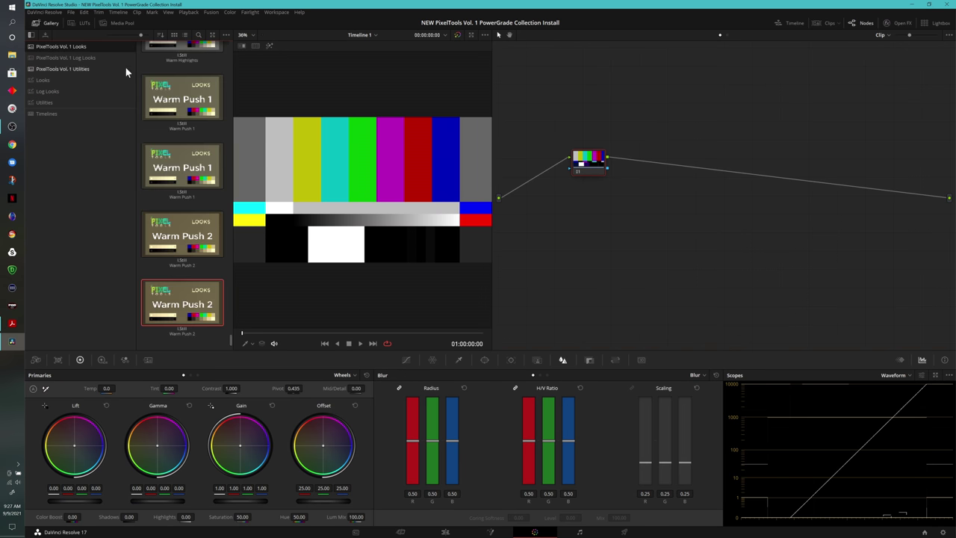
drag(232, 343, 225, 45)
click(150, 107)
key(ctrl+a)
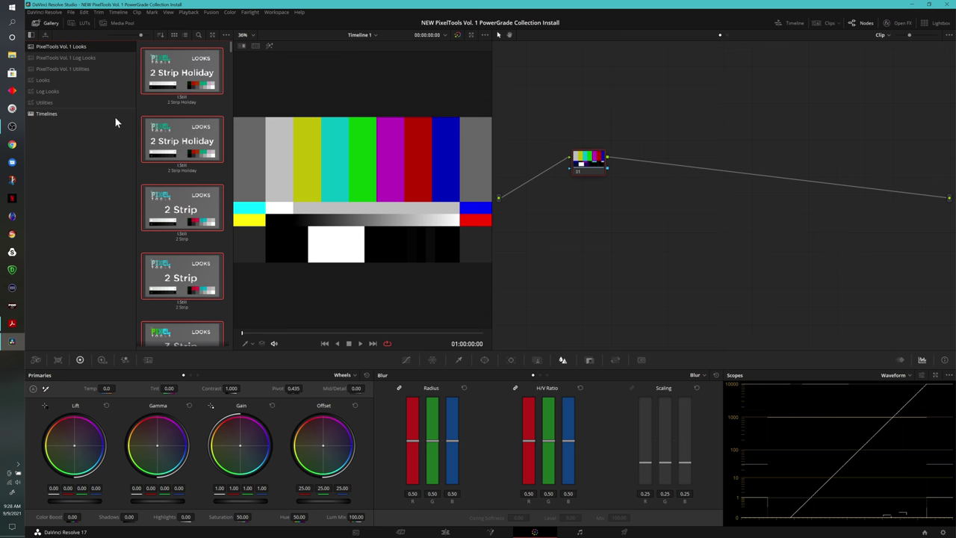
- Import every file in the Looks folder into the empty Looks album as stills
click(46, 80)
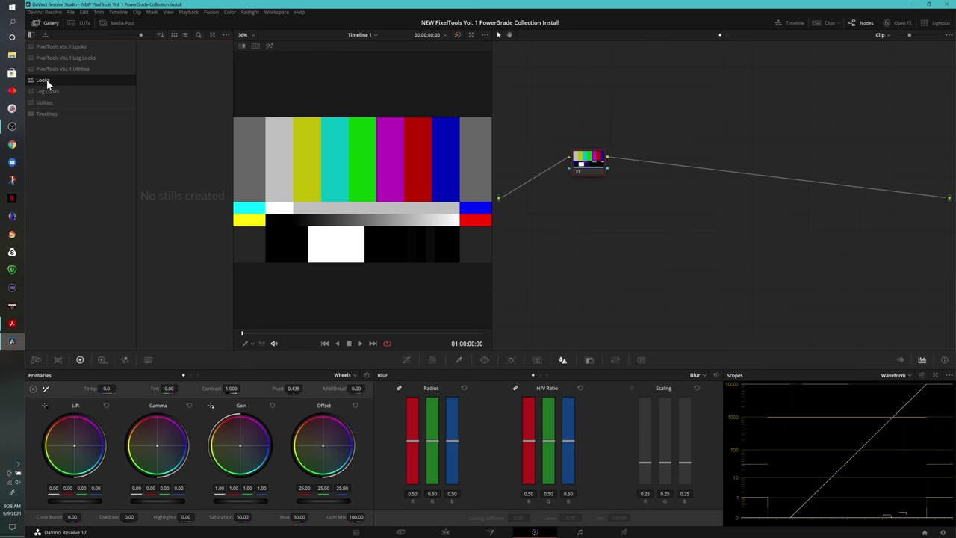
right_click(170, 85)
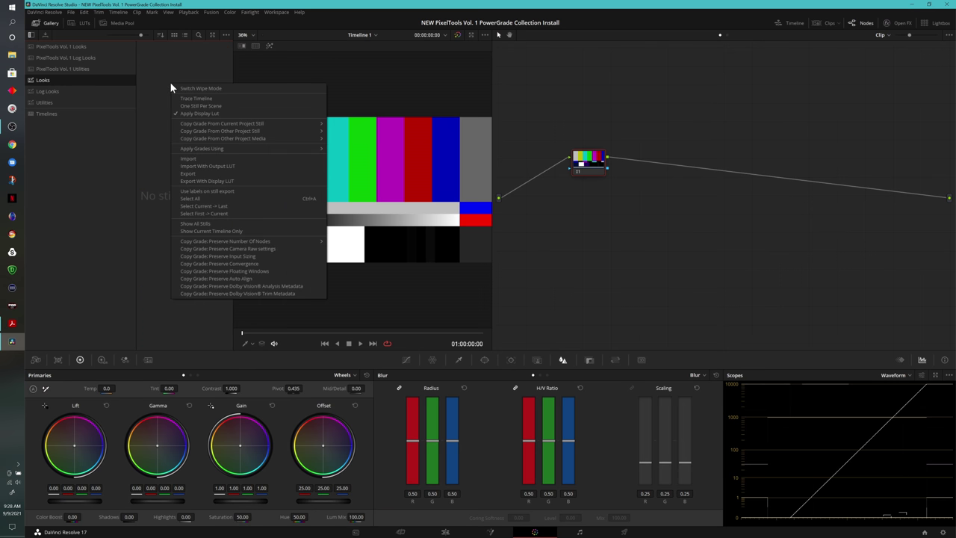
click(216, 158)
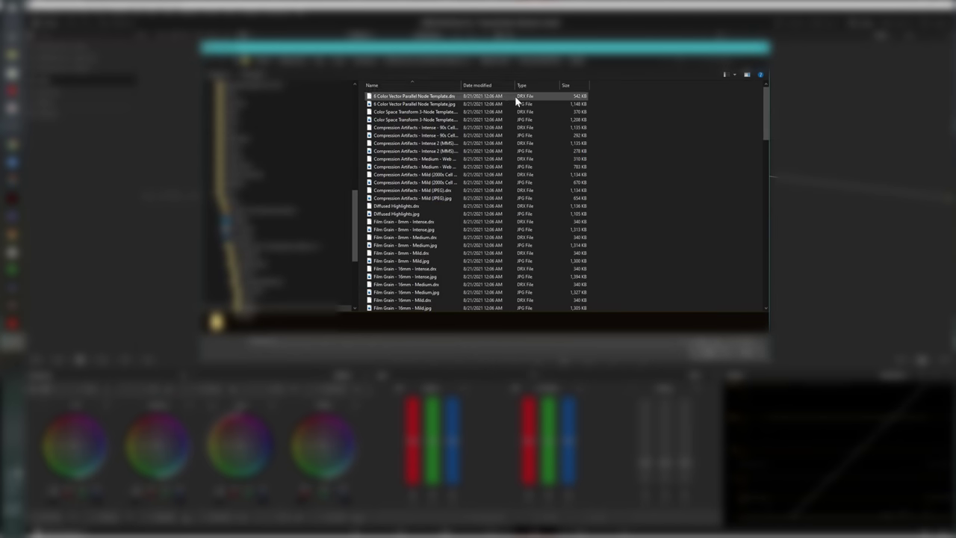
click(534, 63)
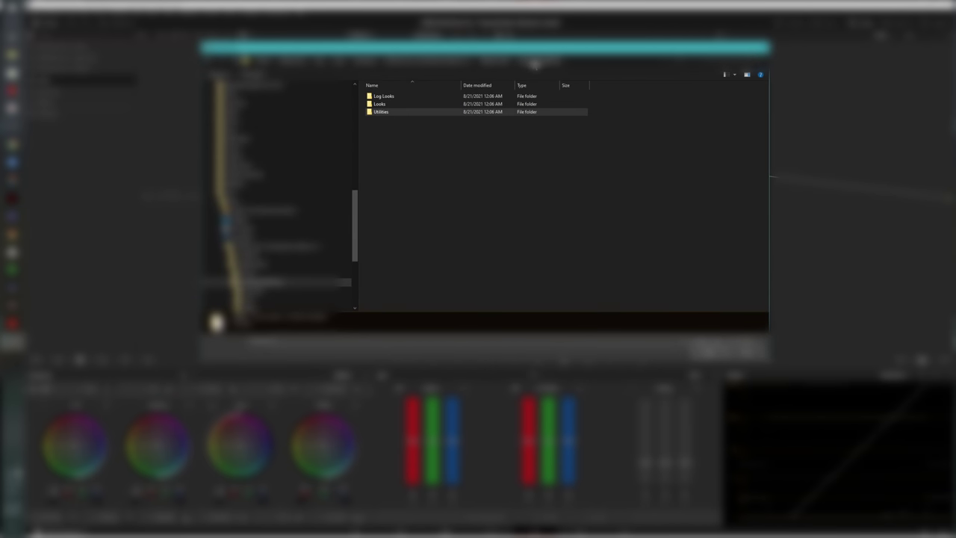
click(396, 104)
double_click(394, 103)
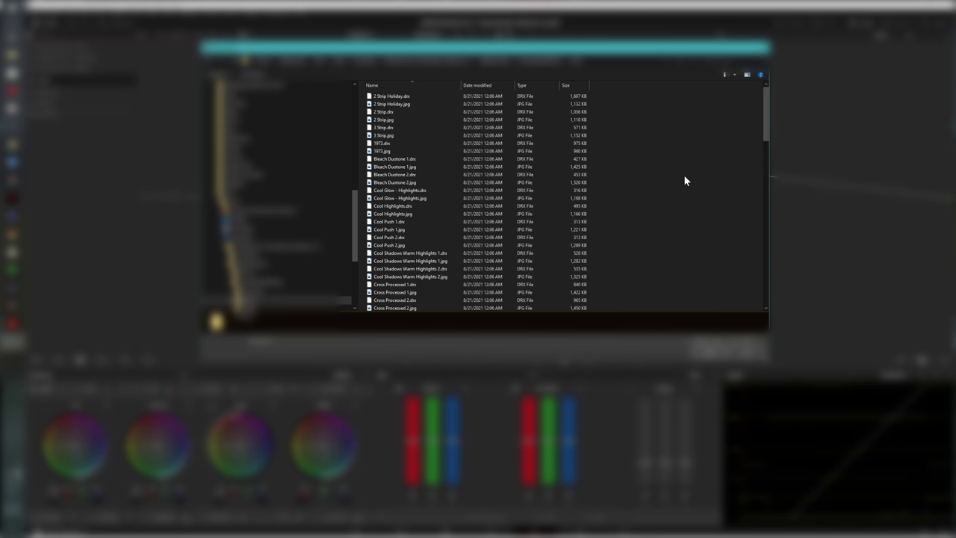
key(ctrl+a)
click(721, 349)
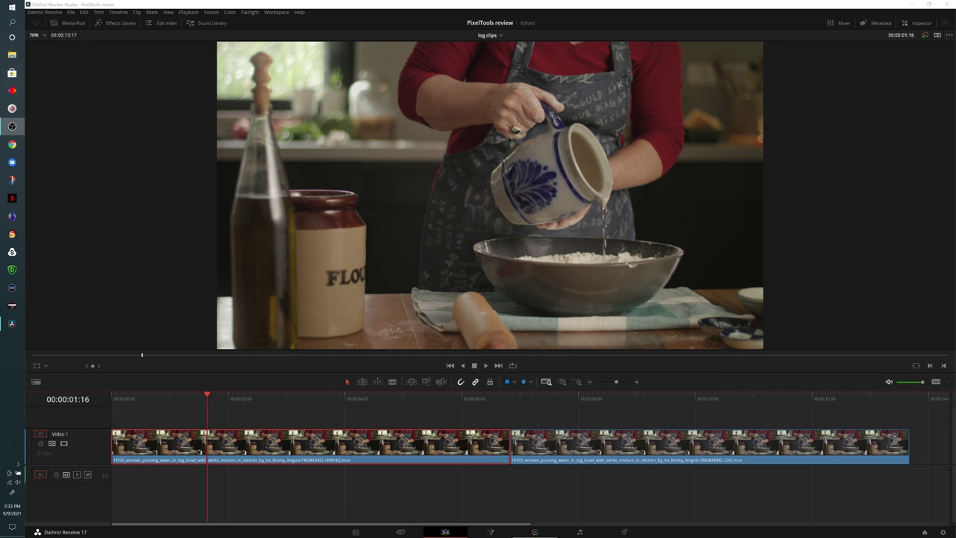
- On the Color page with Open FX closed, browse the albums and return to Looks
click(546, 533)
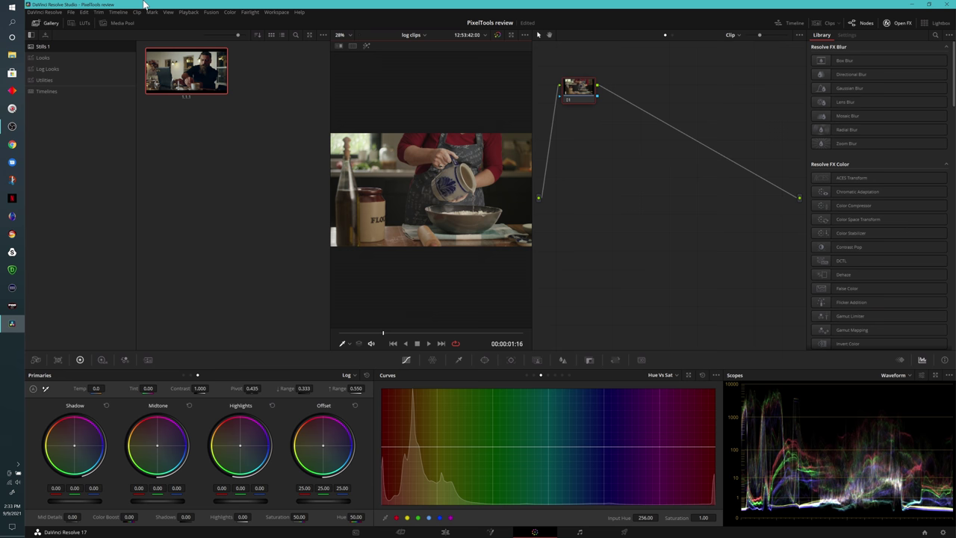
click(897, 23)
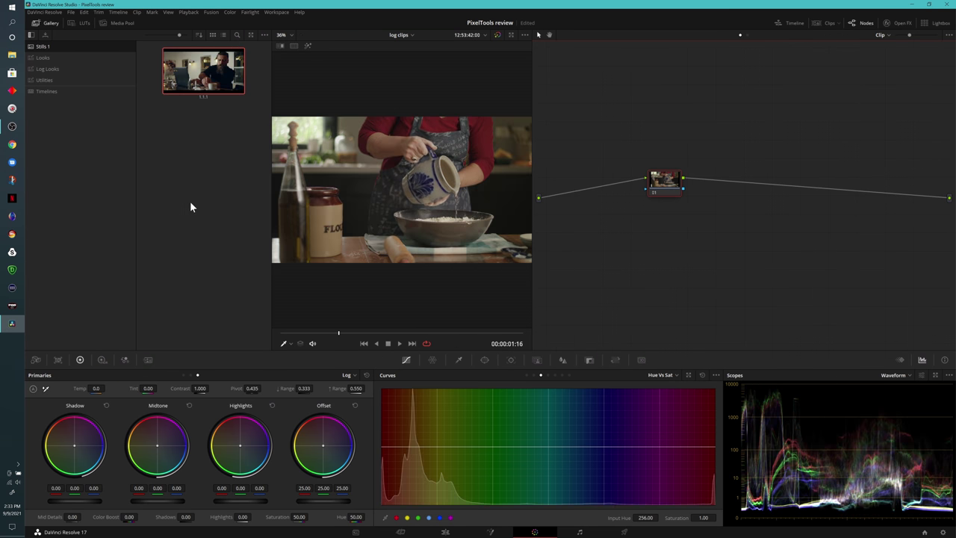
click(66, 56)
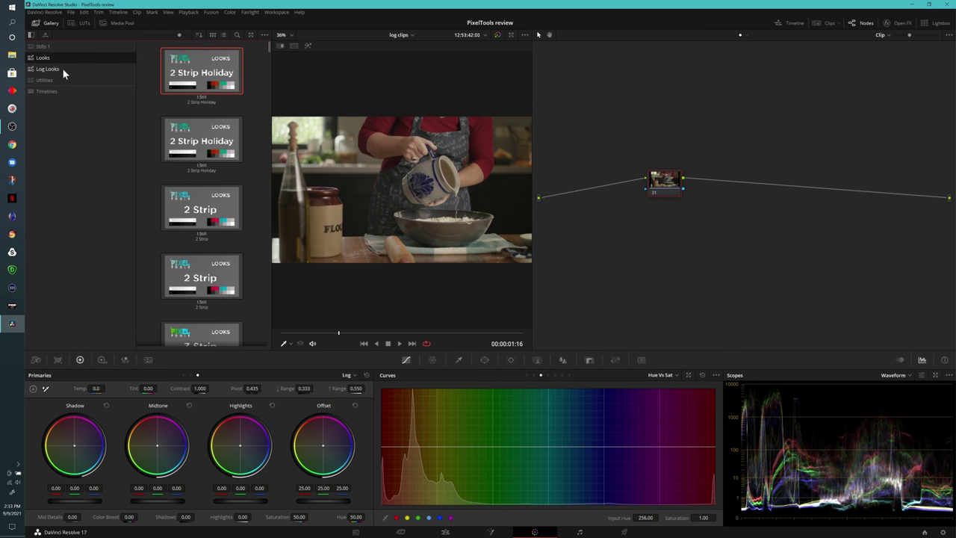
click(62, 68)
click(55, 79)
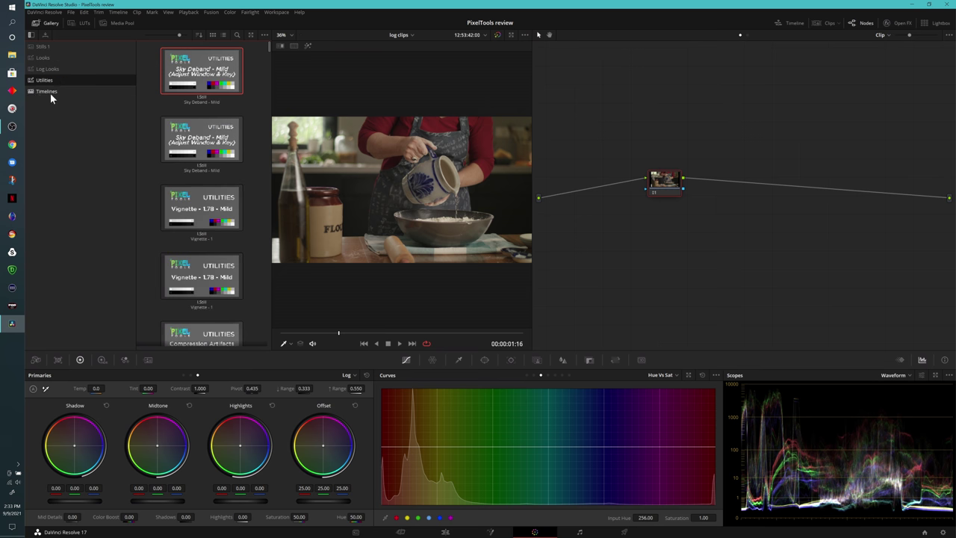
click(50, 92)
click(43, 57)
- Widen the gallery and expand it into the full Gallery window
drag(271, 182, 371, 181)
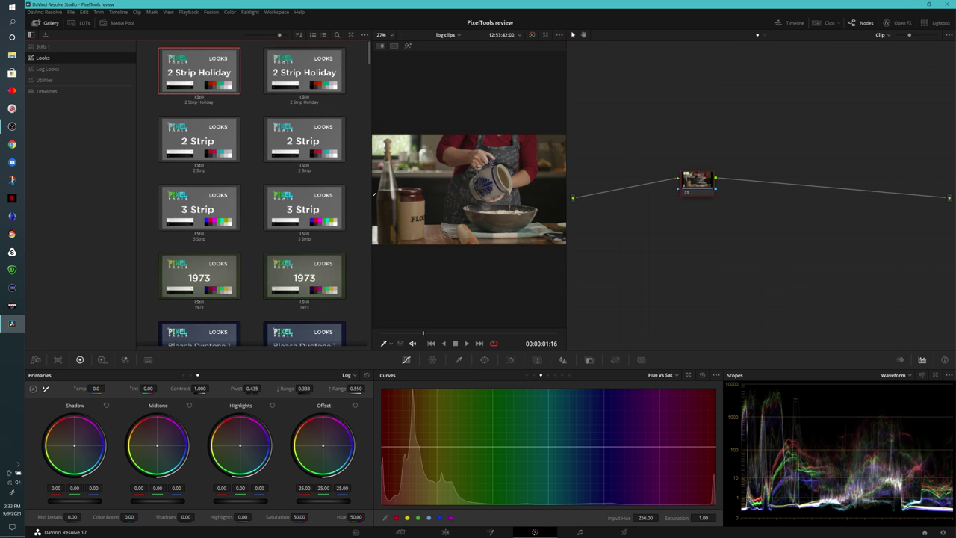
mouse_move(280, 34)
mouse_down()
mouse_move(255, 33)
mouse_move(281, 34)
mouse_up()
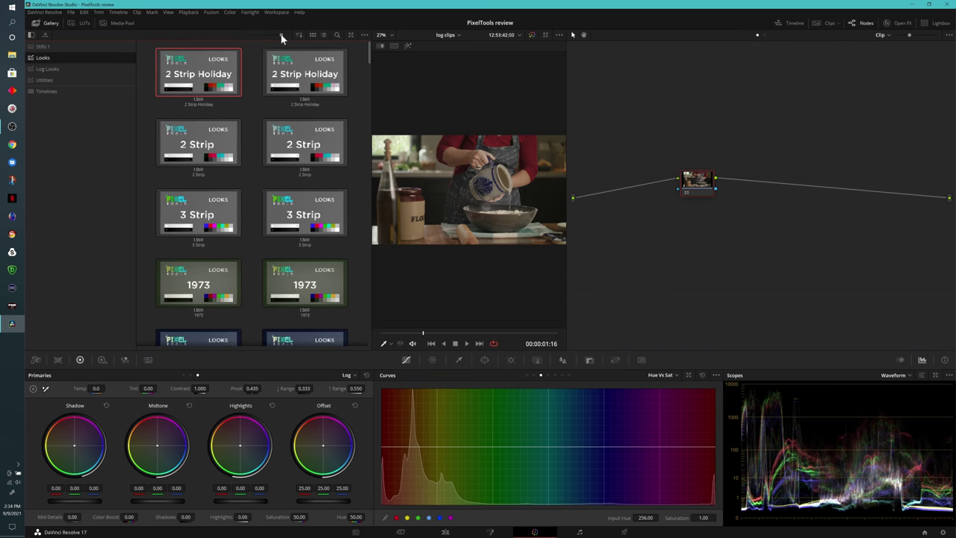
click(351, 34)
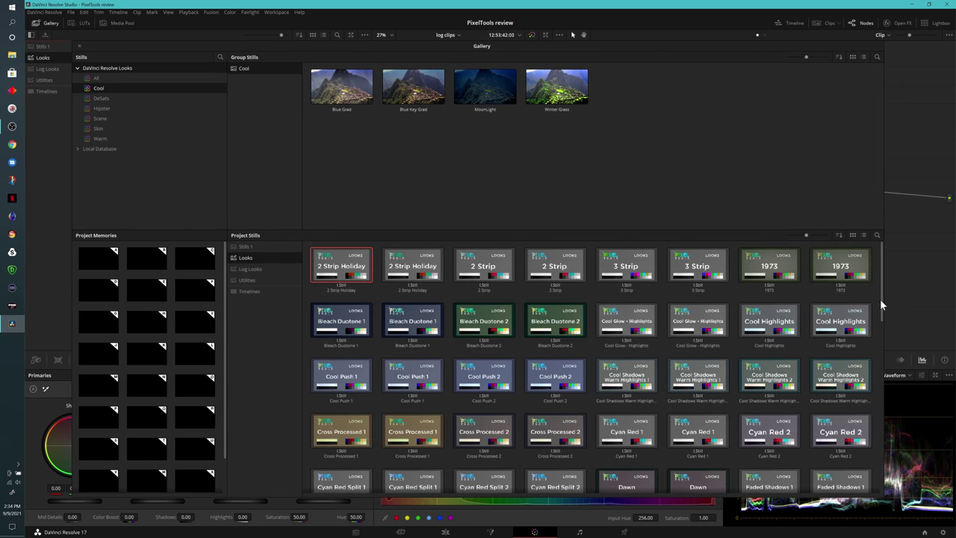
- Apply the Cyan Red 1 still's grade to the kitchen clip
drag(880, 303, 885, 415)
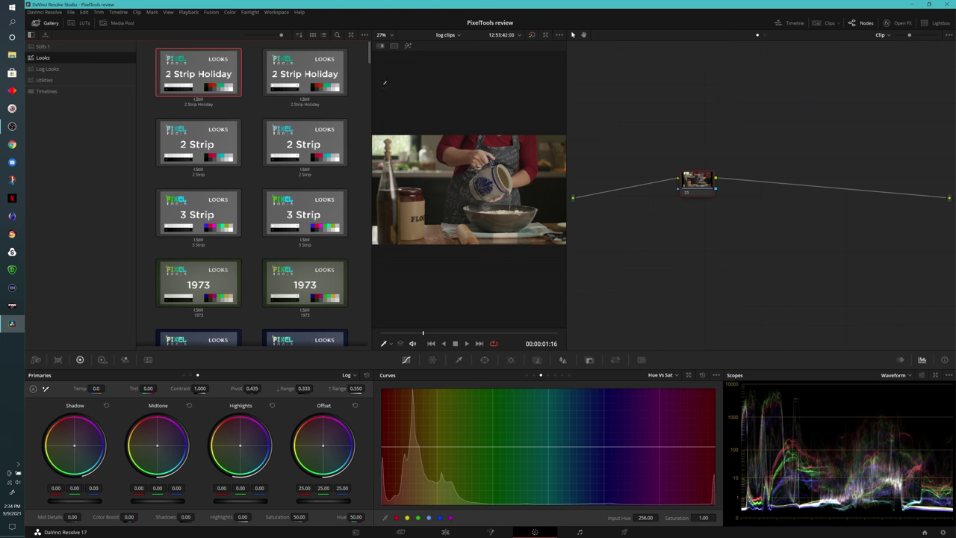
drag(368, 59, 365, 124)
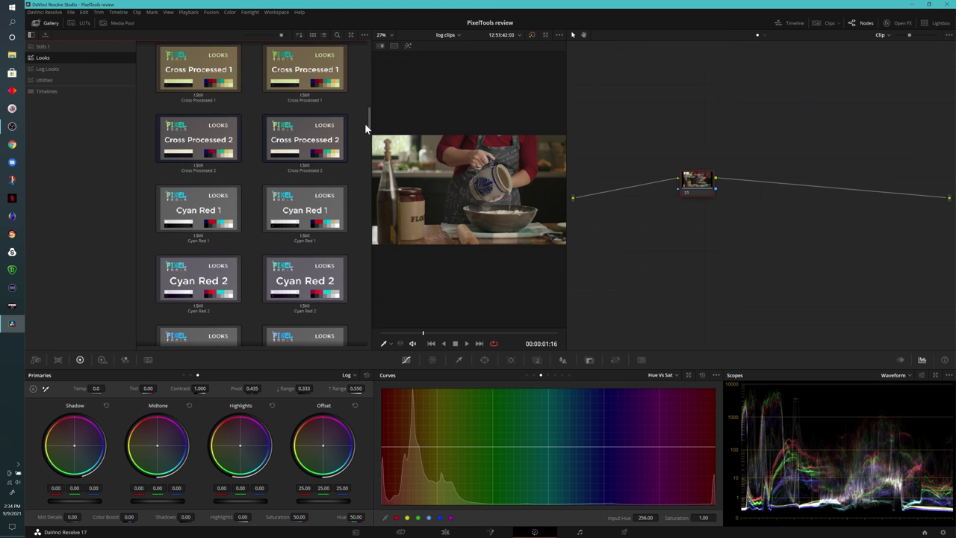
right_click(304, 212)
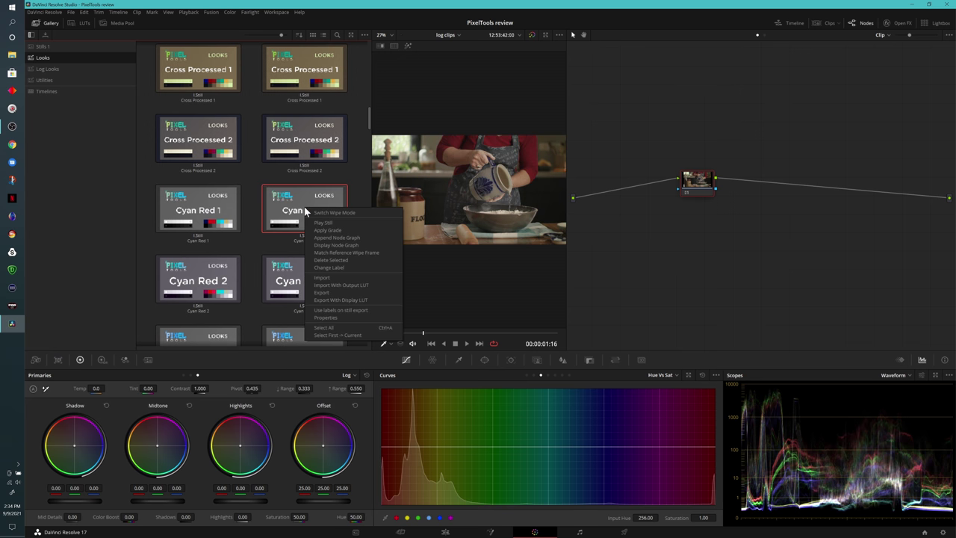
click(353, 228)
- Reposition the Cyan Red 1 node in the Node Editor
drag(618, 172, 702, 187)
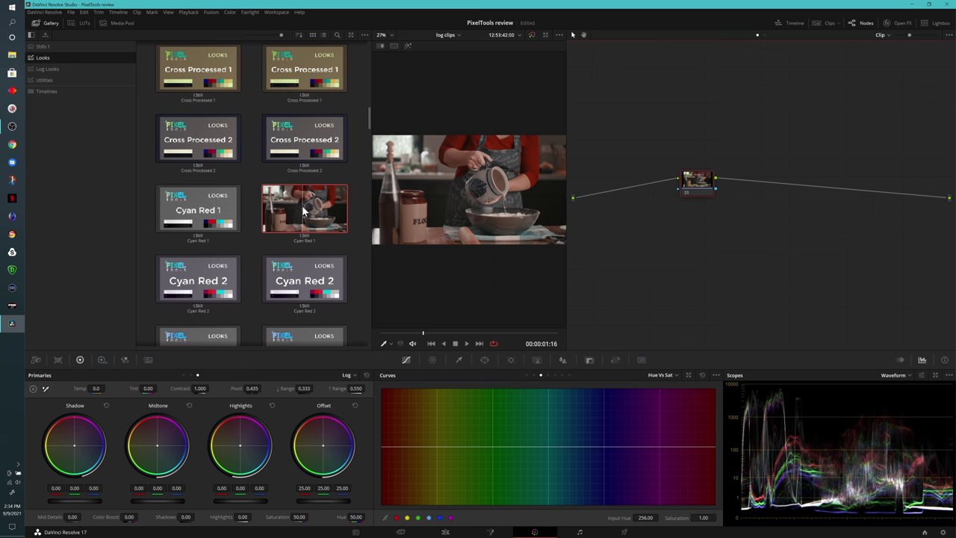
key(ctrl+z)
key(ctrl+z)
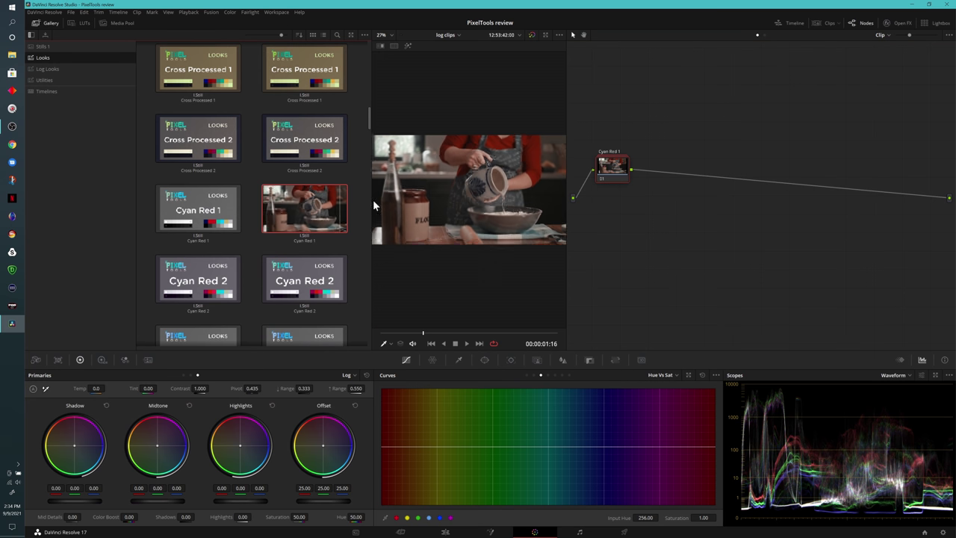
drag(599, 167, 661, 187)
right_click(678, 183)
click(650, 239)
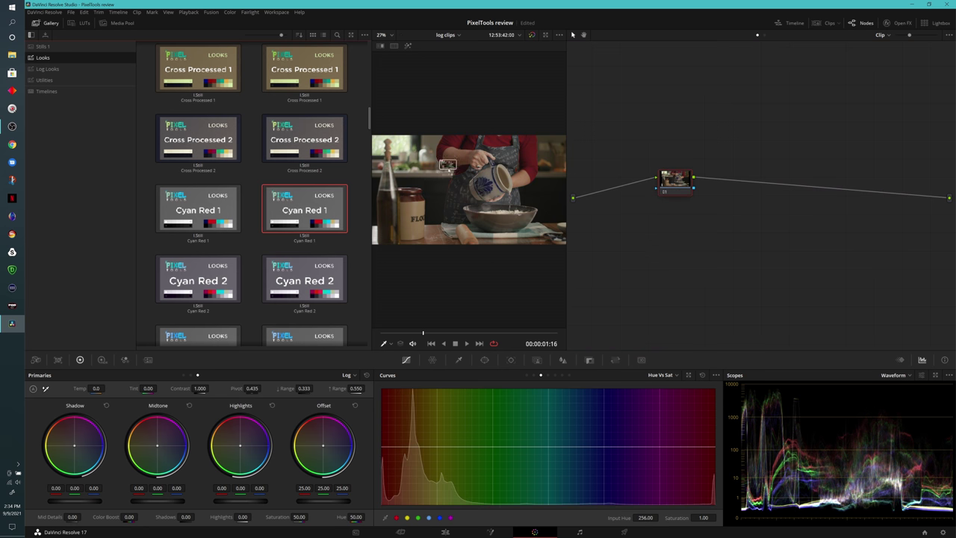
mouse_move(657, 177)
mouse_down()
mouse_move(660, 191)
mouse_move(651, 190)
mouse_up()
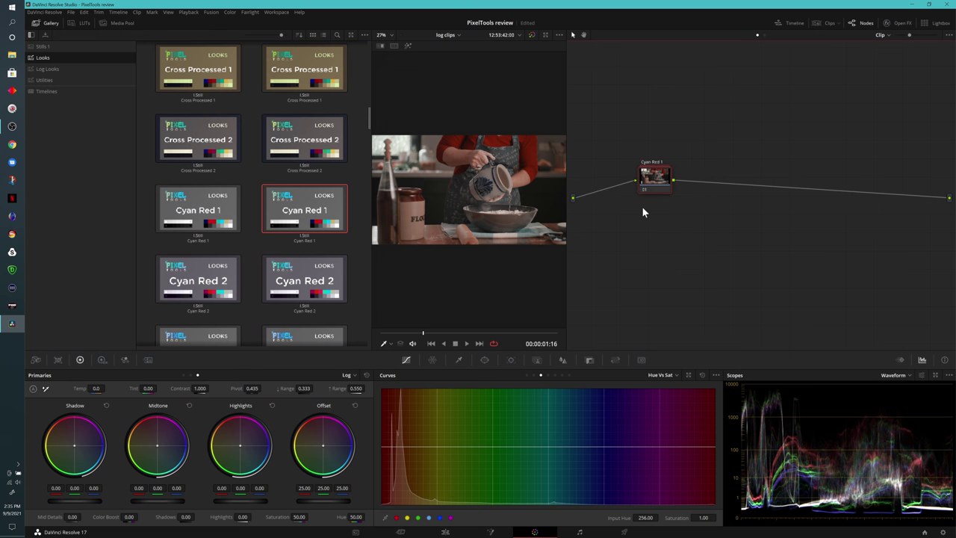
- Append the Cyan Red 1 node graph and place it on the connection line
right_click(287, 209)
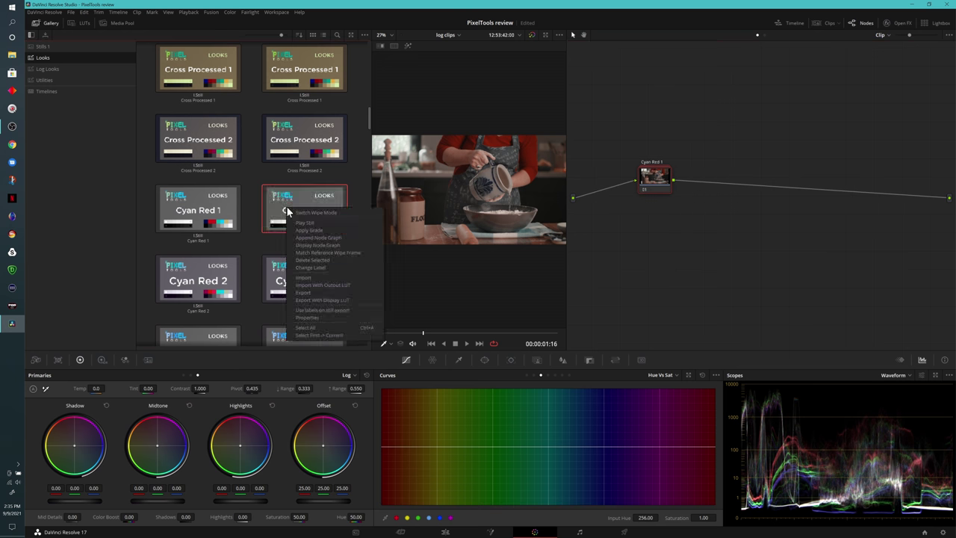
click(338, 239)
drag(706, 228, 708, 186)
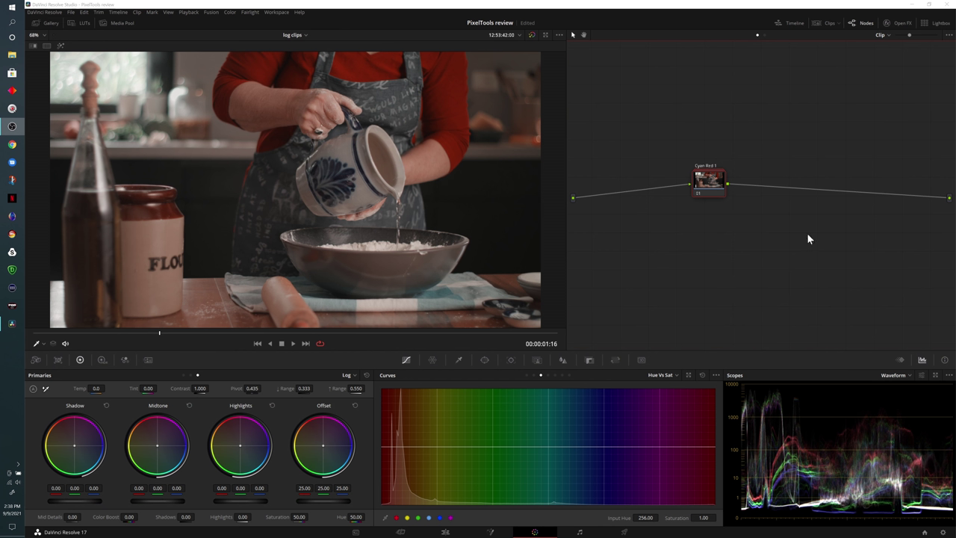
- Add a serial node before Cyan Red 1 and disable Cyan Red 1
right_click(709, 180)
mouse_move(767, 235)
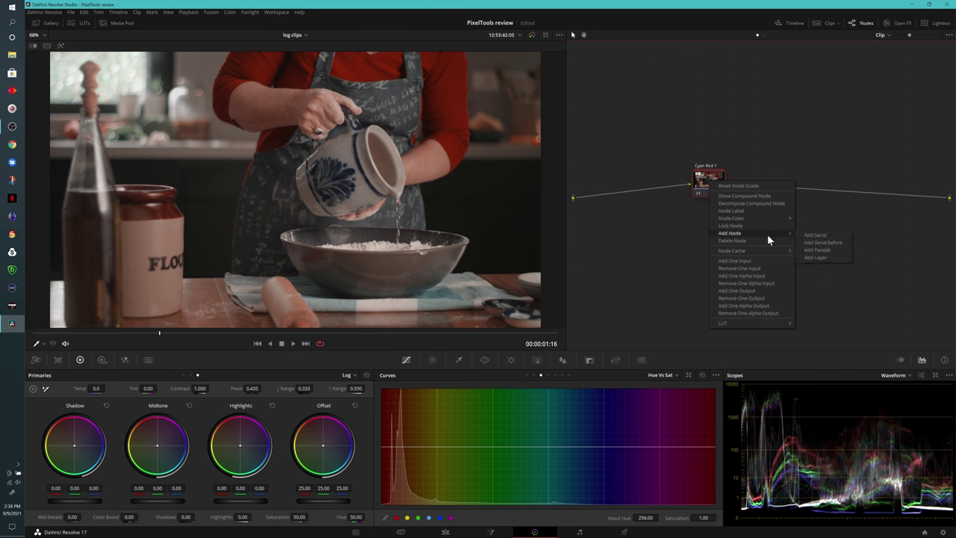
click(819, 239)
drag(706, 190, 652, 187)
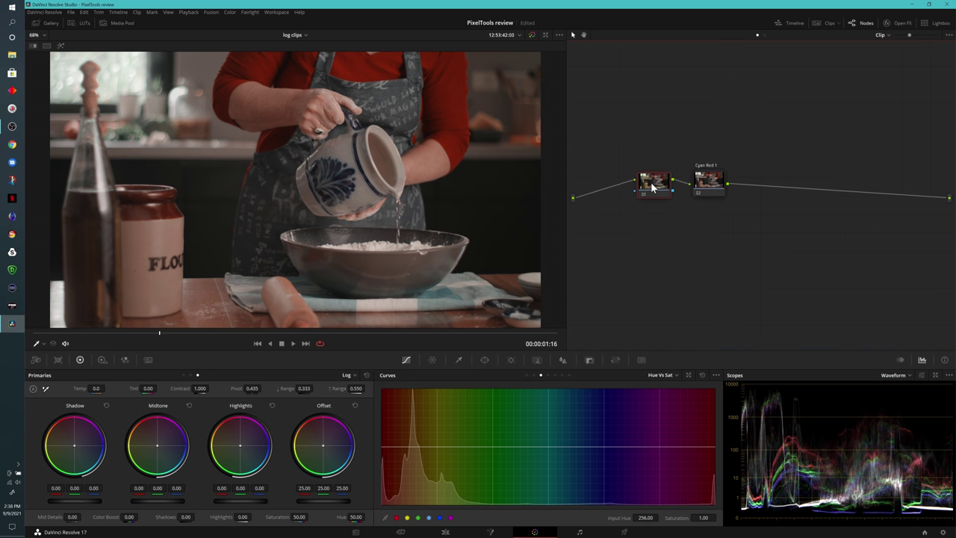
click(696, 191)
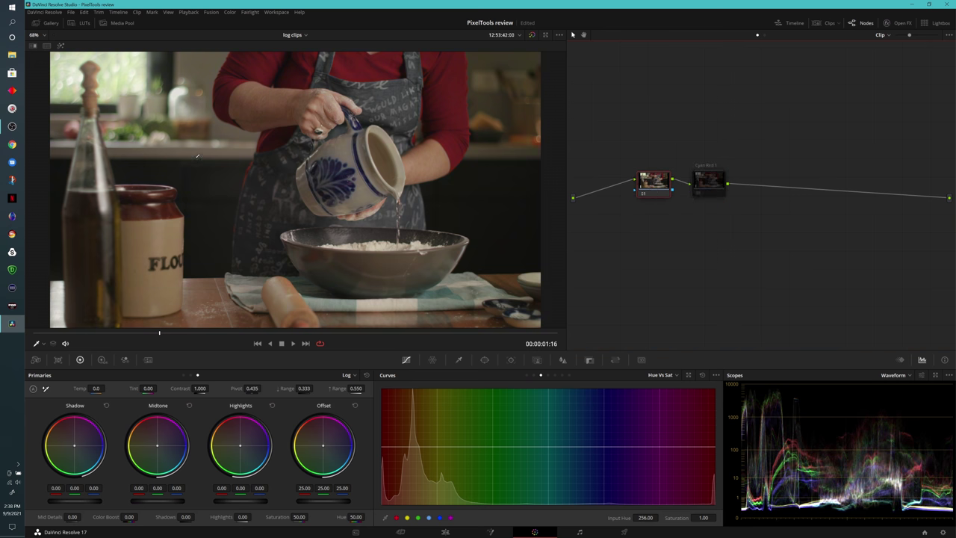
- White-balance the new node from a neutral spot to Temp -1792.6, Tint 17.09
click(44, 392)
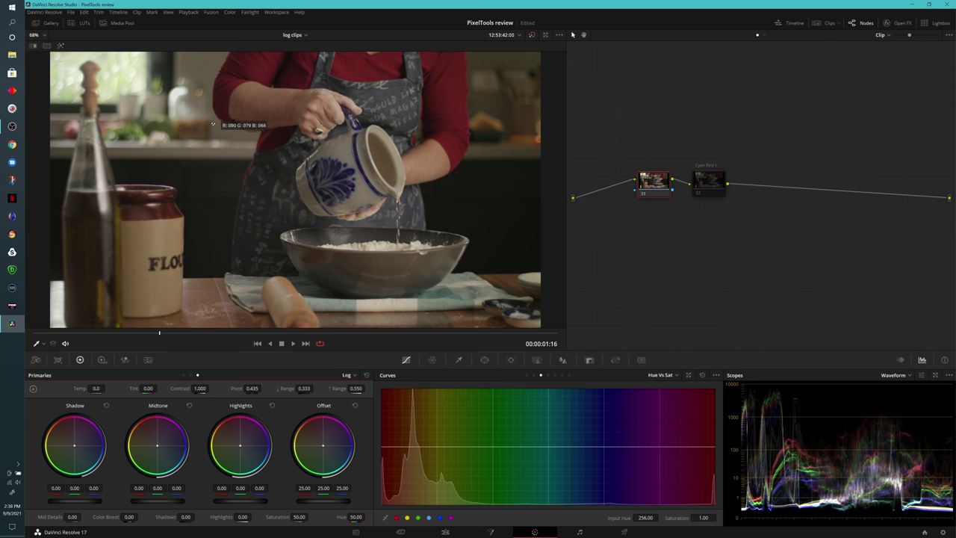
click(207, 66)
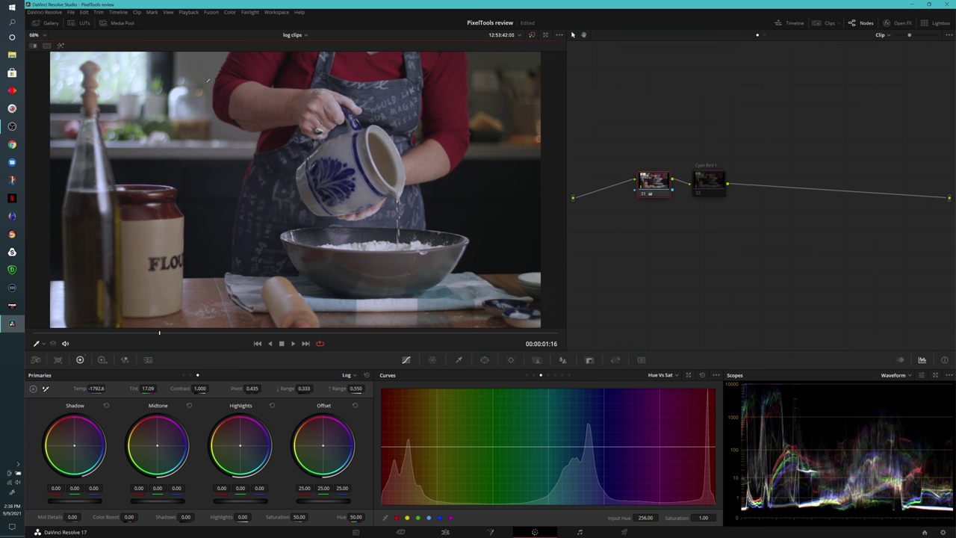
drag(700, 191, 699, 184)
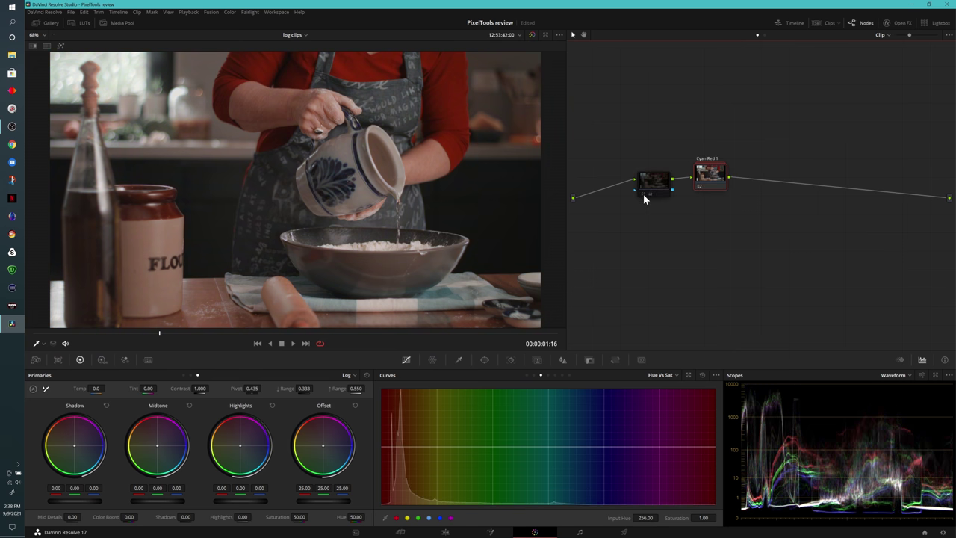
scroll(643, 193, up, 2)
drag(590, 181, 638, 163)
drag(733, 180, 743, 187)
- Open the Cyan Red 1 compound node and inspect its RGB Mixer settings
right_click(744, 184)
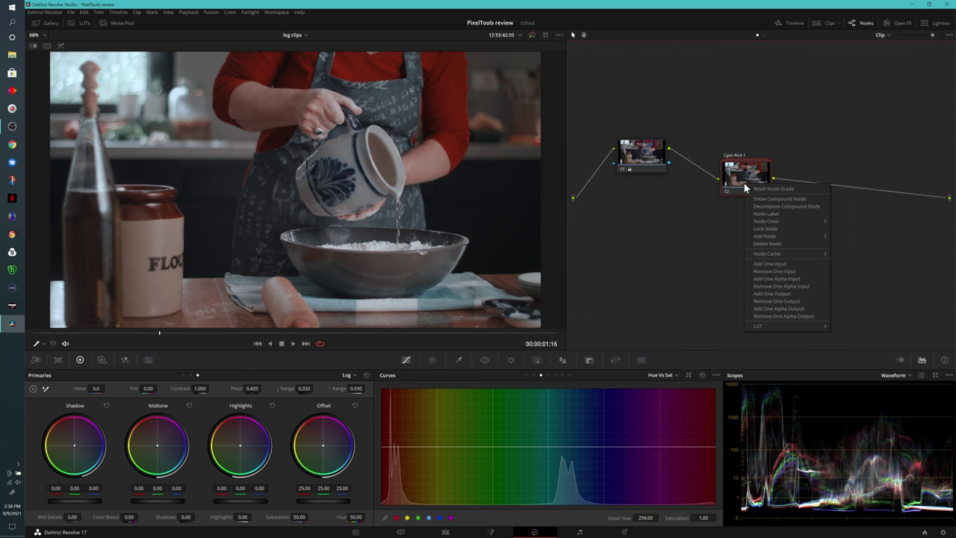
click(788, 198)
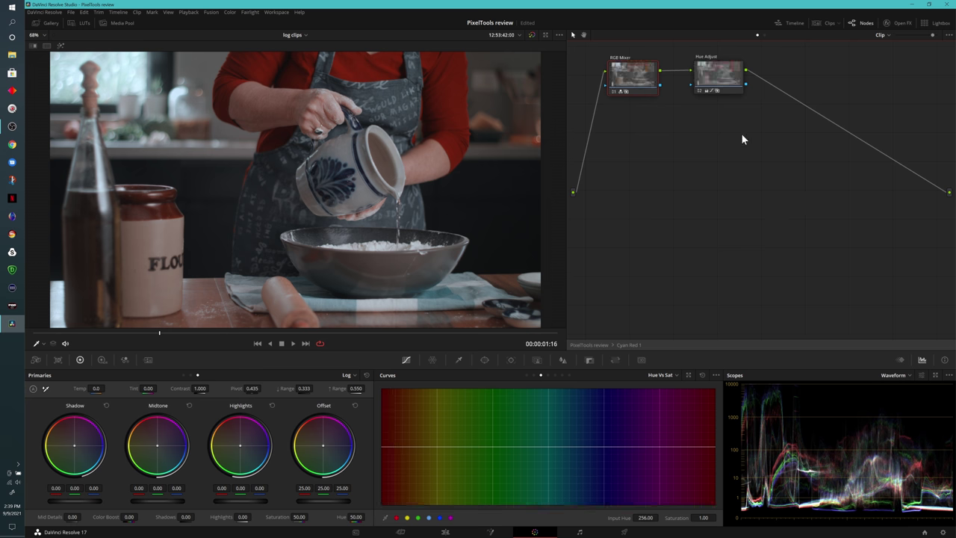
drag(721, 158, 744, 195)
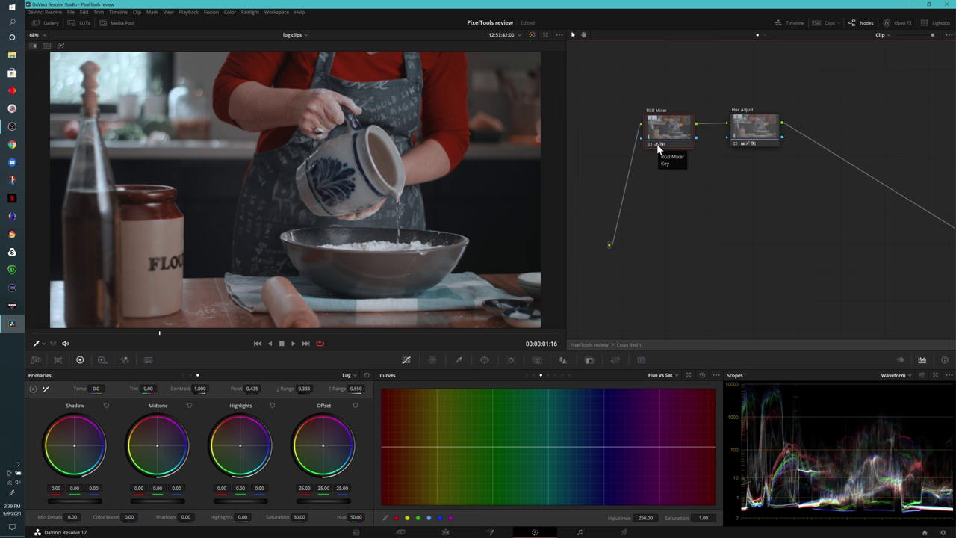
click(124, 359)
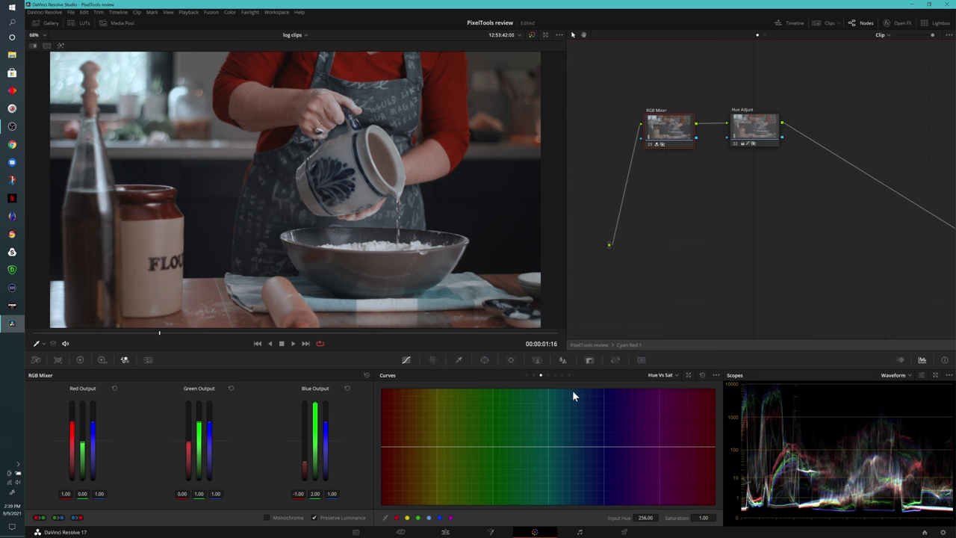
- Inspect the Hue Adjust node's key settings, then its custom curves
click(589, 360)
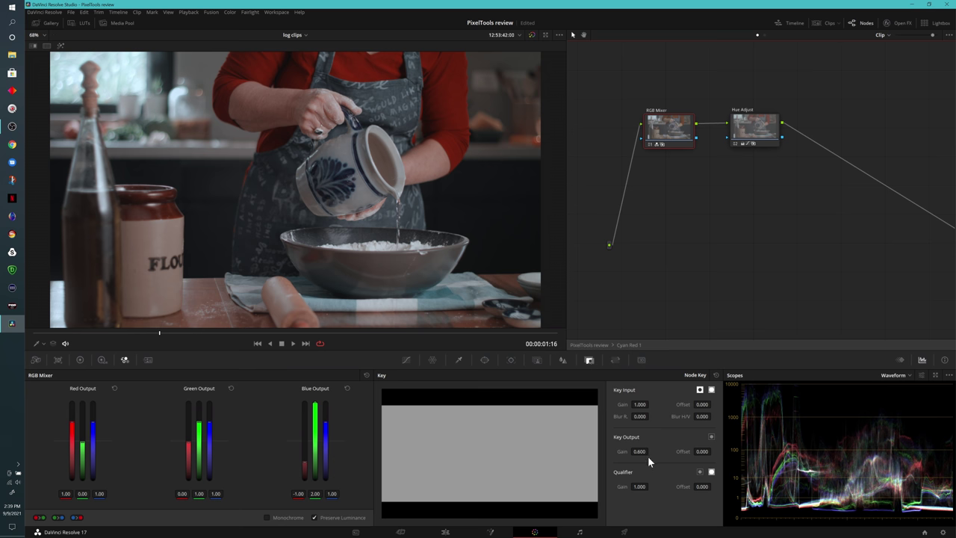
click(760, 134)
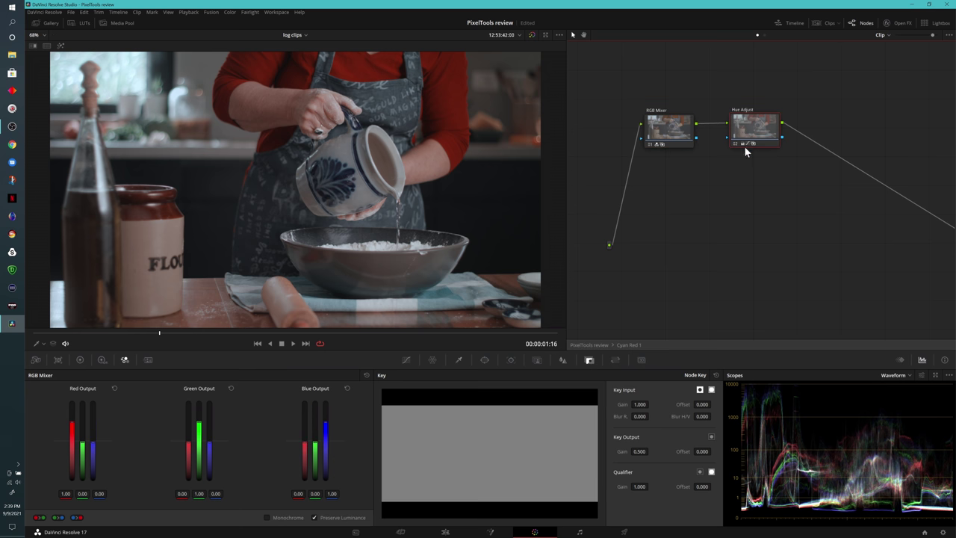
mouse_move(742, 147)
click(406, 360)
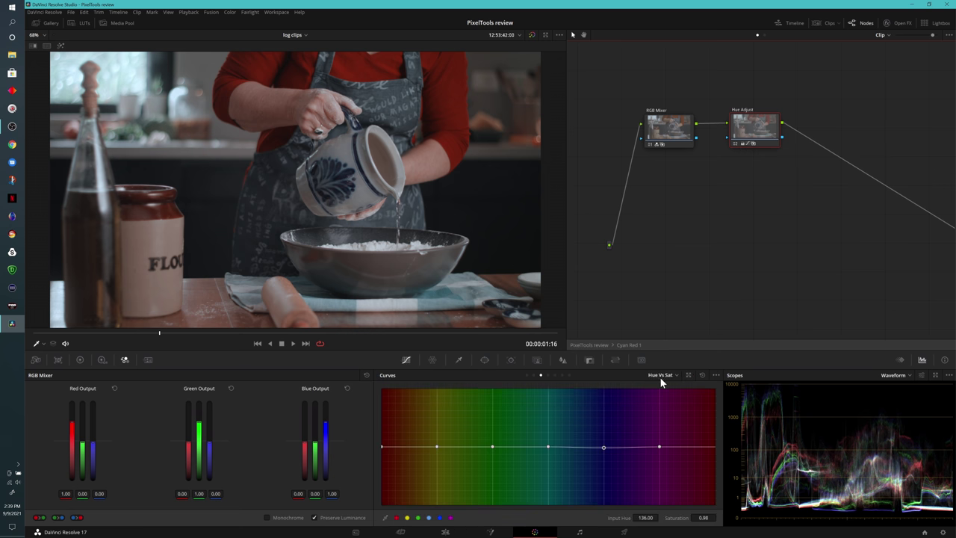
click(746, 142)
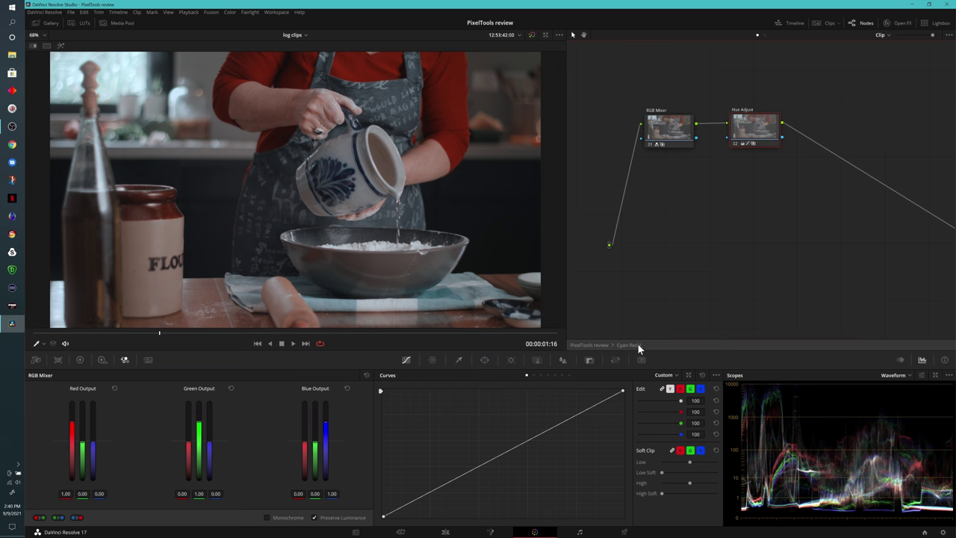
- Leave the compound node and append the Fuji 2 node graph after Cyan Red 1
click(593, 345)
drag(750, 185, 726, 163)
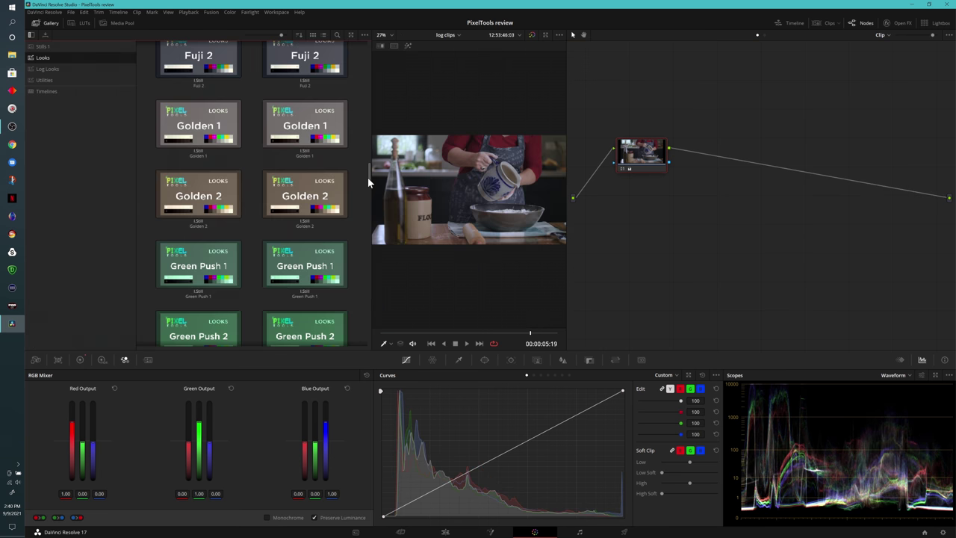
drag(367, 177, 367, 169)
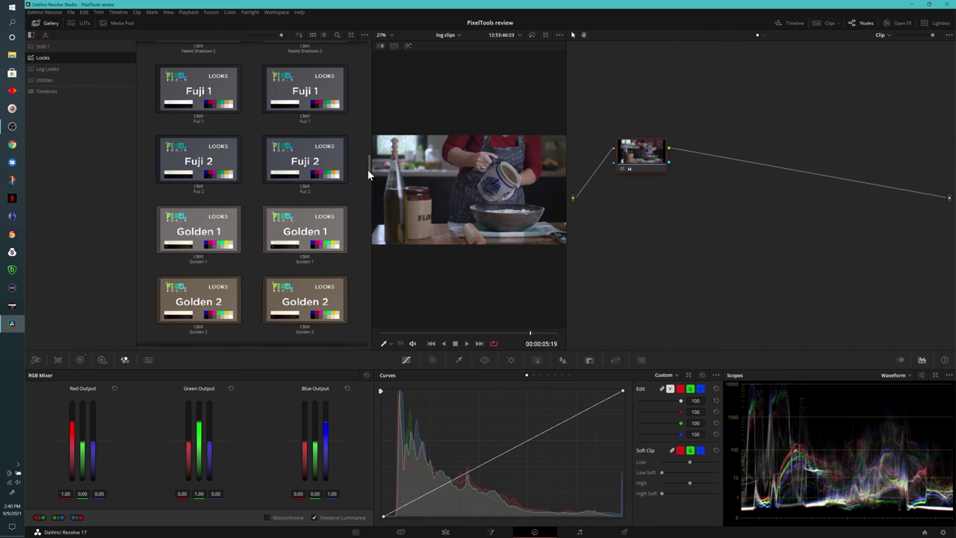
mouse_move(298, 164)
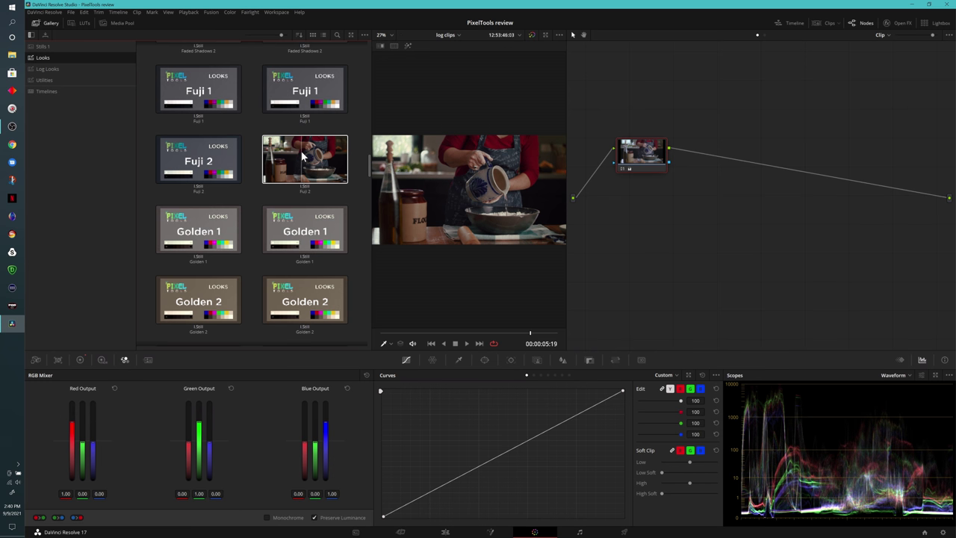
right_click(298, 159)
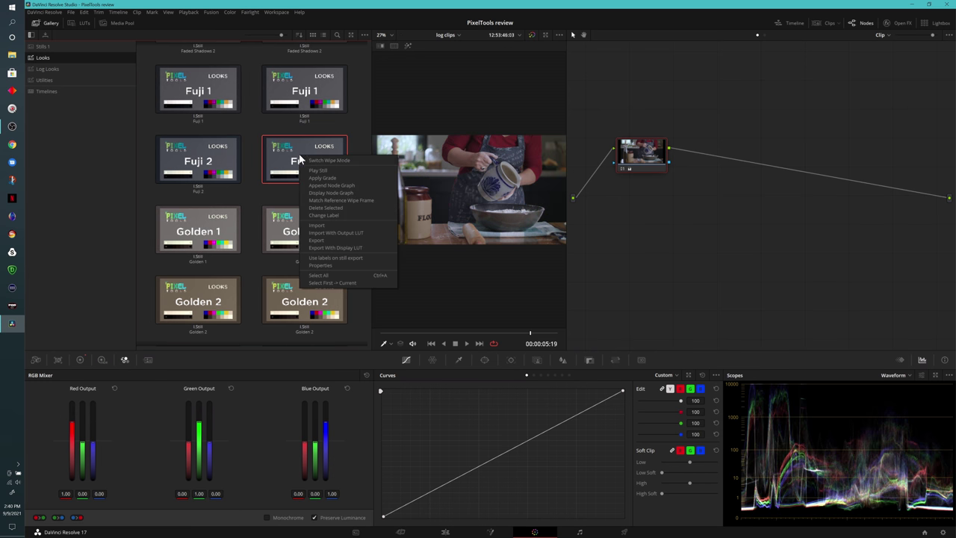
click(351, 184)
drag(730, 227, 716, 155)
- Close the gallery and toggle the Fuji 2 node off and on to compare
click(47, 24)
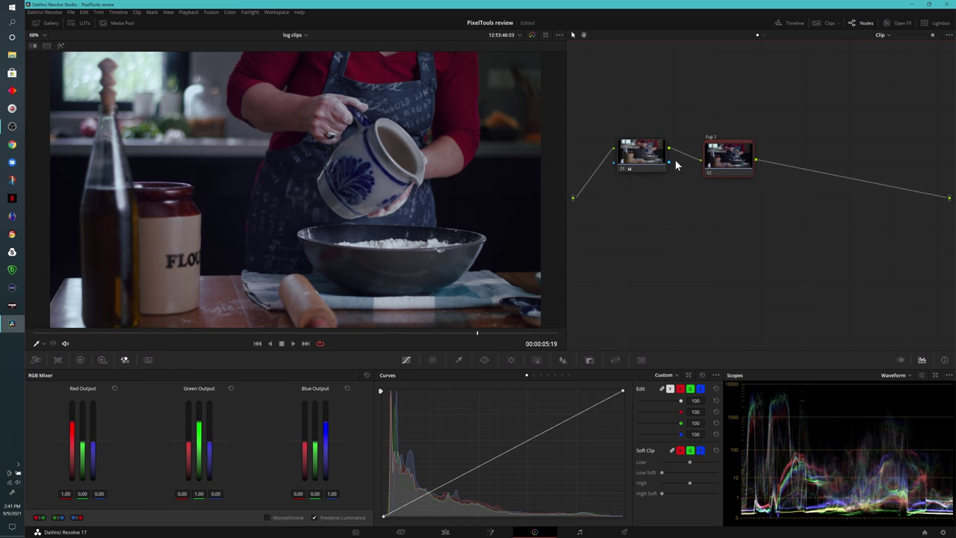
click(708, 174)
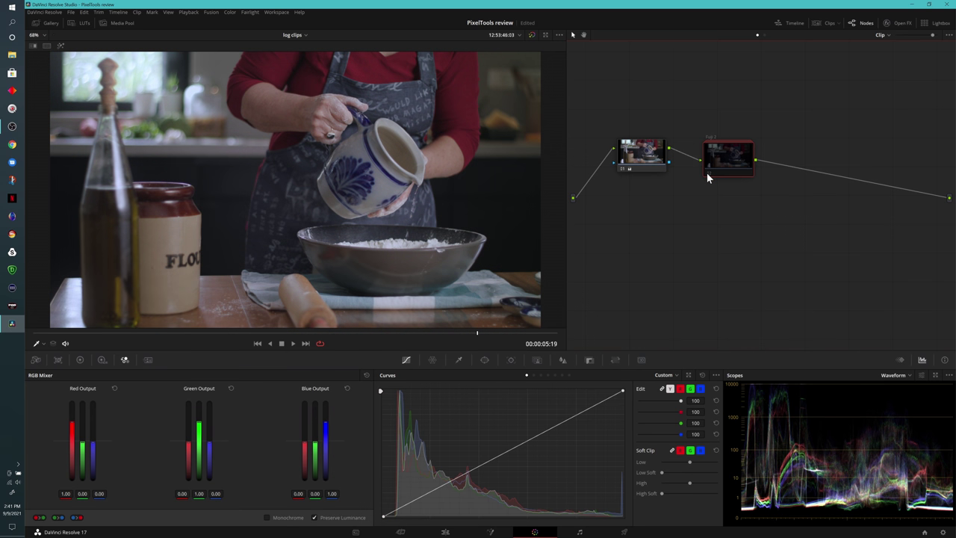
click(708, 176)
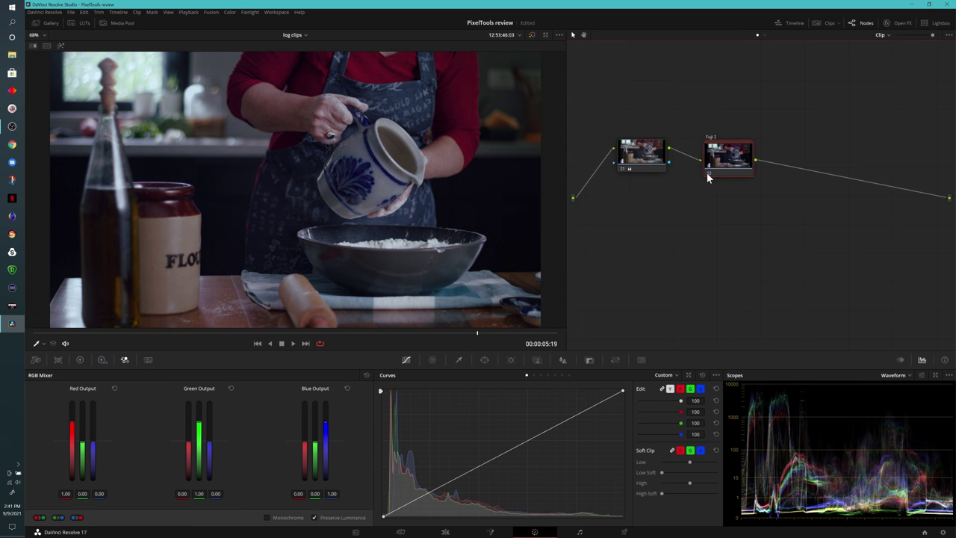
click(708, 176)
click(708, 174)
drag(721, 166, 824, 161)
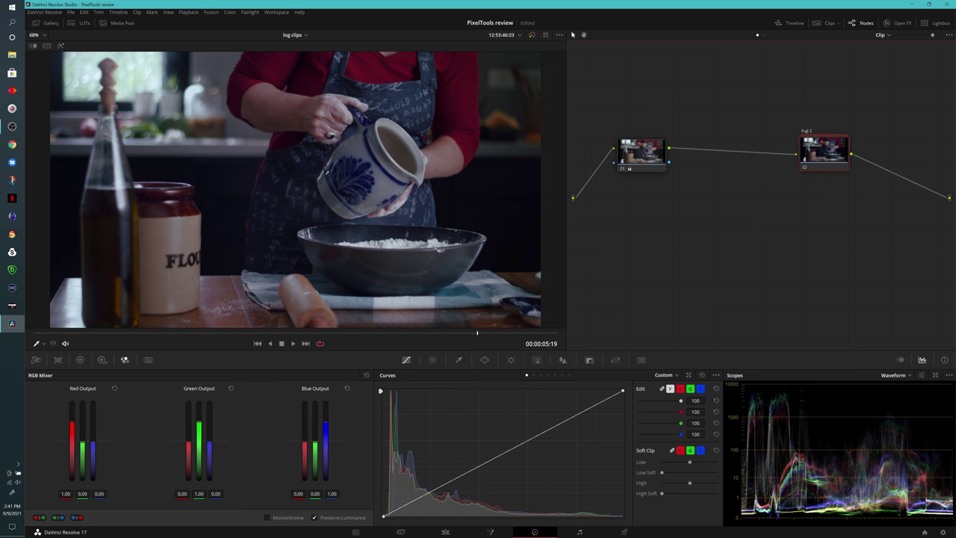
- Insert a serial node before Fuji 2 and lift its luma curve to brighten
right_click(832, 161)
mouse_move(873, 209)
click(818, 216)
right_click(832, 167)
click(807, 228)
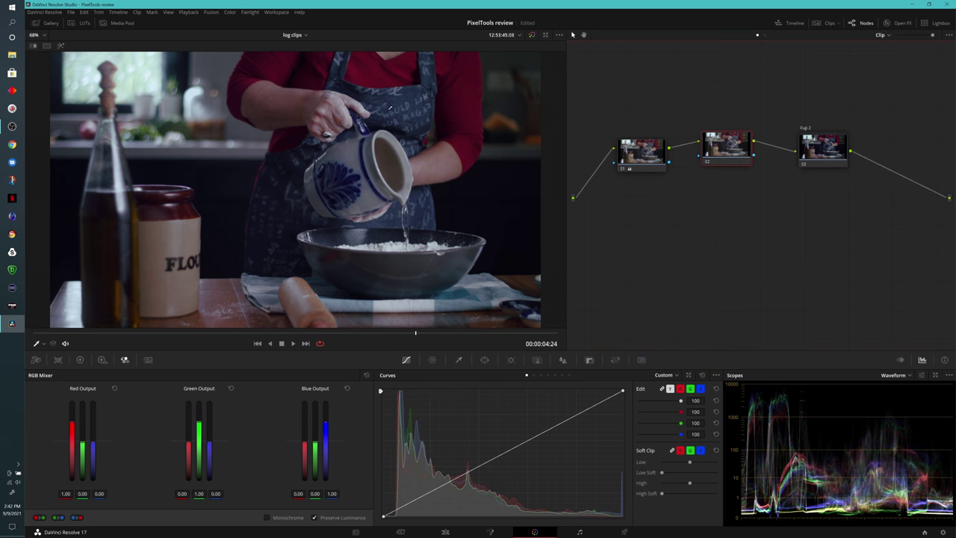
click(451, 477)
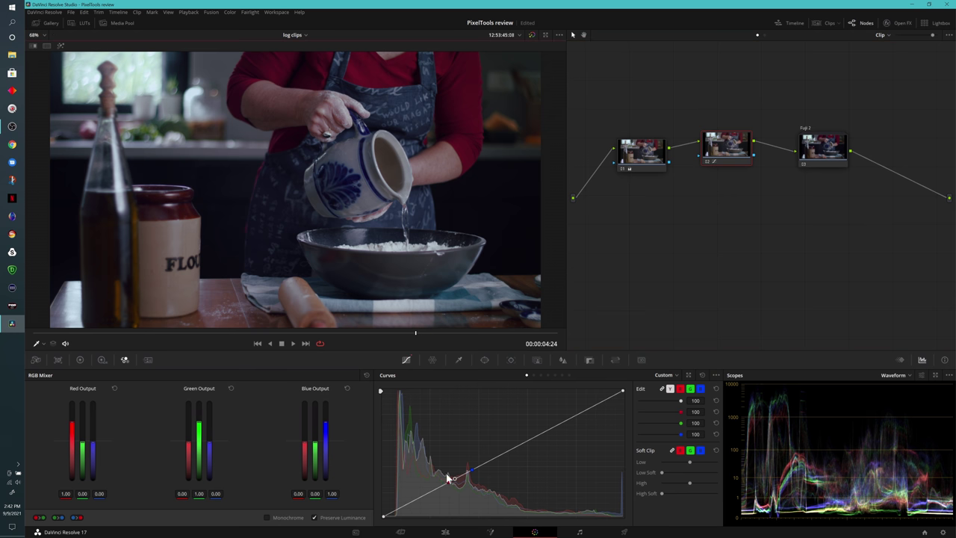
drag(454, 480, 450, 467)
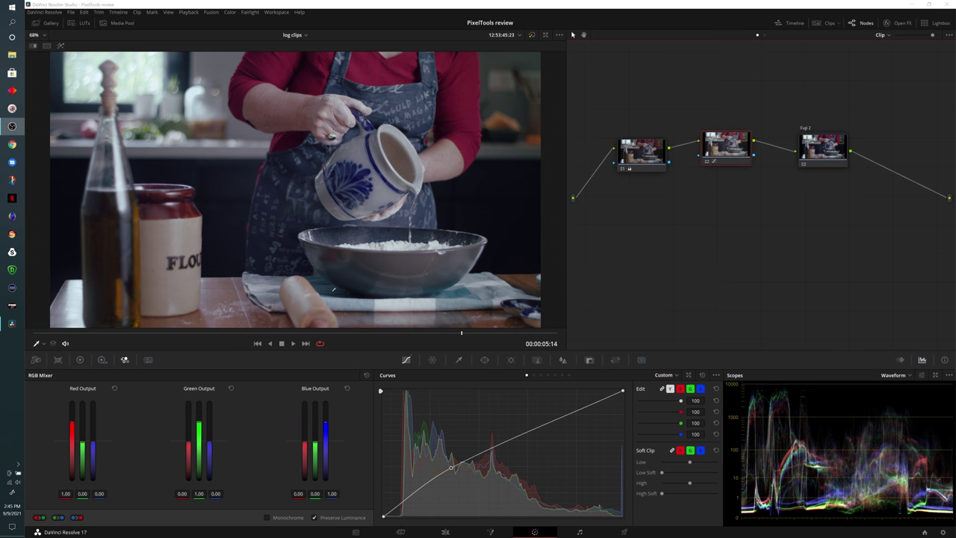
drag(823, 157, 809, 163)
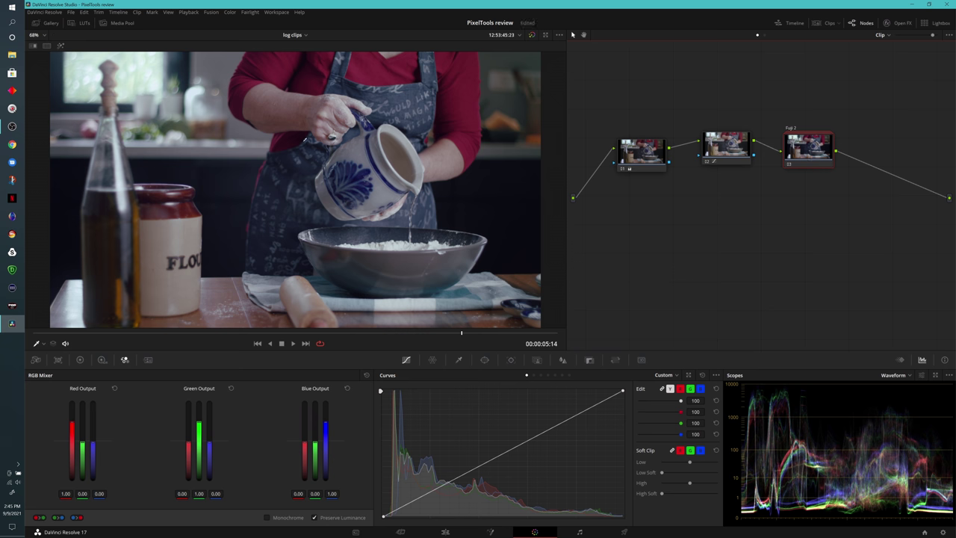
- Append the 16mm Film Grain Intense node graph from the Utilities album
click(48, 23)
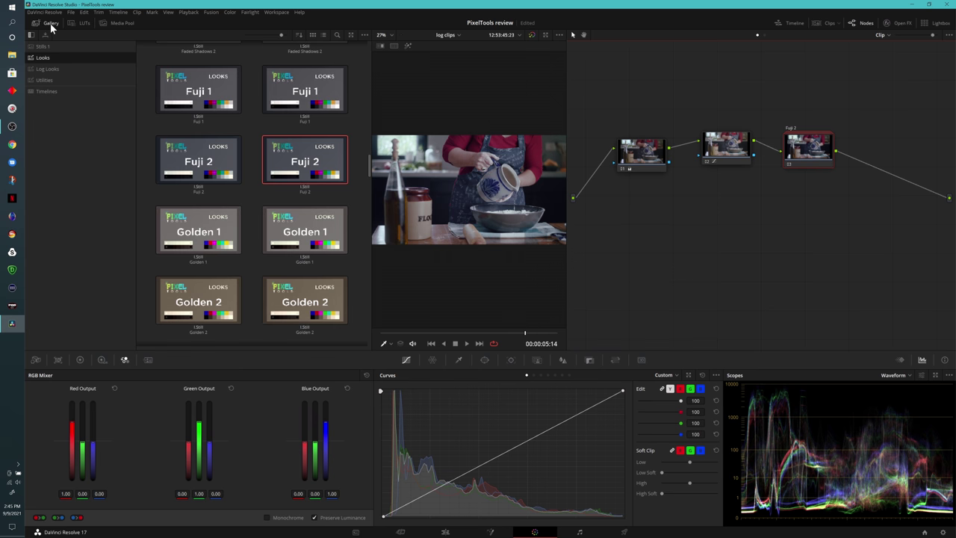
click(47, 81)
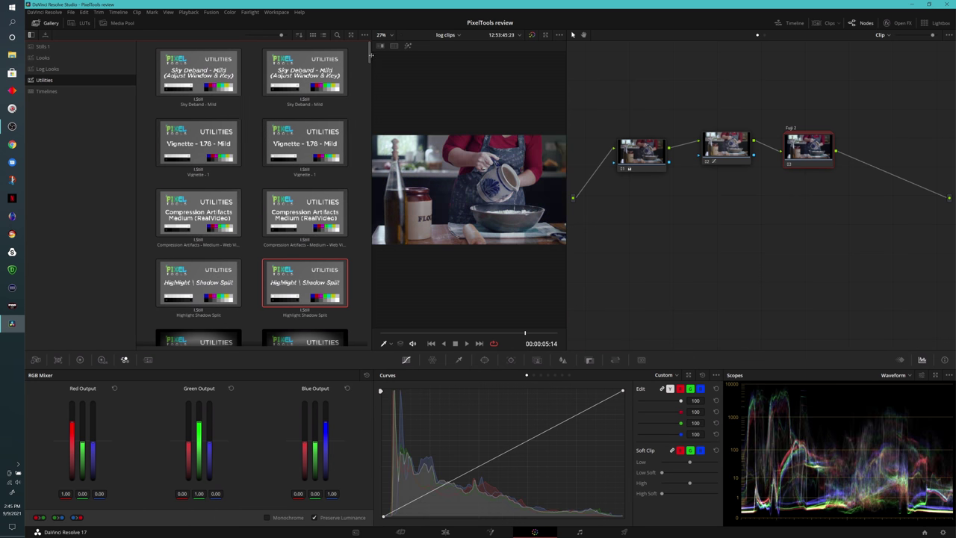
drag(371, 59, 369, 115)
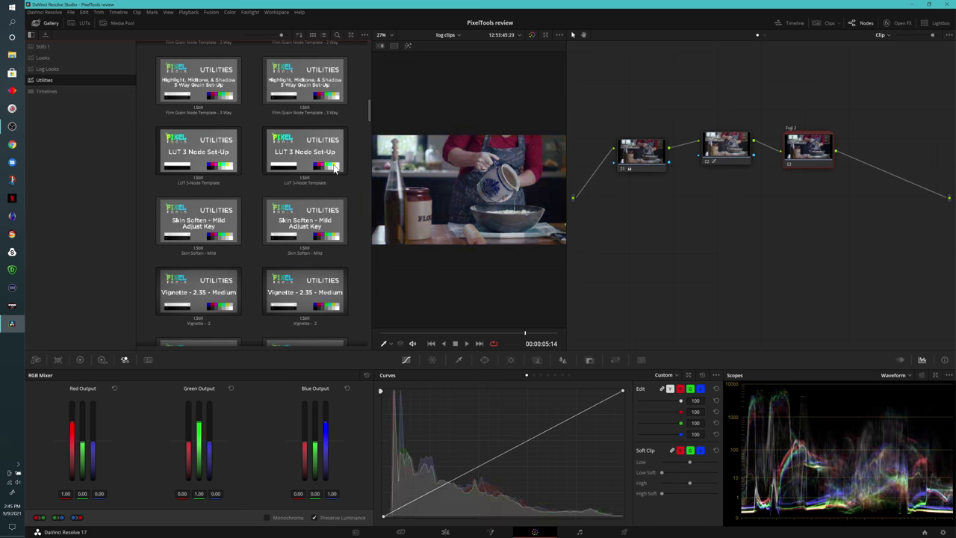
drag(369, 112, 365, 324)
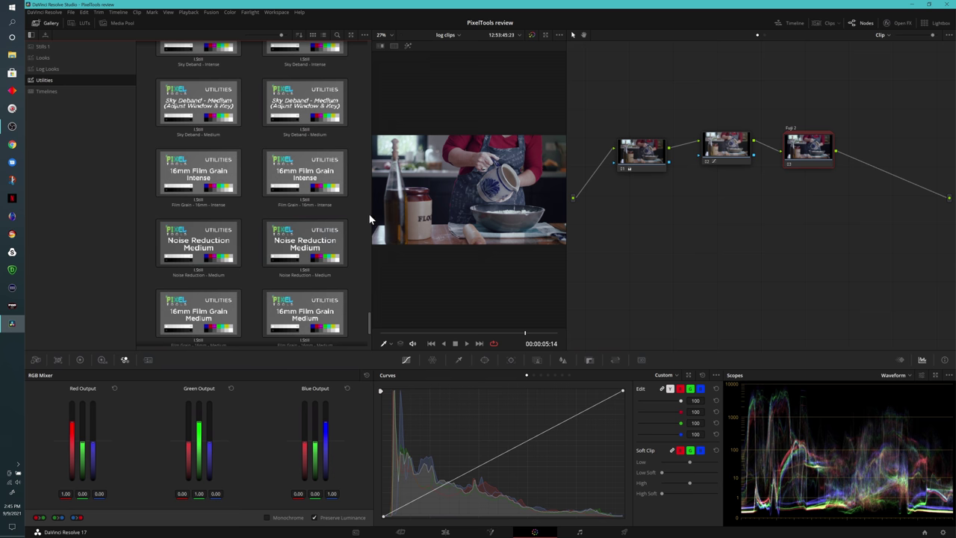
right_click(206, 177)
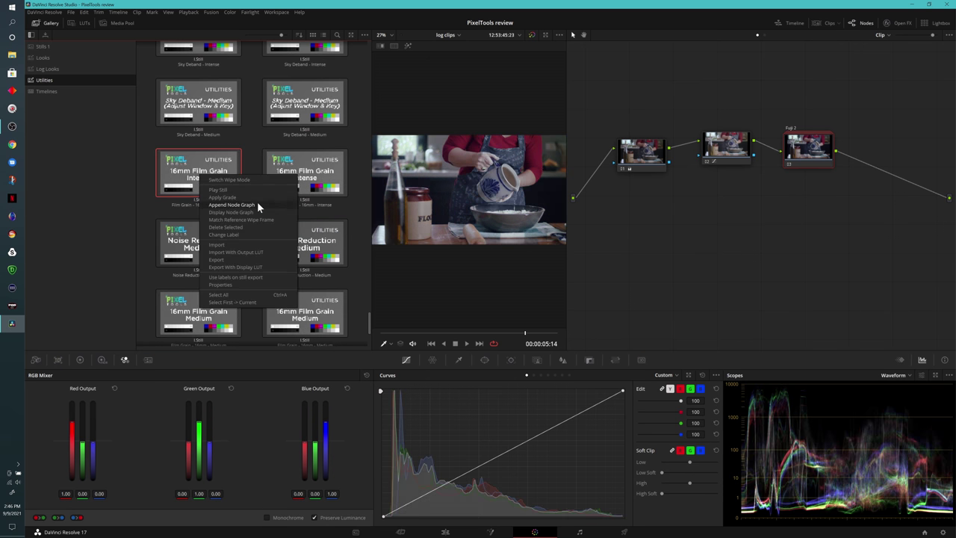
click(231, 204)
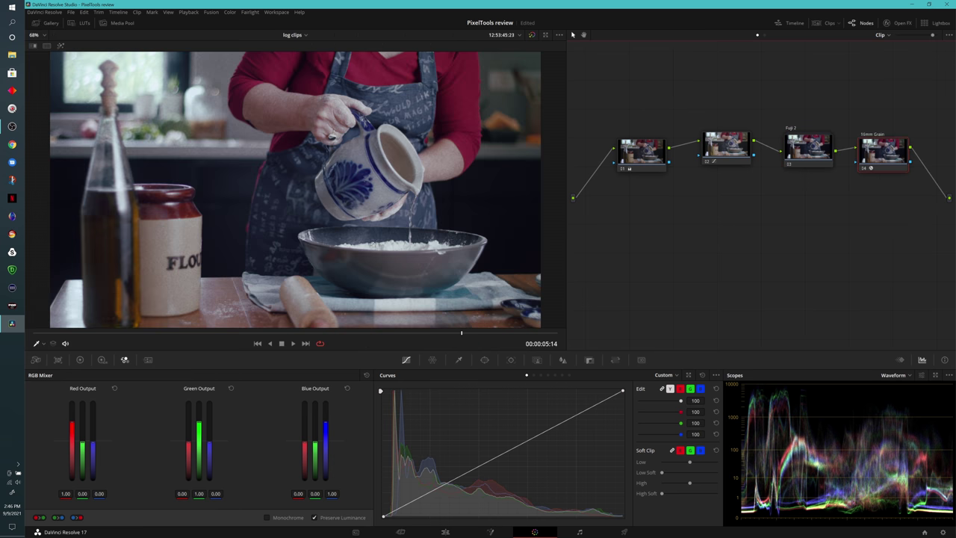
- Toggle the 16mm Grain node to compare, and review the Film Grain settings
scroll(184, 80, up, 5)
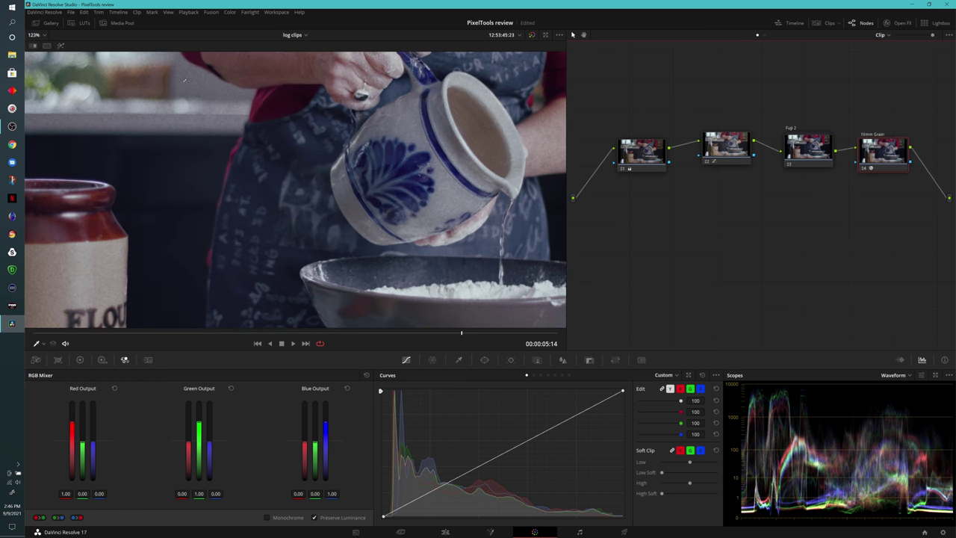
click(862, 167)
click(861, 168)
click(862, 167)
click(862, 167)
click(900, 24)
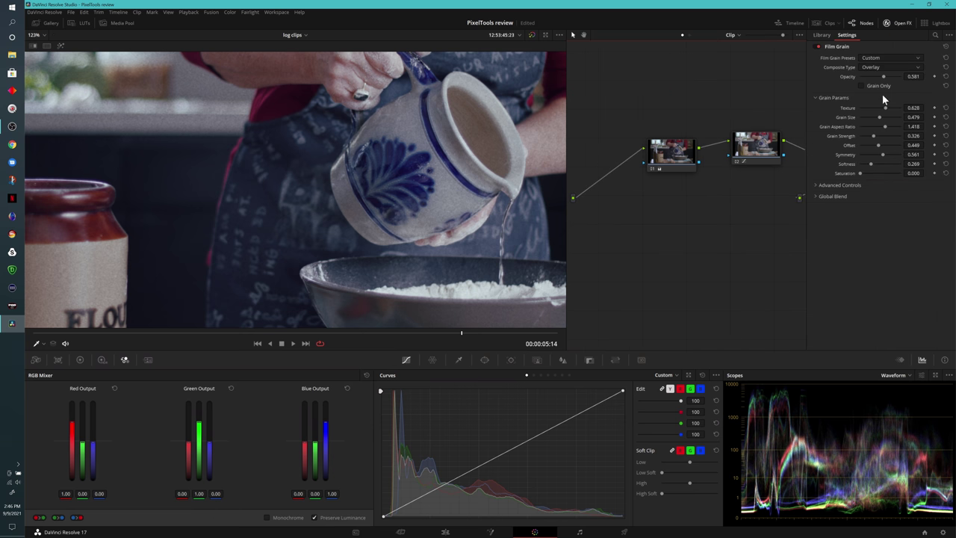
click(894, 24)
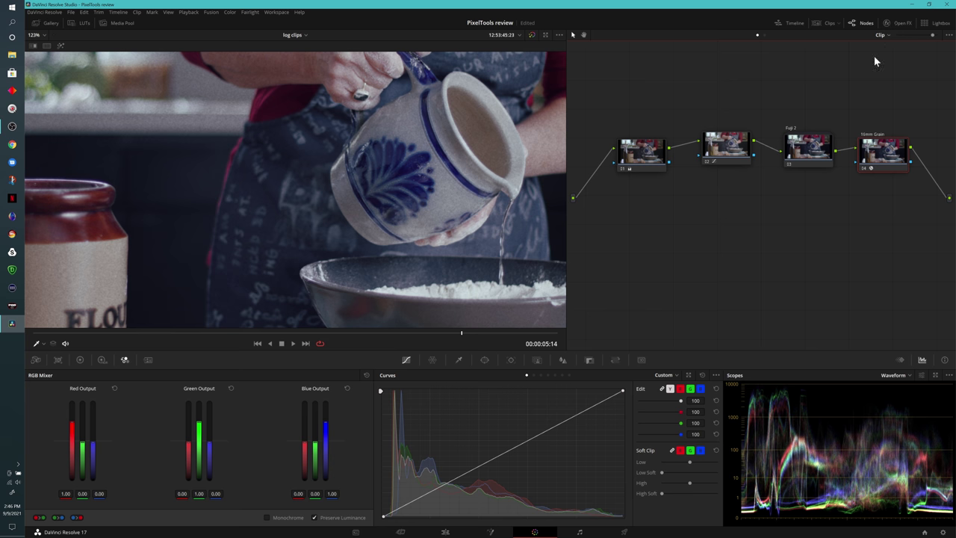
scroll(140, 174, down, 5)
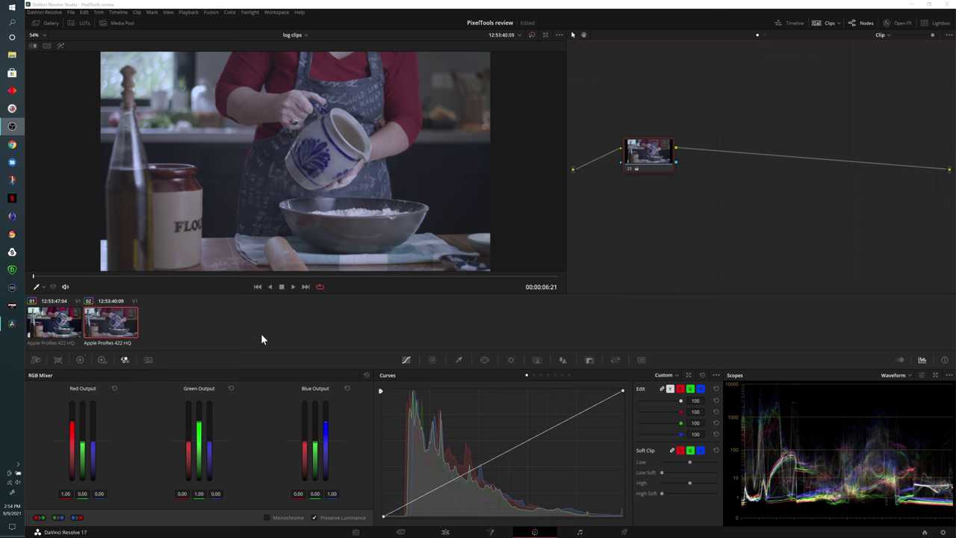
- Append the 2 Strip Holiday node graph from the Log Looks album and align it with node 01
click(825, 23)
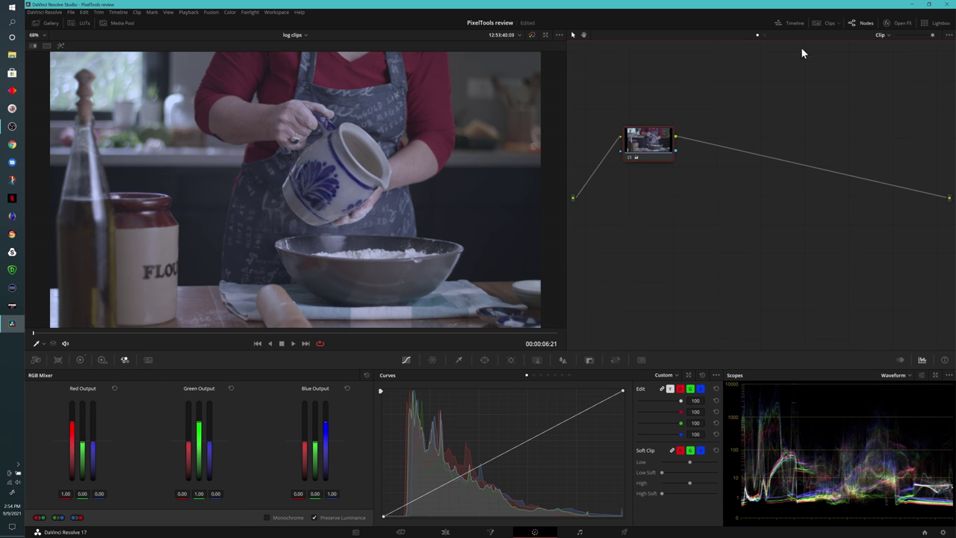
click(45, 24)
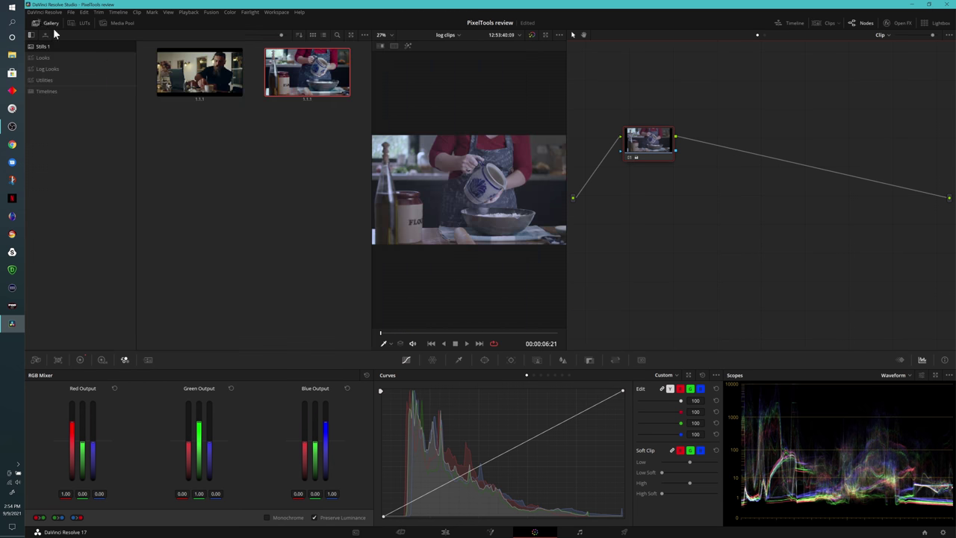
click(50, 57)
click(53, 68)
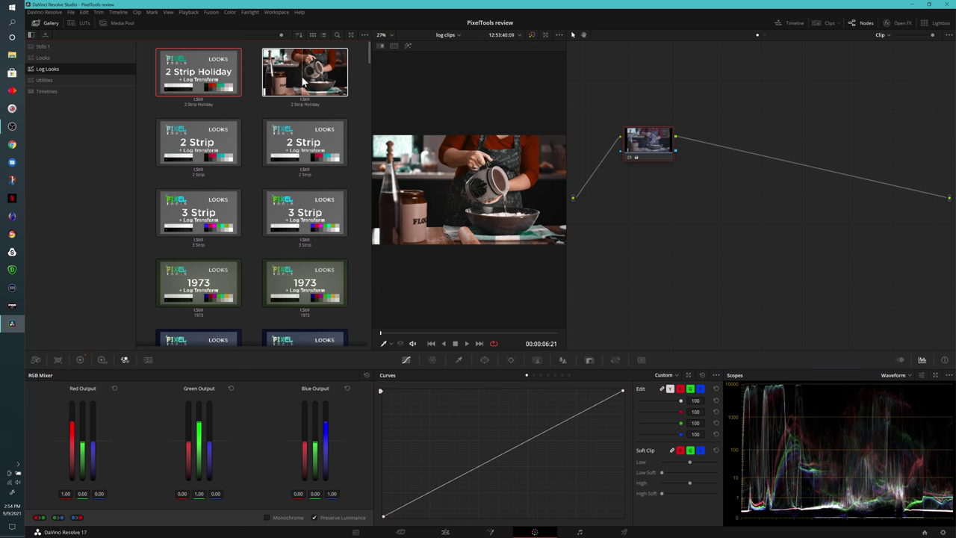
right_click(301, 75)
click(351, 111)
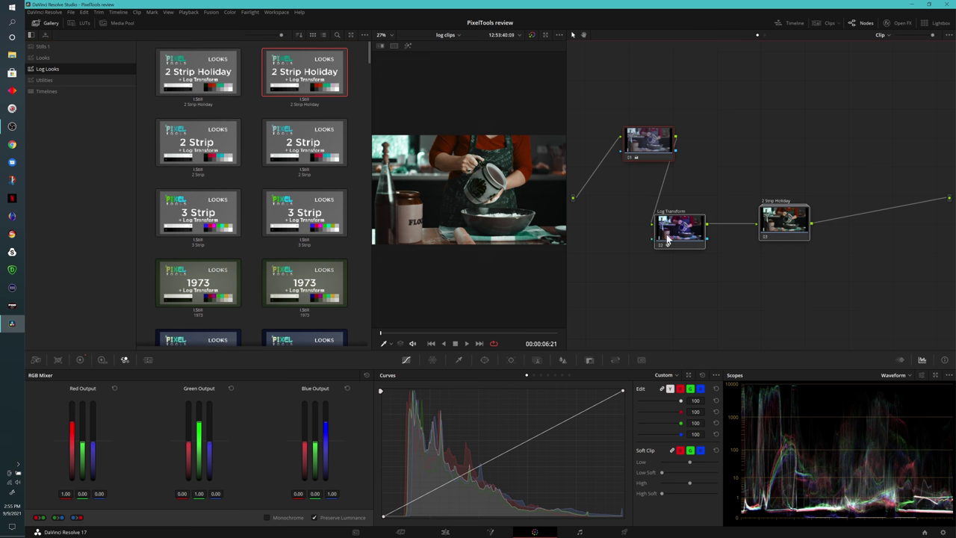
drag(668, 239, 731, 155)
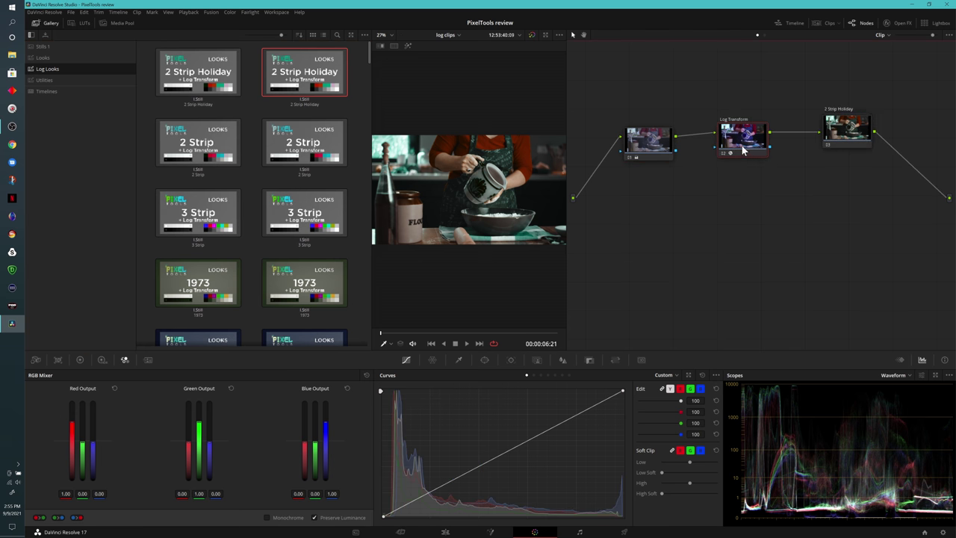
- Hide the gallery and toggle the 2 Strip Holiday node off and back on to compare
click(49, 23)
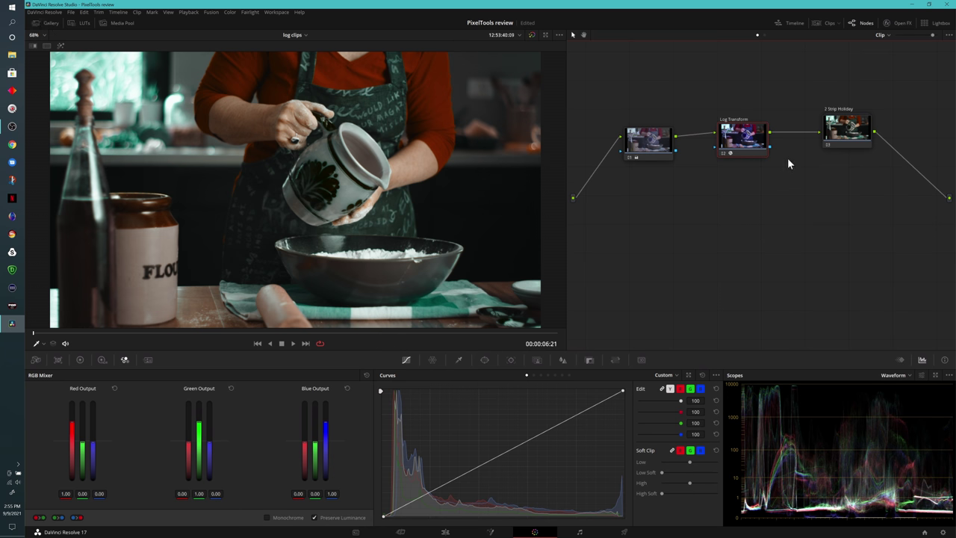
click(828, 144)
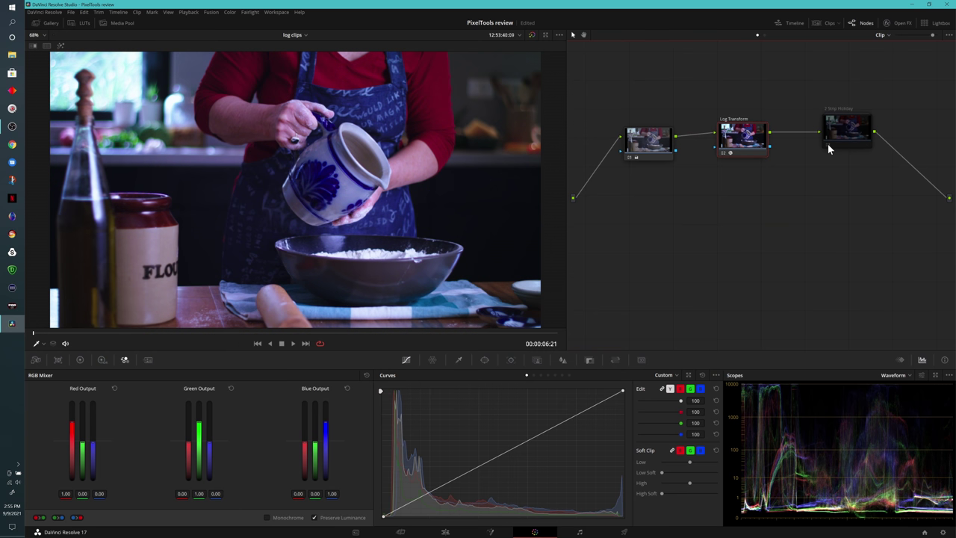
click(827, 144)
- Inspect the 2 Strip Holiday compound node's inner tree and Color Space Transform settings, then reopen the gallery
right_click(839, 138)
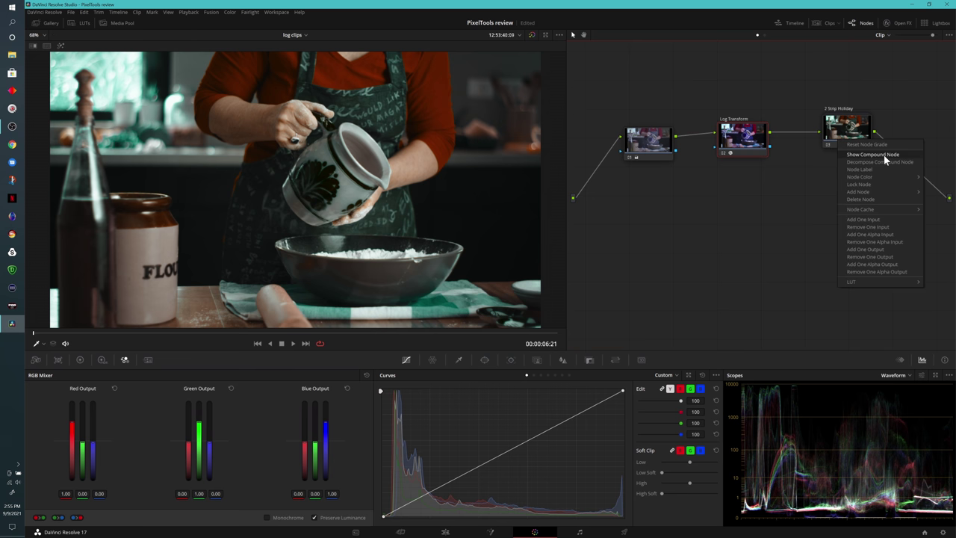
click(883, 154)
drag(704, 191, 737, 228)
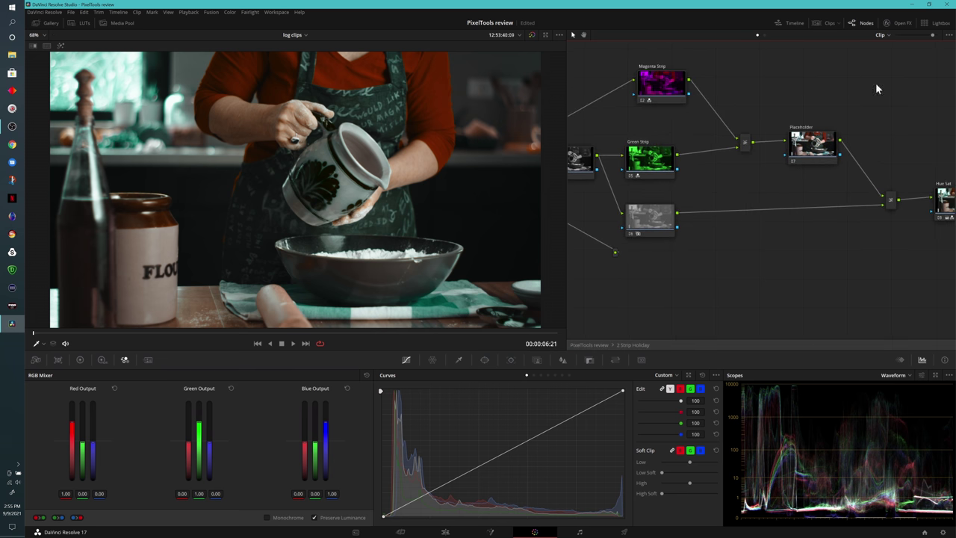
drag(923, 30, 915, 35)
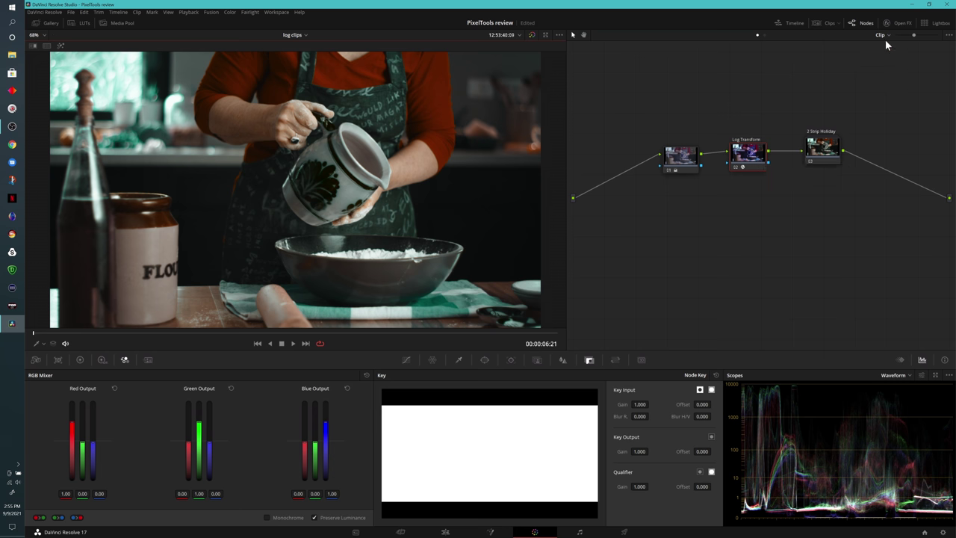
click(900, 24)
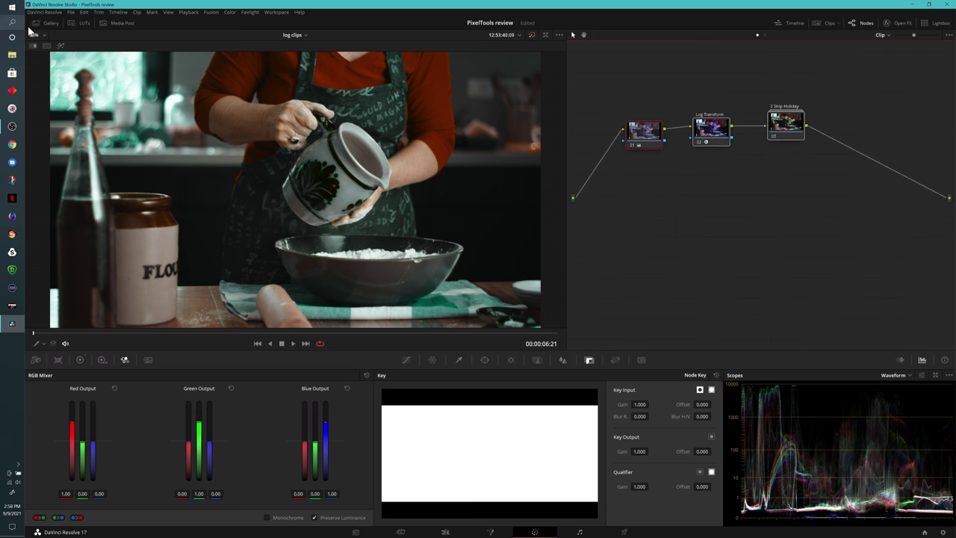
click(46, 23)
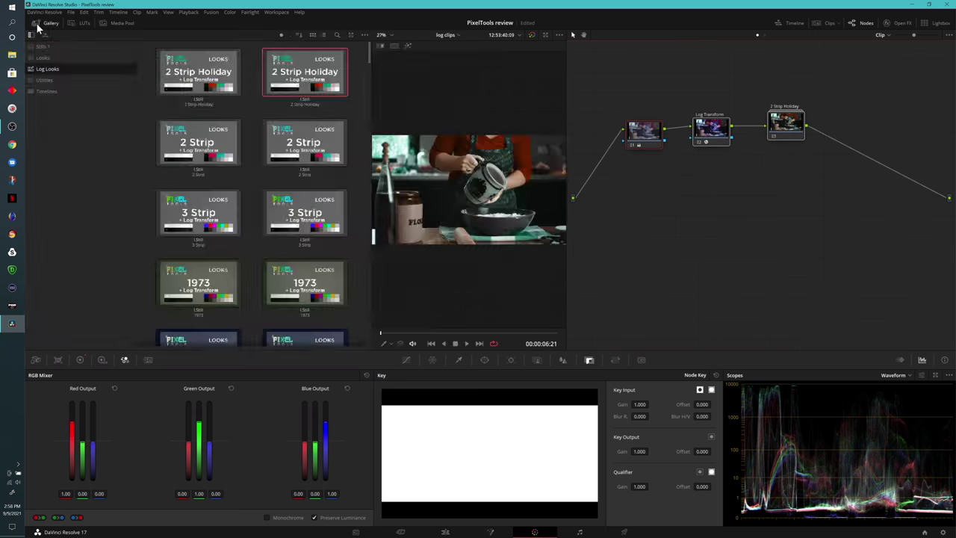
- Append the Utilities album's Vignette - 1.78 - Mild still as node 04, align it, and hide the gallery
click(54, 80)
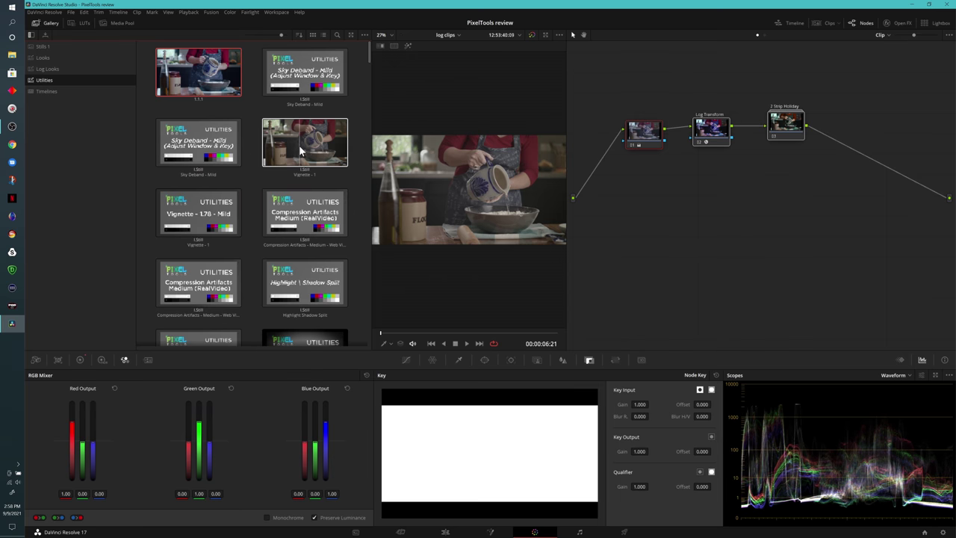
right_click(202, 220)
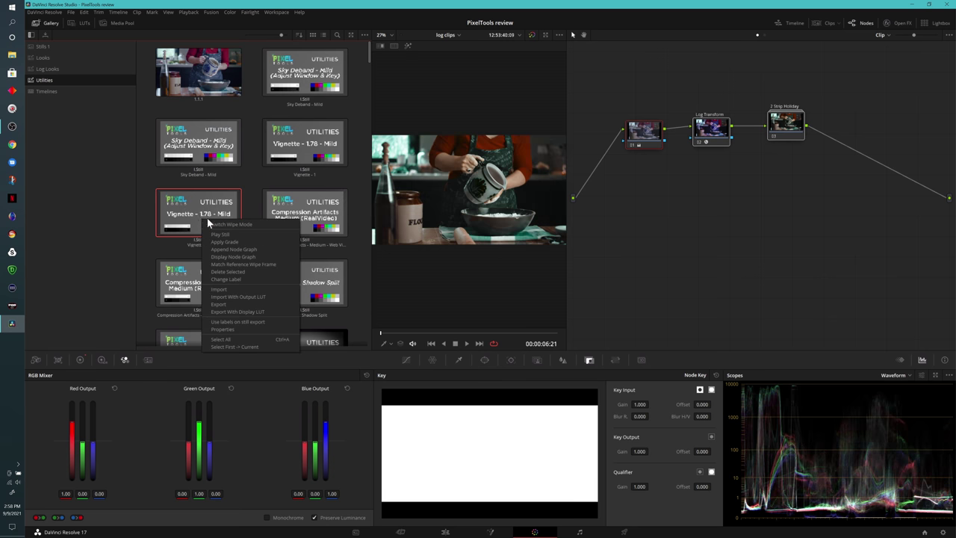
click(242, 248)
drag(852, 160, 853, 140)
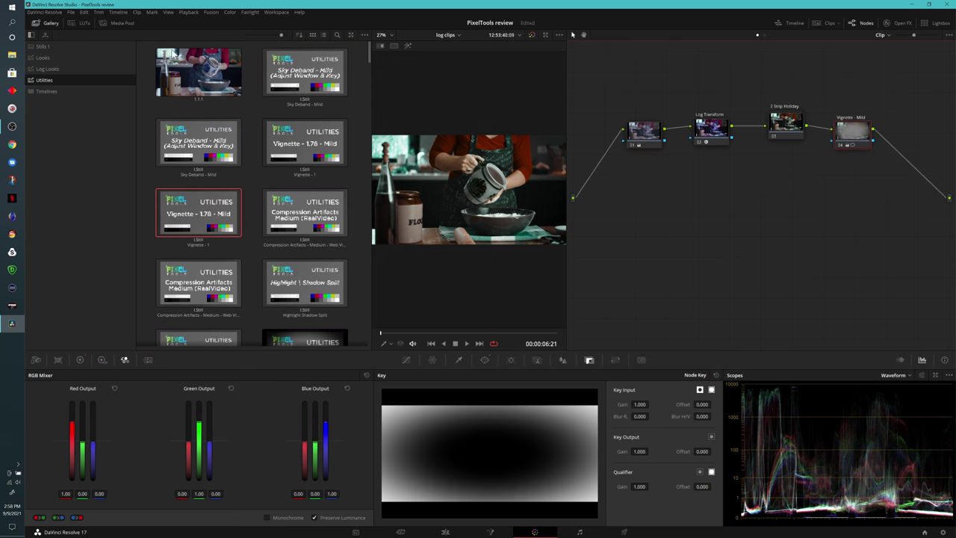
click(49, 23)
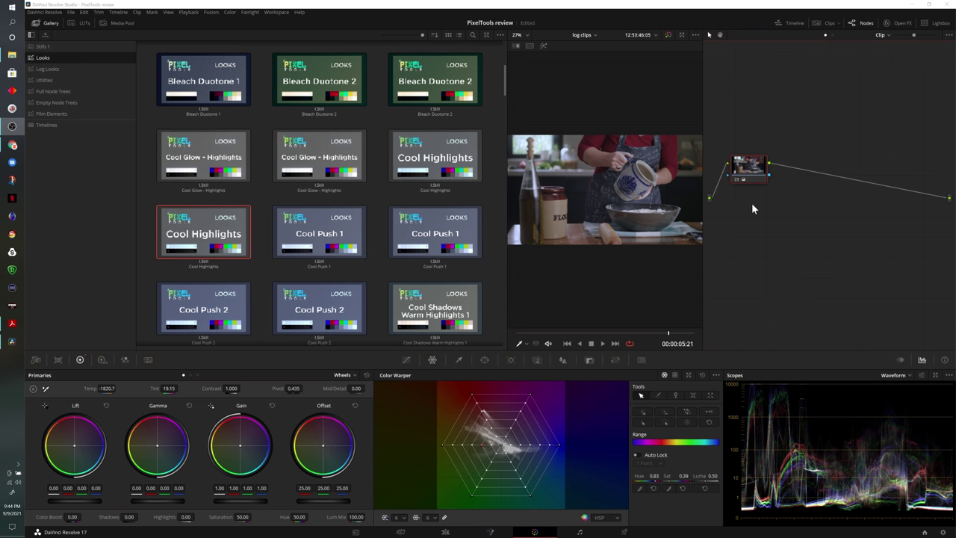
- Append the Cool Highlights node graph to the clip and hide the gallery
right_click(760, 173)
click(751, 133)
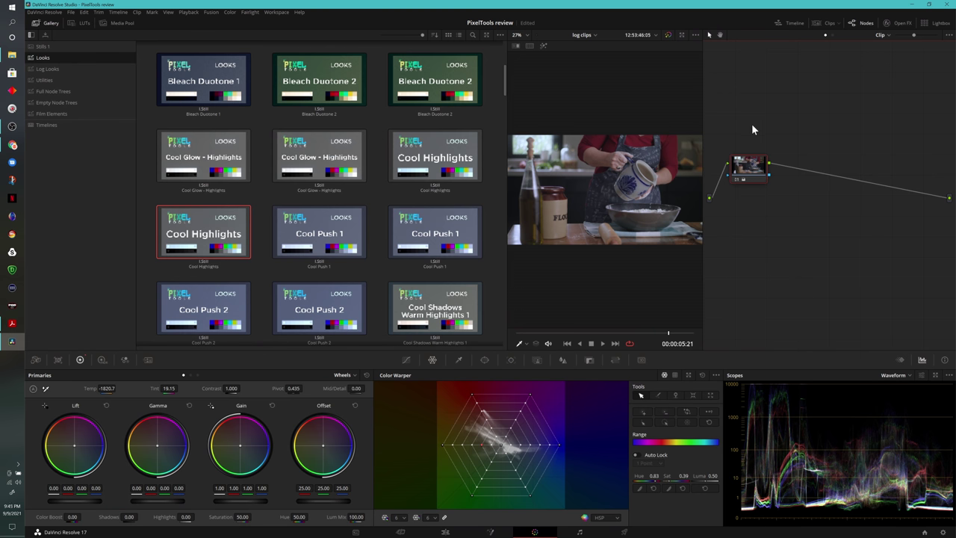
right_click(208, 236)
click(256, 262)
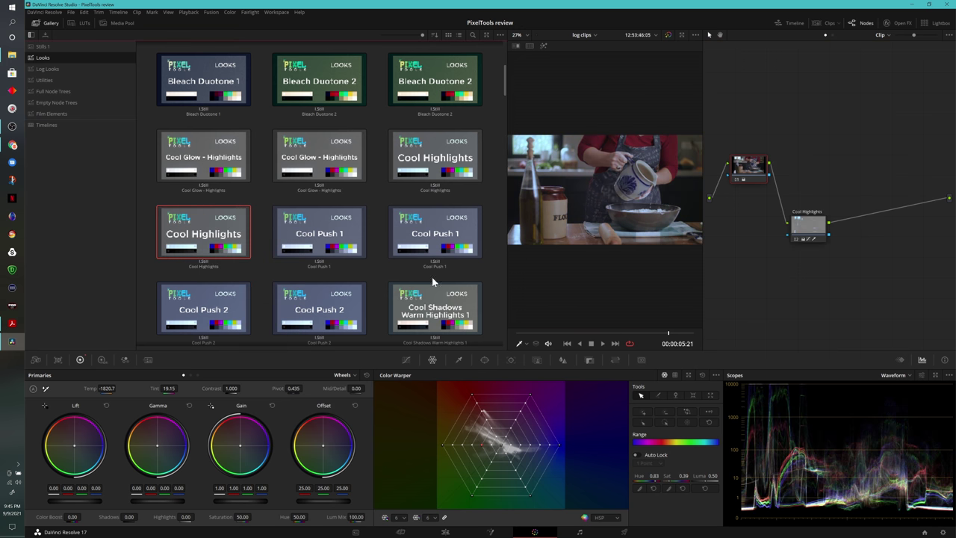
key(alt+f)
click(796, 239)
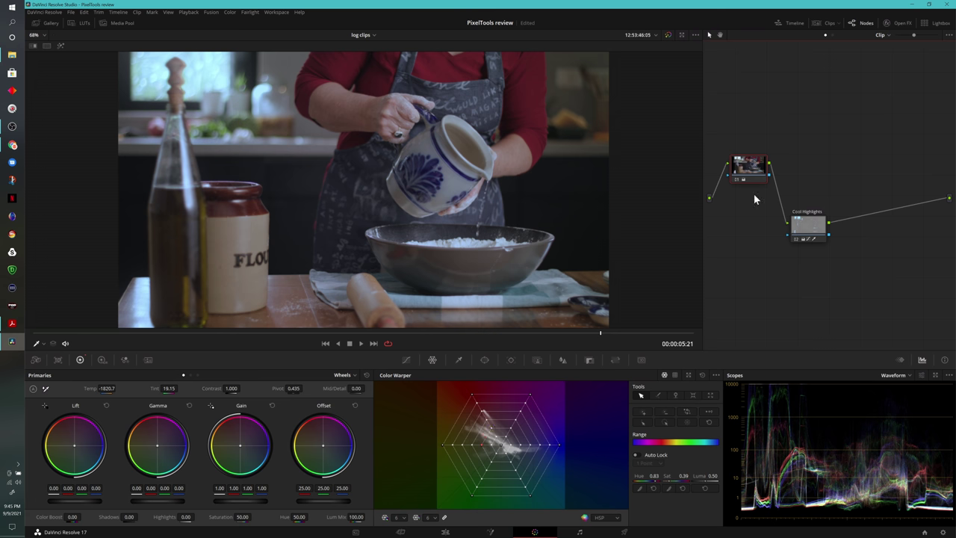
- Reposition the Cool Highlights node, preview its highlighted key area, then bypass it
drag(808, 224, 820, 196)
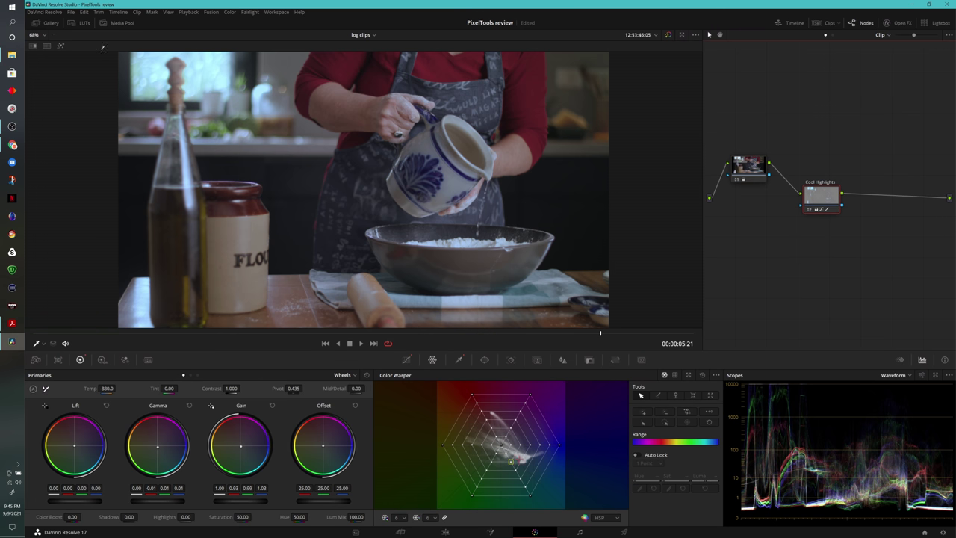
click(60, 46)
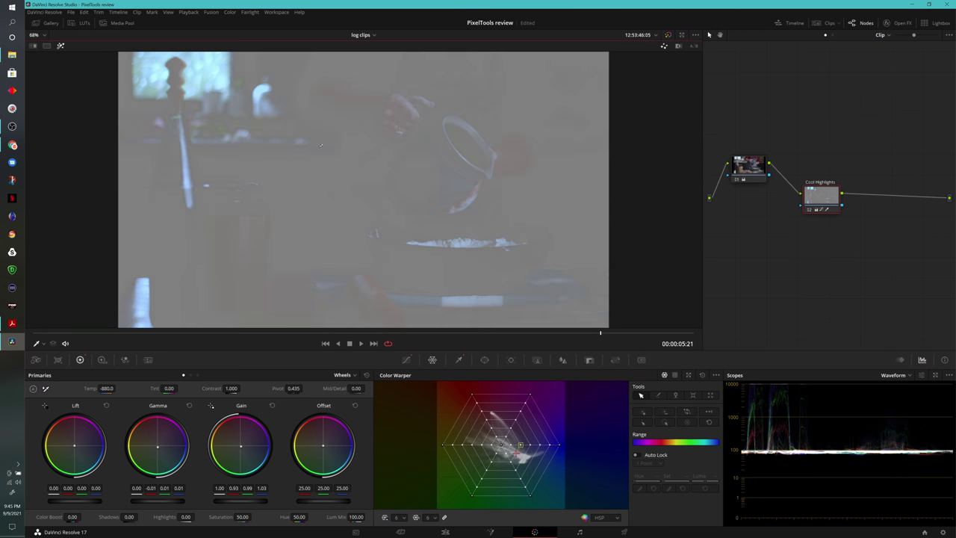
click(809, 210)
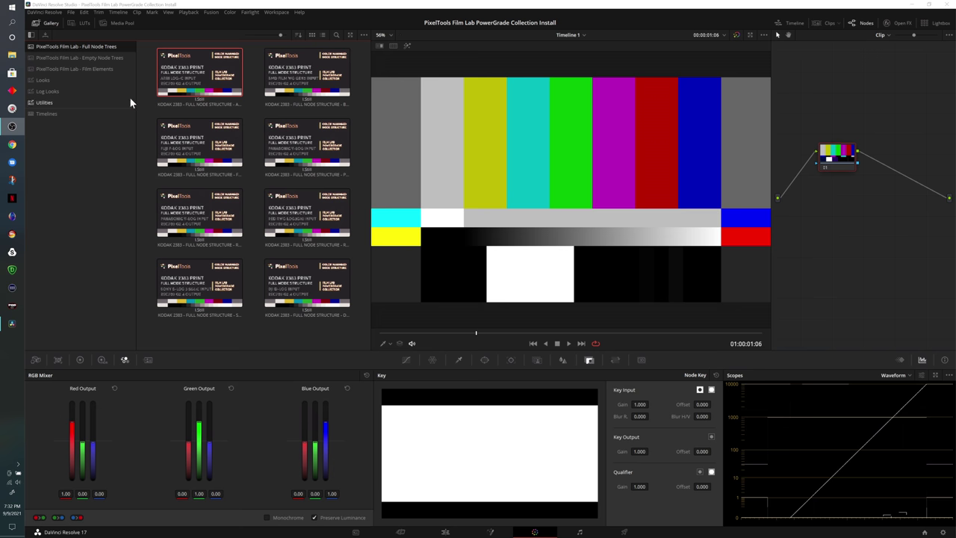
- Browse the PixelTools Film Lab - Empty Node Trees album, then the Film Elements album
click(107, 57)
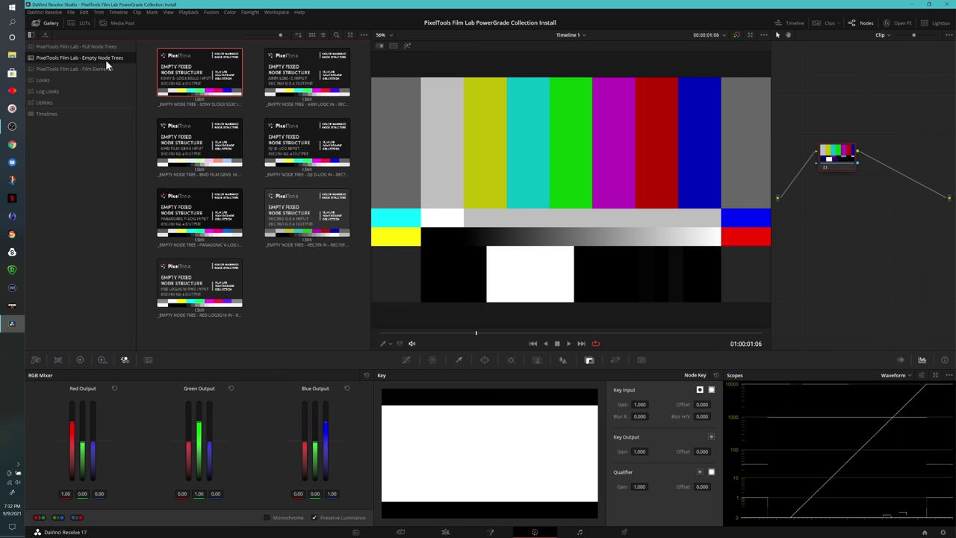
click(100, 68)
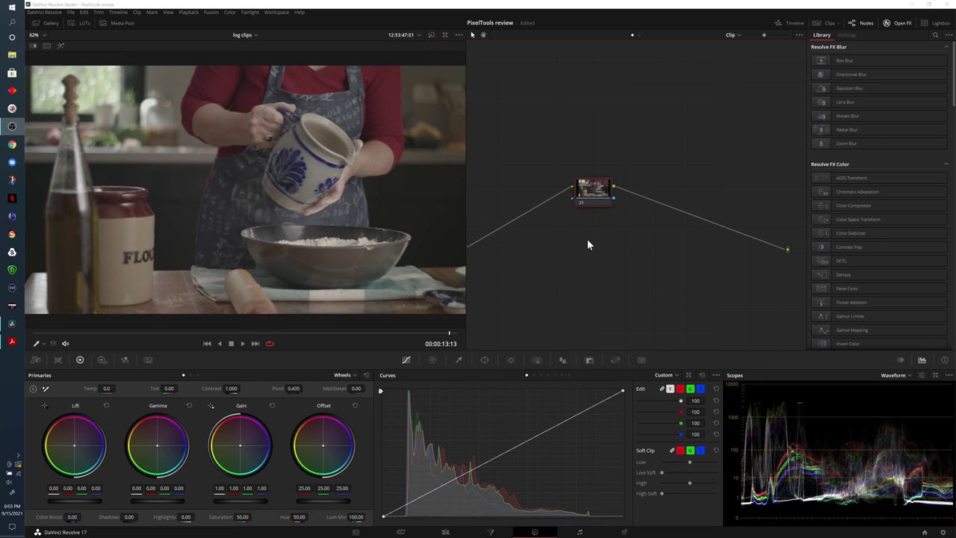
- Open the gallery with a two-column stills panel, browse Empty Node Trees and Film Elements, end on Full Node Trees
click(50, 24)
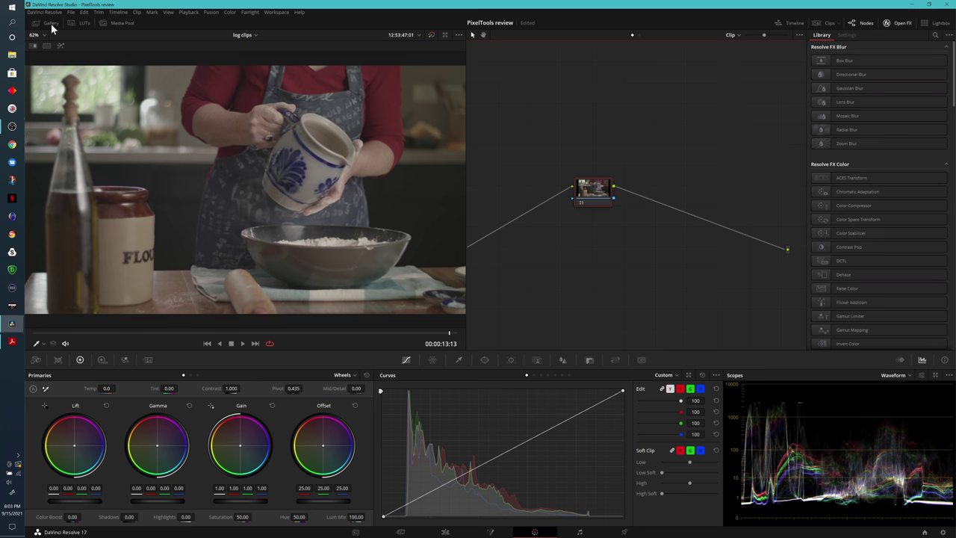
click(51, 23)
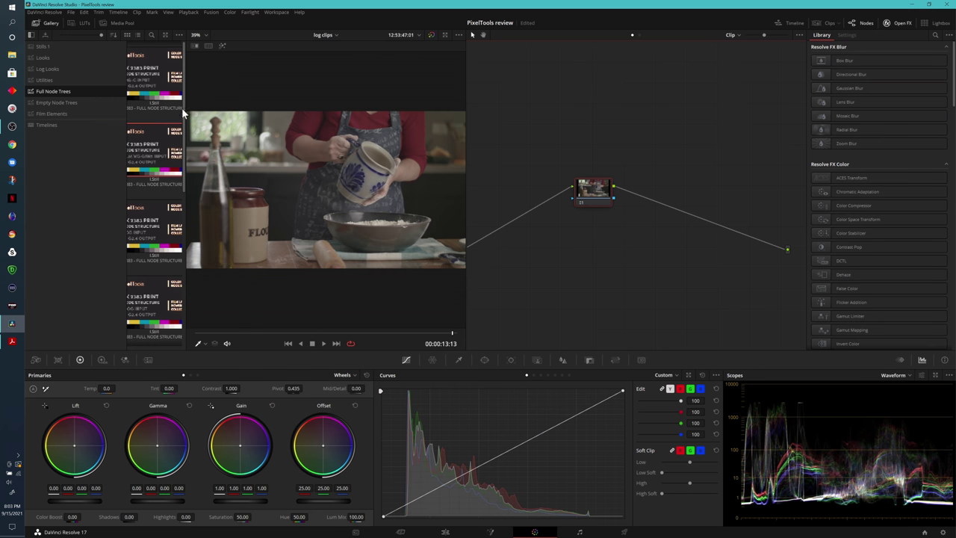
drag(183, 112, 413, 124)
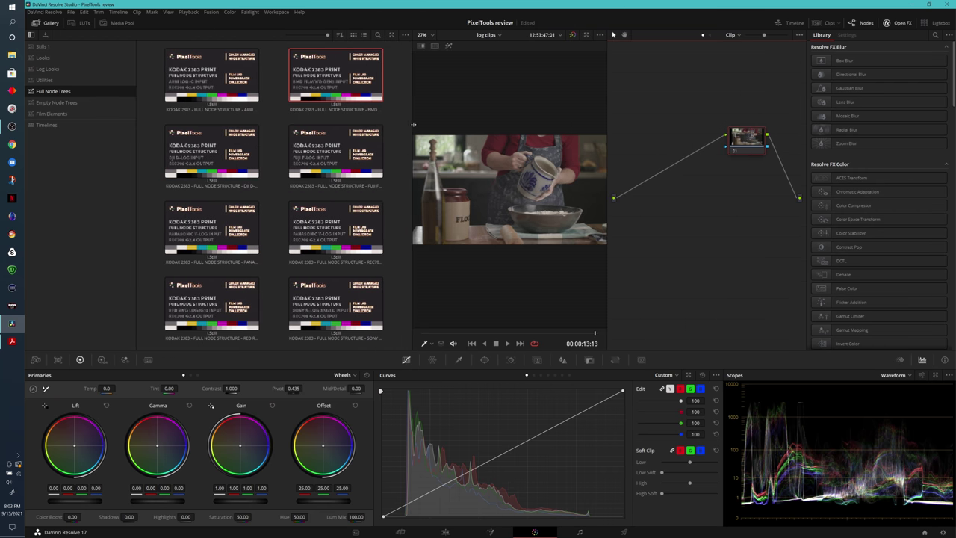
click(100, 102)
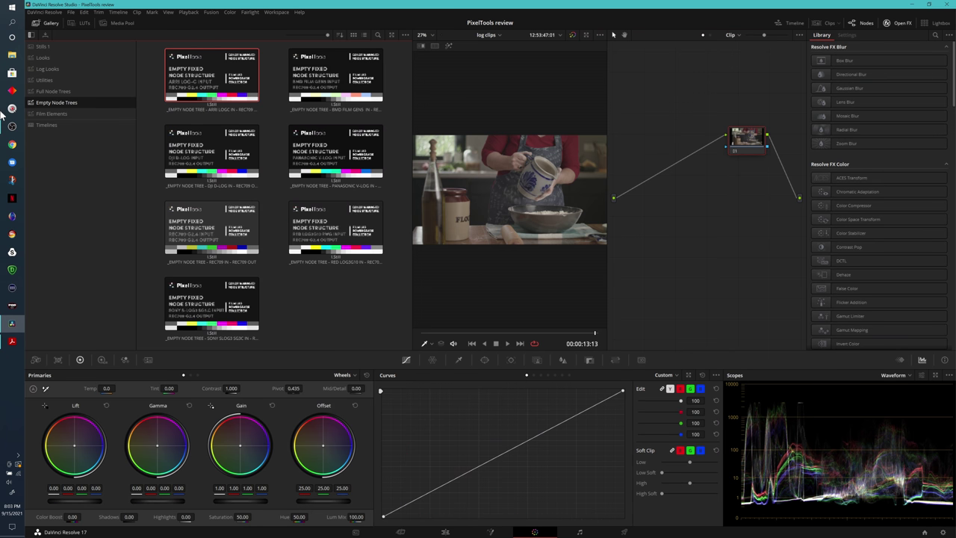
click(54, 114)
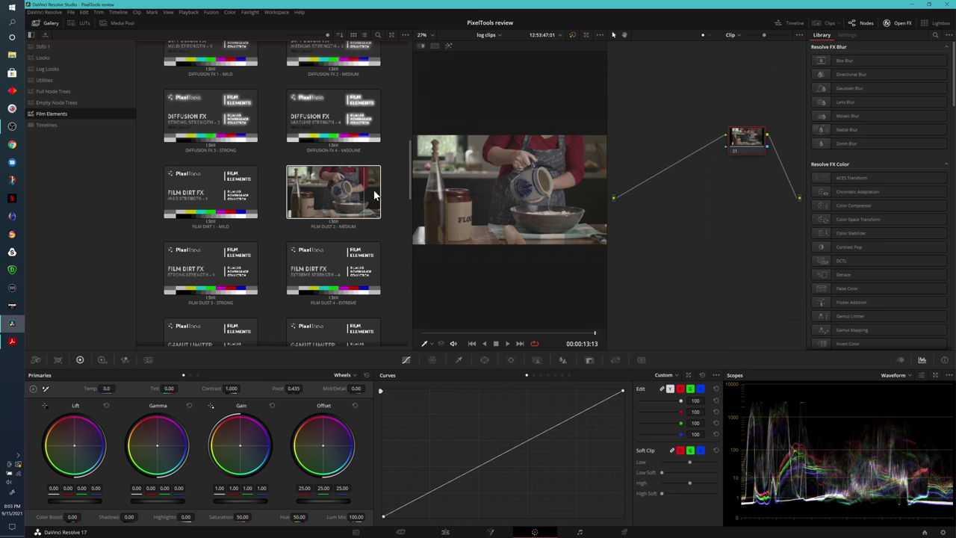
drag(410, 166, 414, 285)
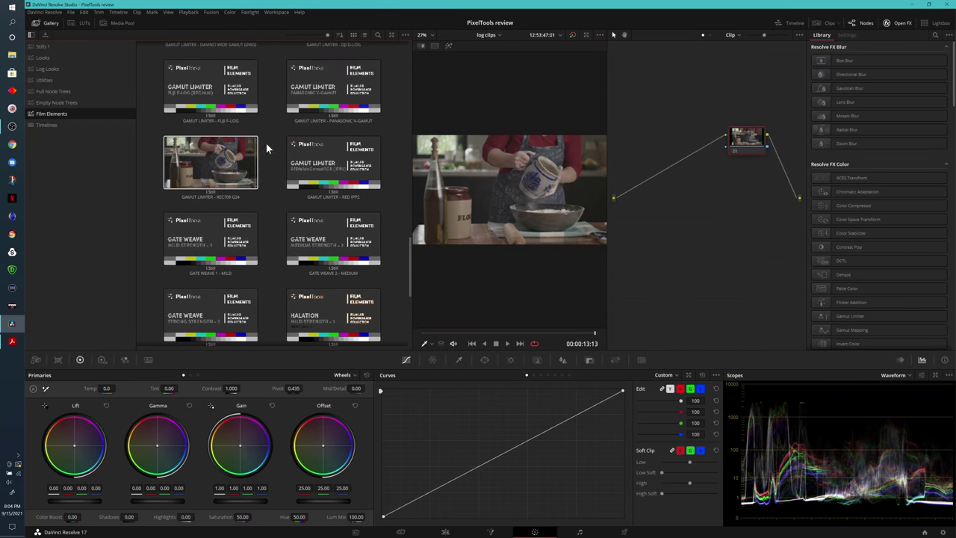
click(61, 92)
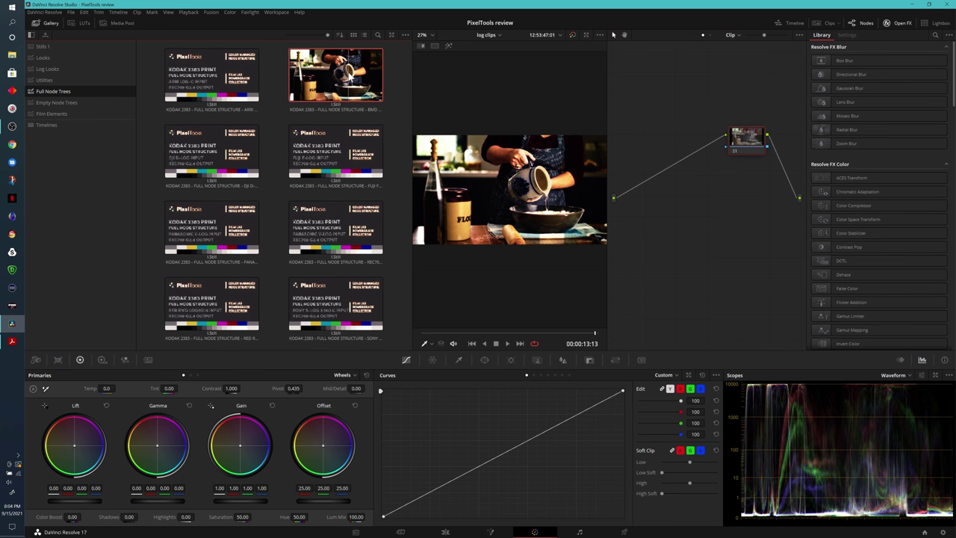
- Apply the second Kodak 2383 full node tree still to the clip and hide the gallery
right_click(347, 73)
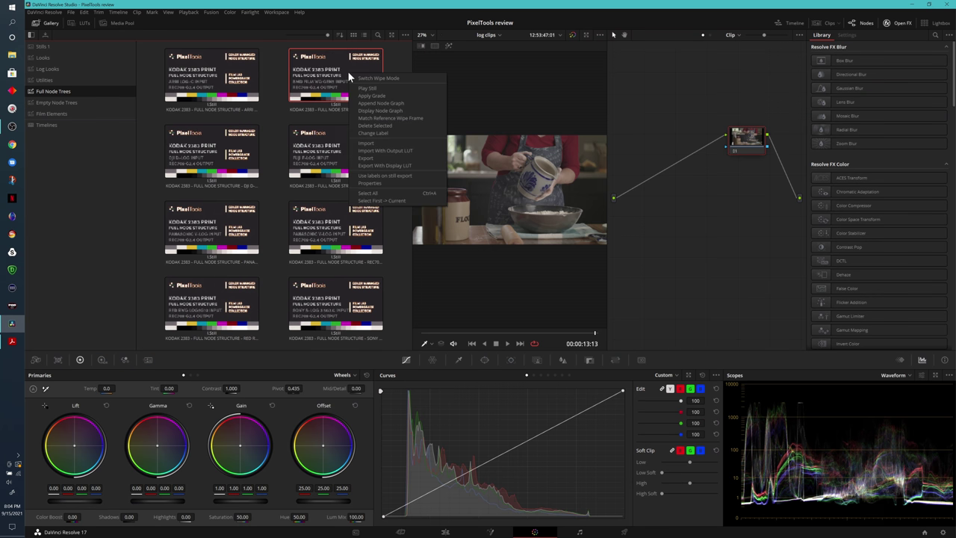
click(422, 94)
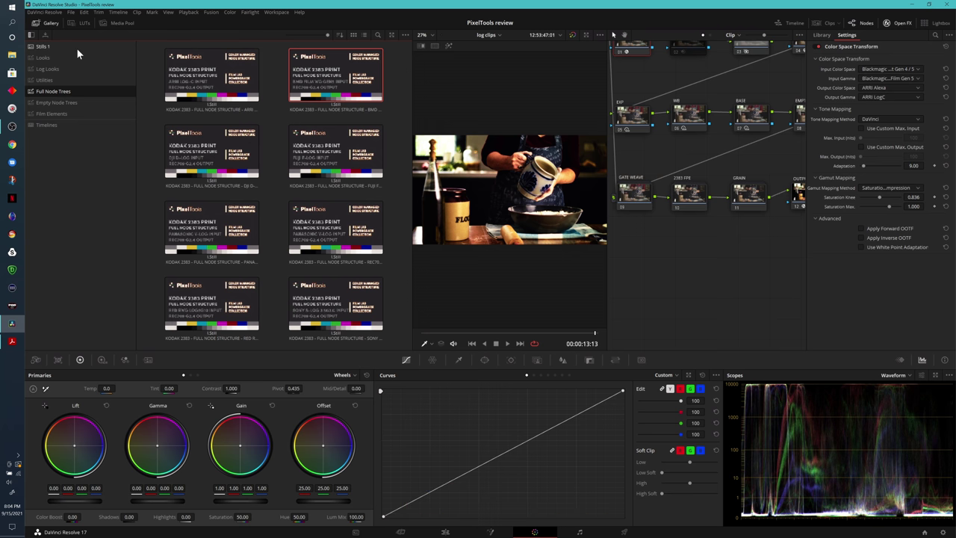
click(51, 22)
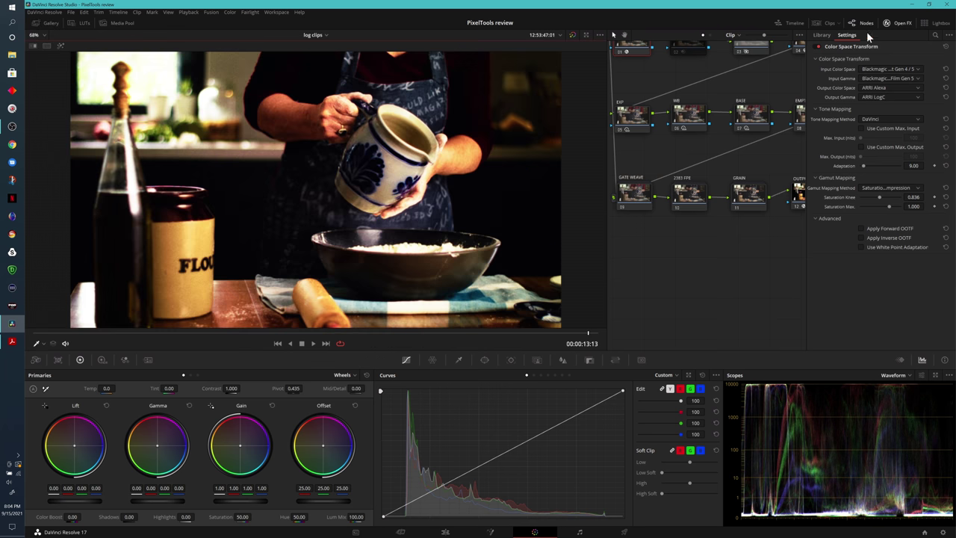
- Widen the node graph, move the whole tree into view, and show the INPUT node's Color Space Transform settings
click(903, 23)
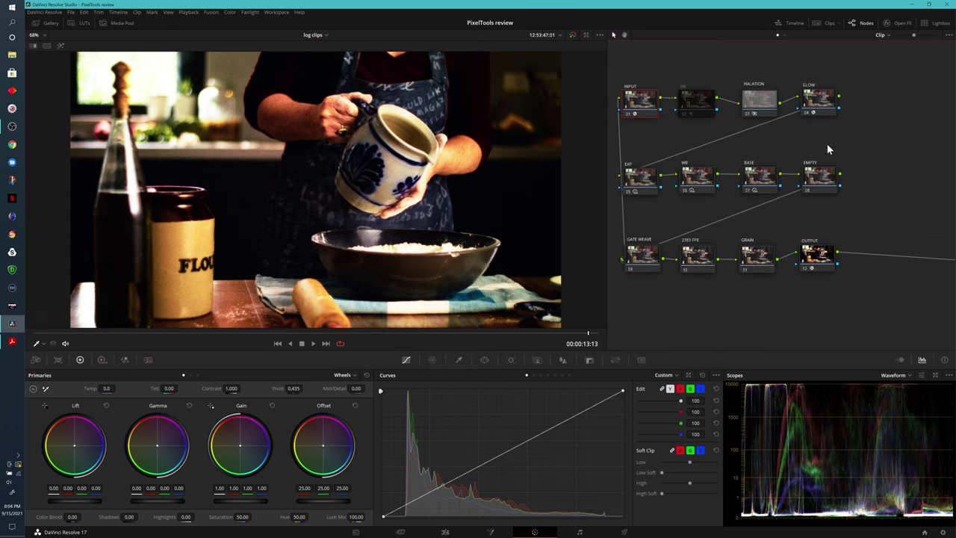
drag(607, 194, 474, 190)
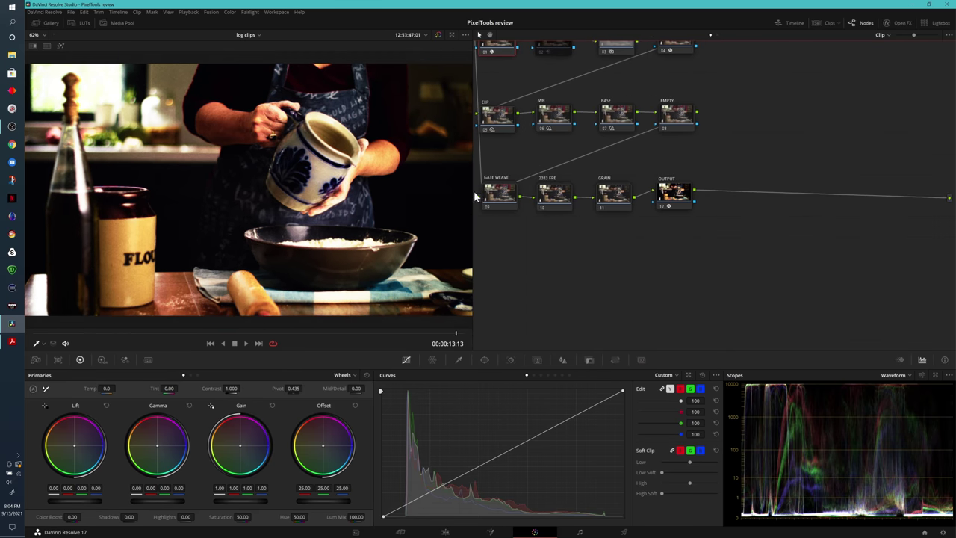
drag(763, 39, 534, 233)
drag(522, 64, 566, 107)
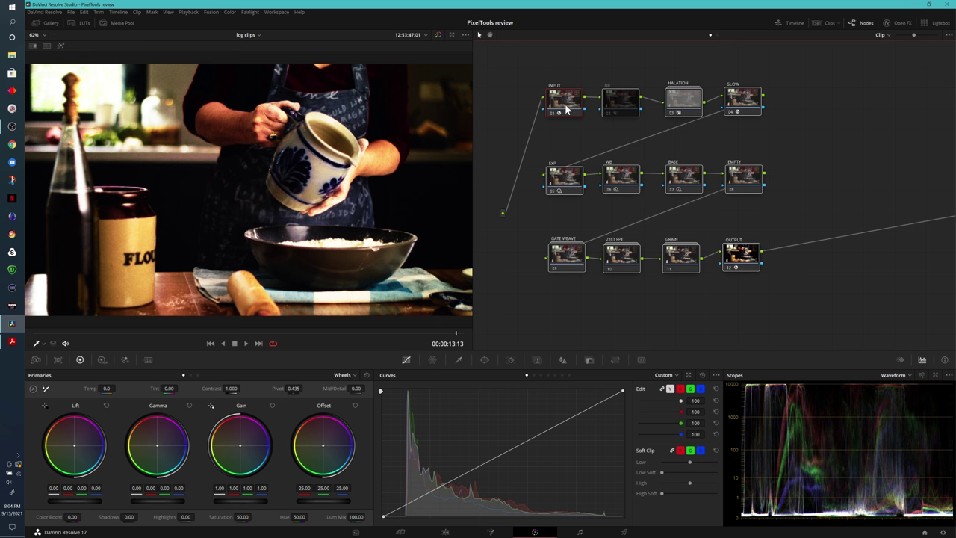
drag(812, 73, 569, 300)
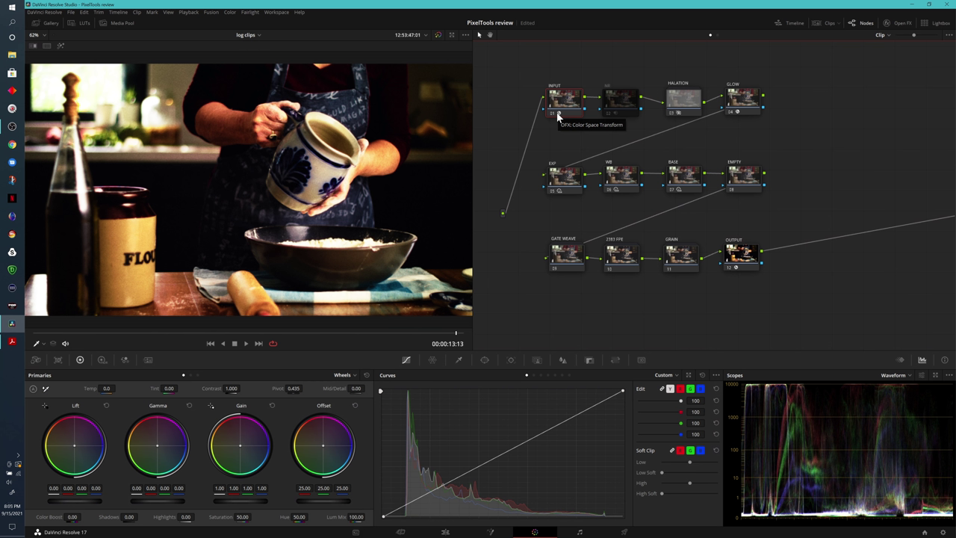
click(900, 23)
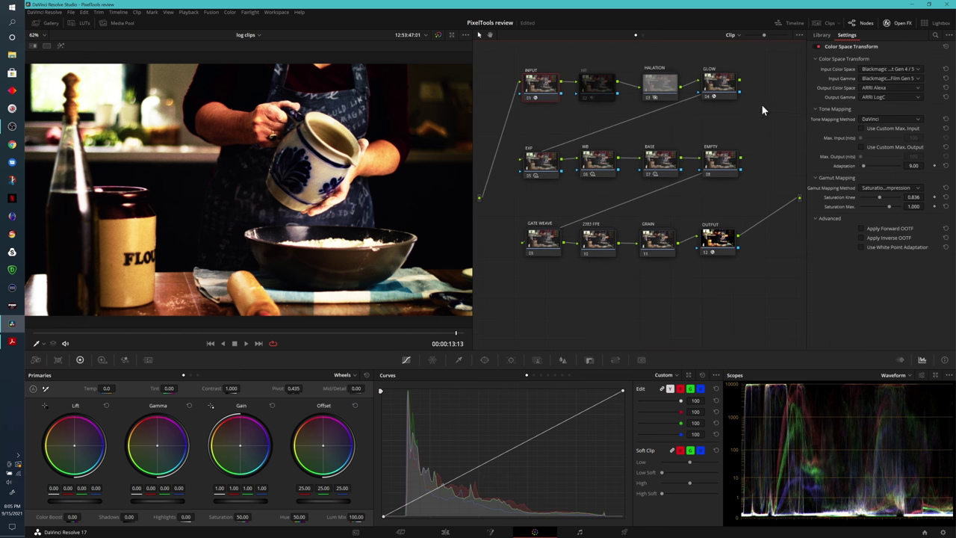
- Set the INPUT node's input gamma to Blackmagic Design Video Gen 5
click(896, 78)
scroll(905, 80, down, 1)
click(913, 145)
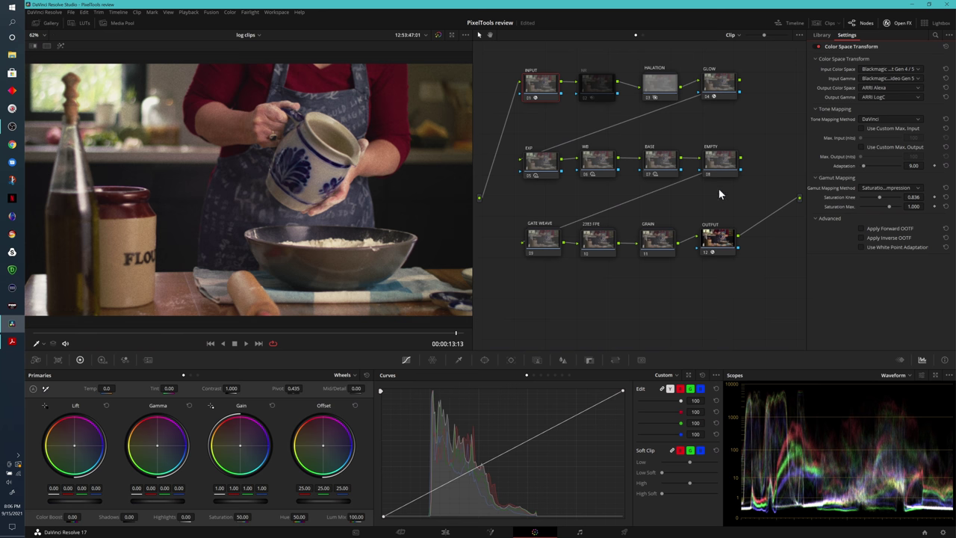
- Review the OUTPUT node's conversion and Project Settings colour management unchanged, then reselect the INPUT node
click(723, 248)
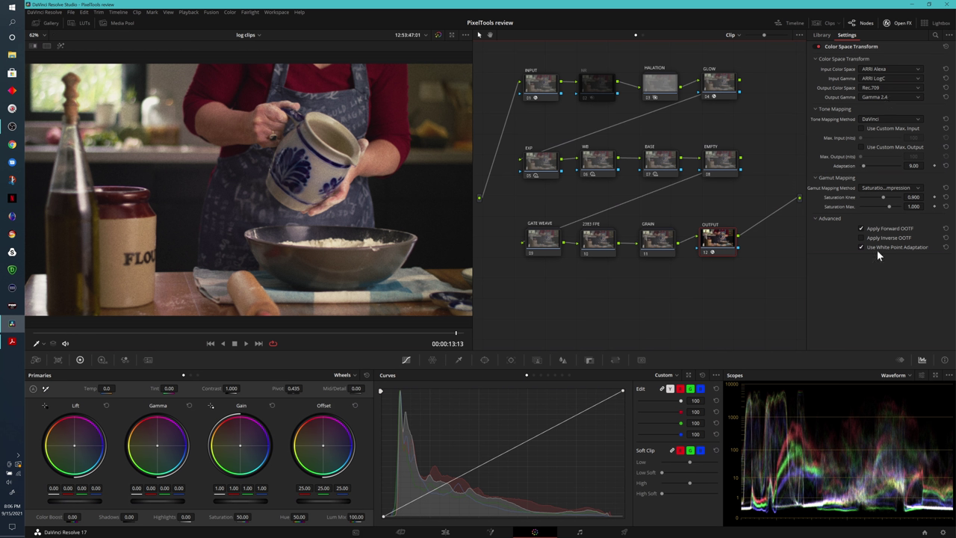
click(943, 532)
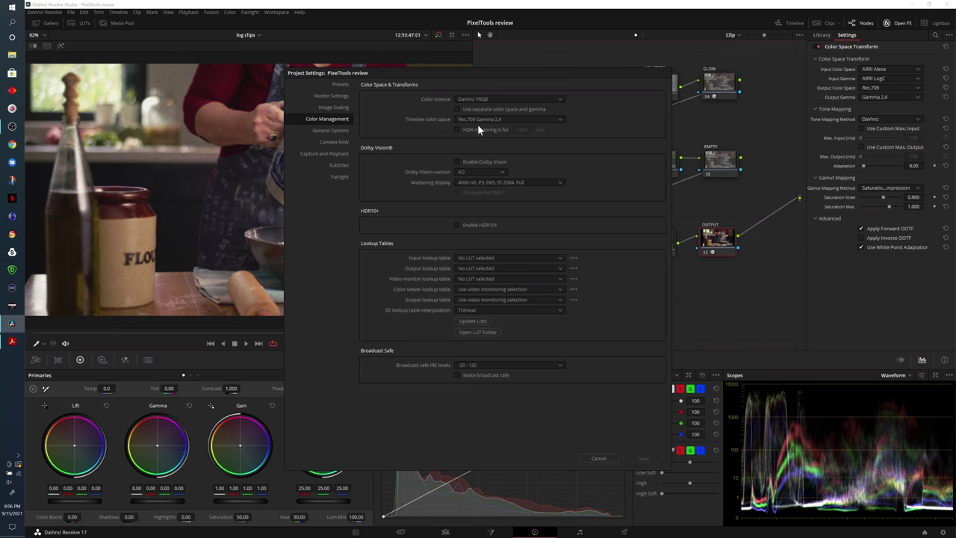
click(612, 454)
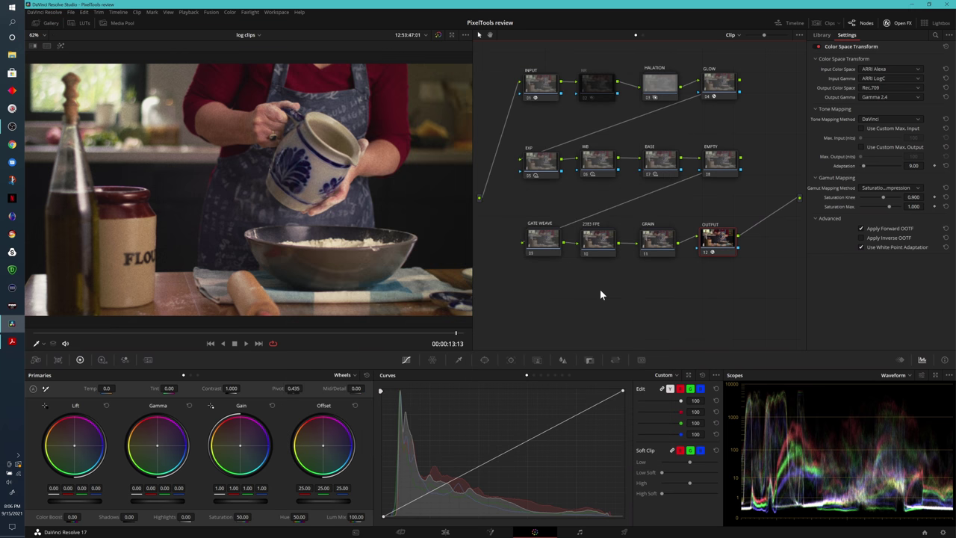
click(544, 88)
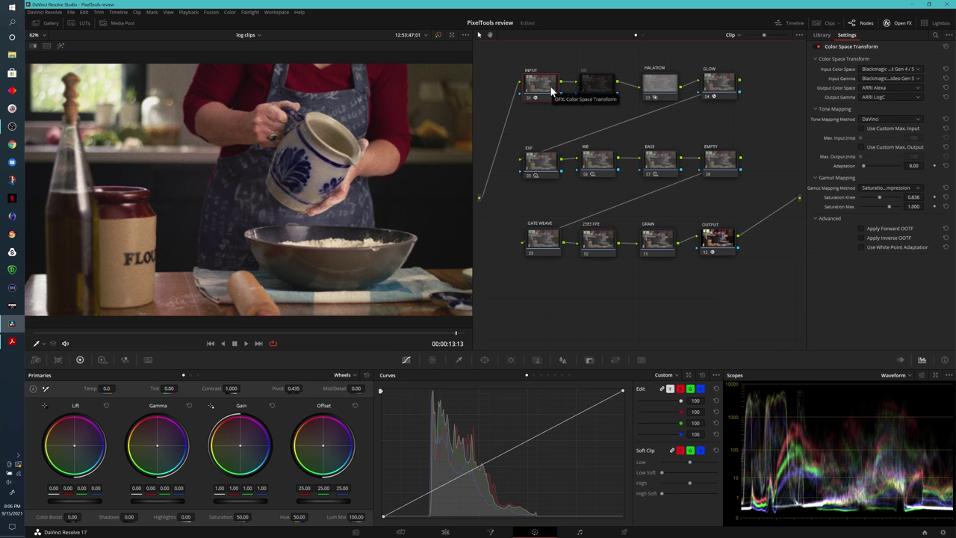
- Toggle noise reduction node 02 on and back off, select HALATION, and save the project
click(589, 86)
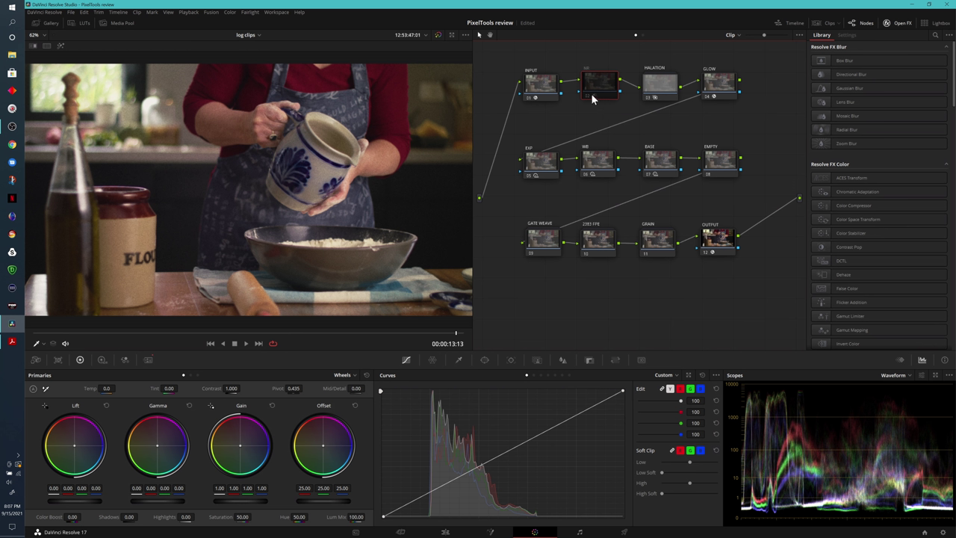
click(586, 95)
click(585, 97)
drag(659, 93, 654, 87)
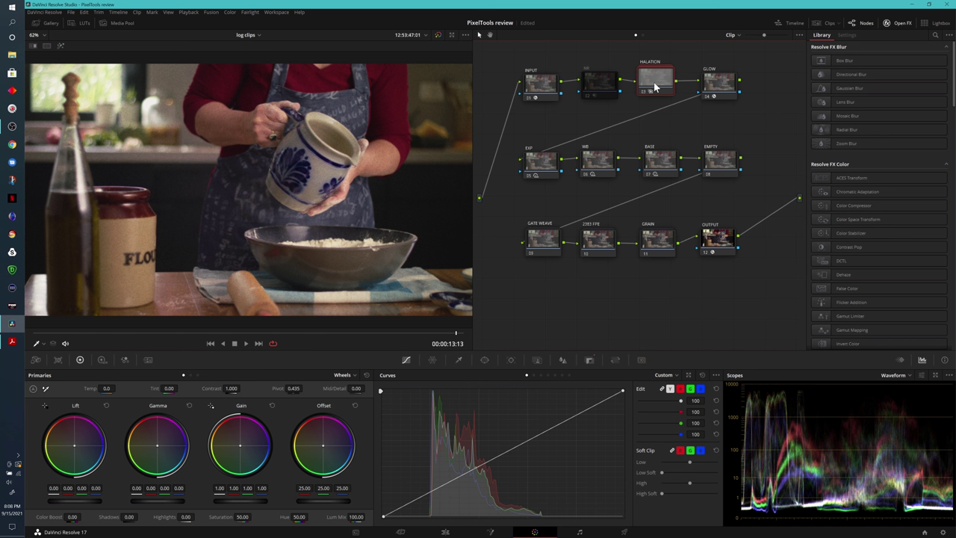
key(ctrl+s)
- Inspect the HALATION compound node and its LINEAR->LOGC conversion, then return and show the GLOW node's settings
right_click(657, 84)
click(699, 94)
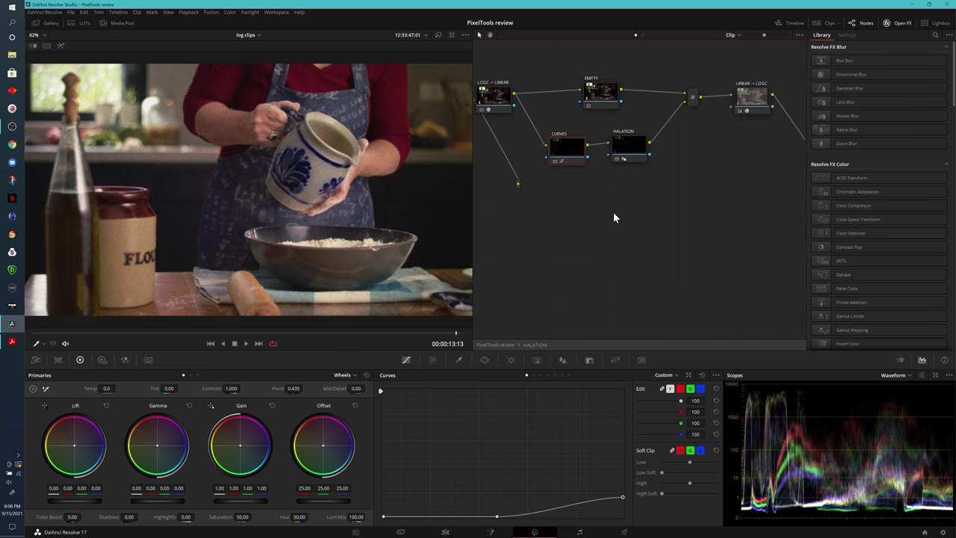
click(756, 106)
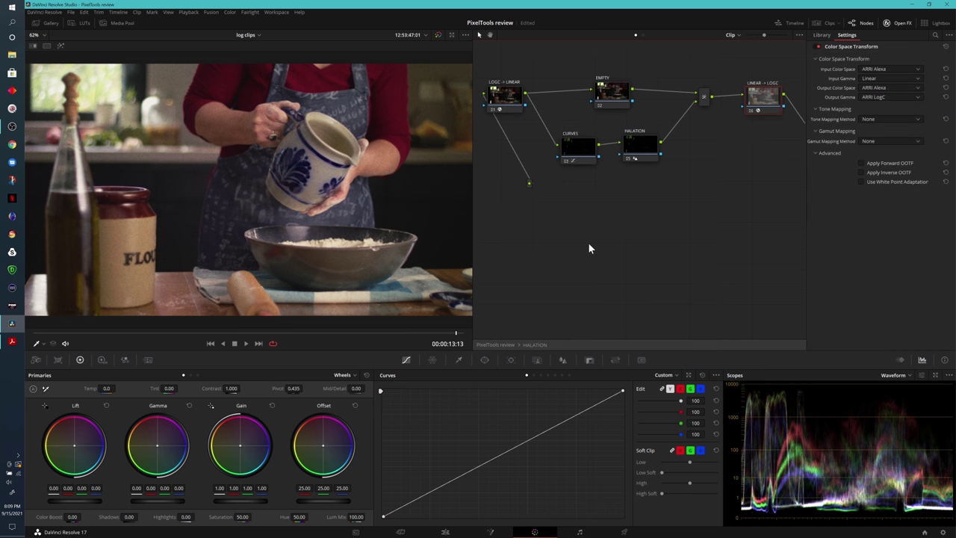
click(497, 344)
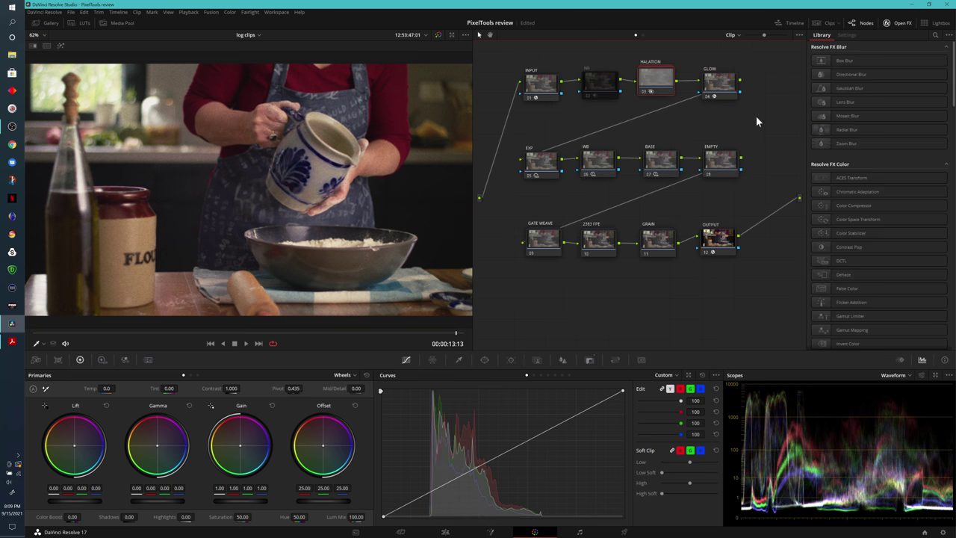
click(718, 89)
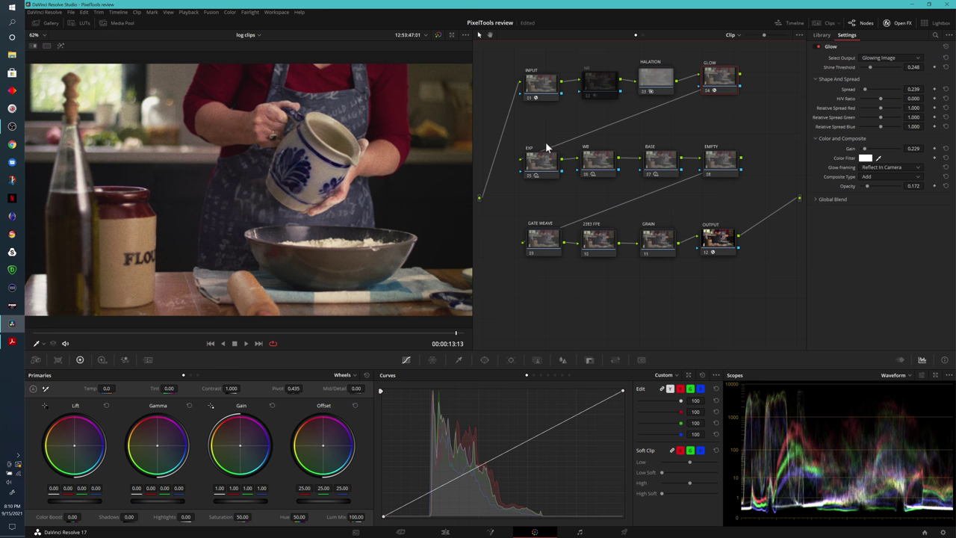
- Select the EXP node in the Film Lab node tree
click(544, 164)
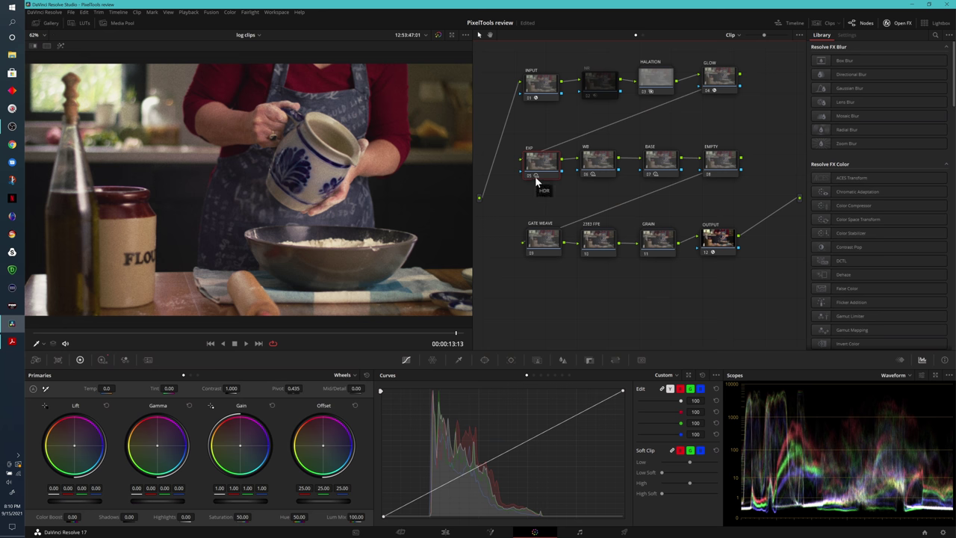
- In the HDR wheels, set EXP's global exposure to 0.08 and cool WB's temperature to about -1297
click(102, 361)
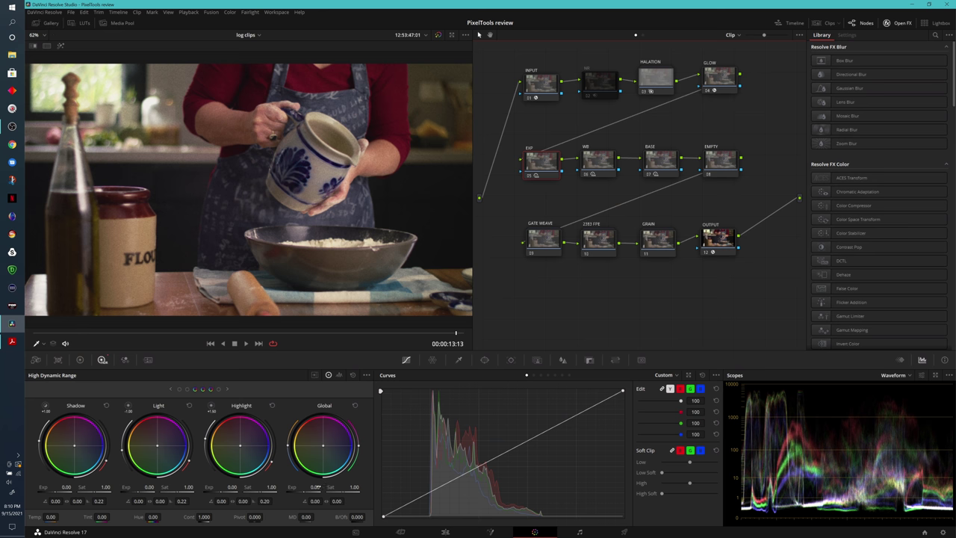
drag(315, 487, 335, 487)
click(613, 173)
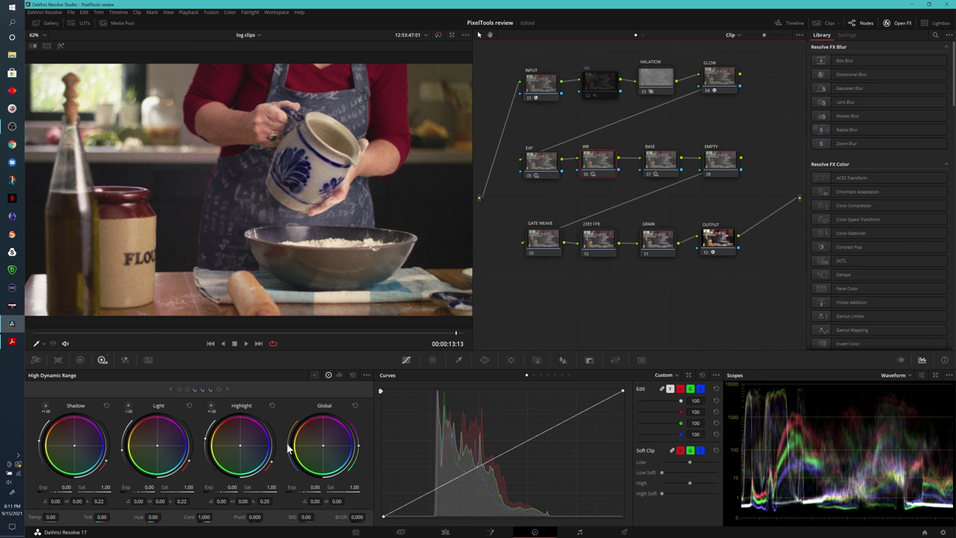
drag(287, 448, 288, 457)
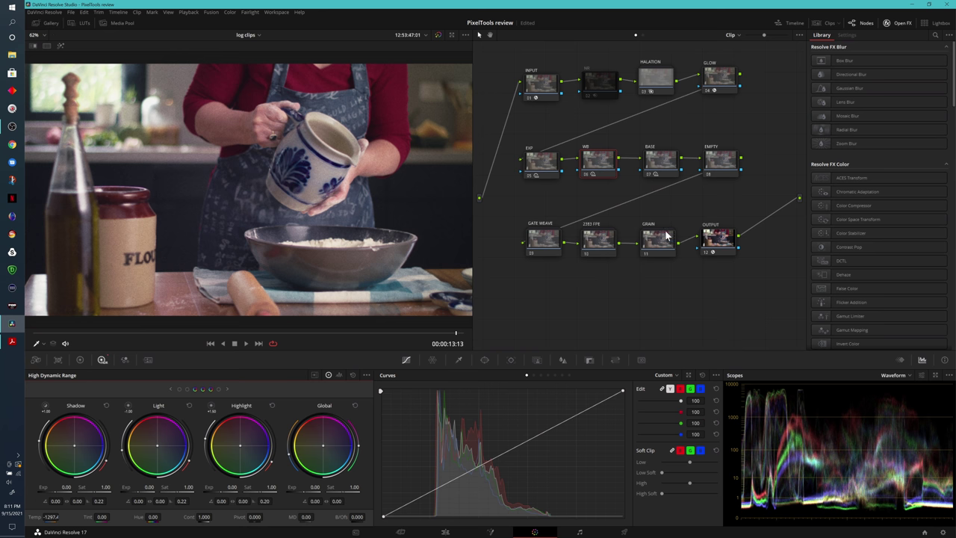
click(663, 168)
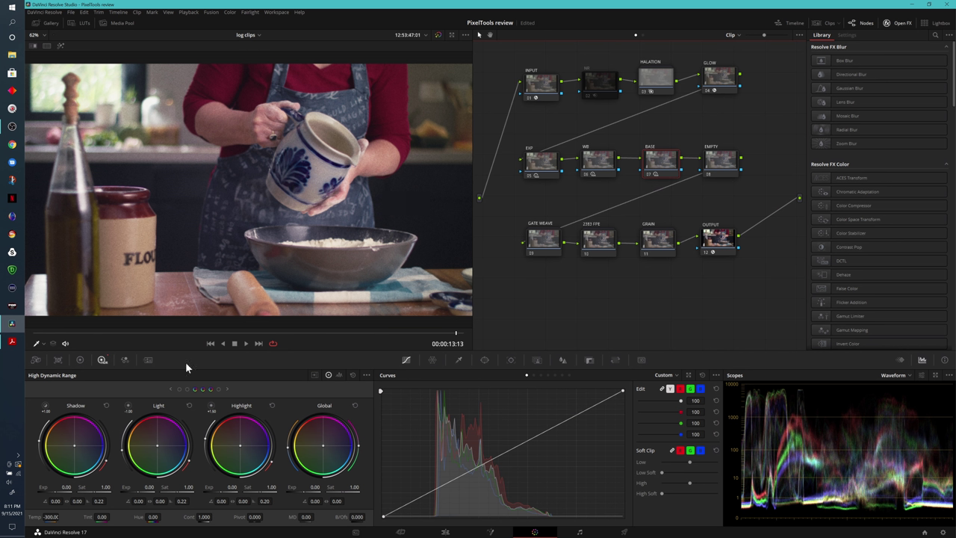
- On the BASE node, lower Dark zone exposure to -0.84 and Shadow exposure to -0.10
click(170, 390)
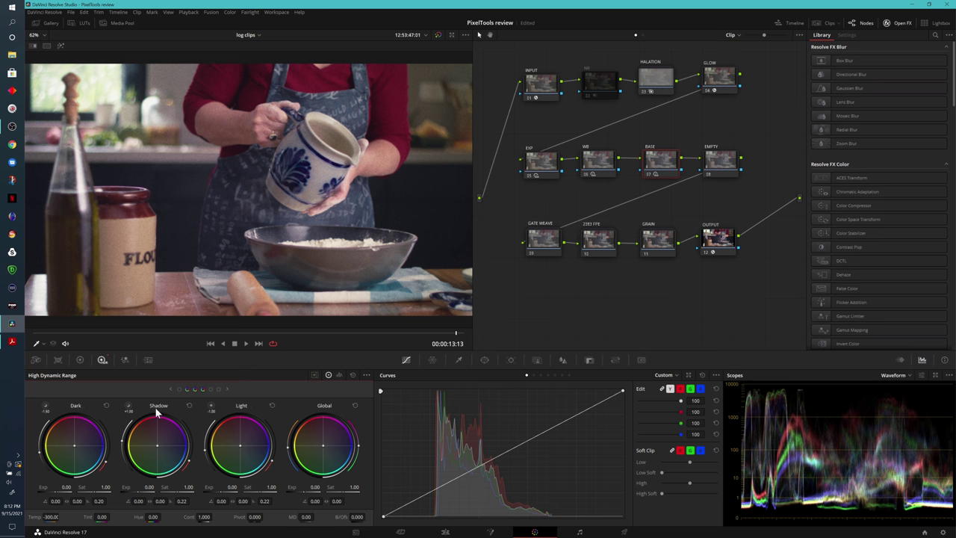
click(128, 406)
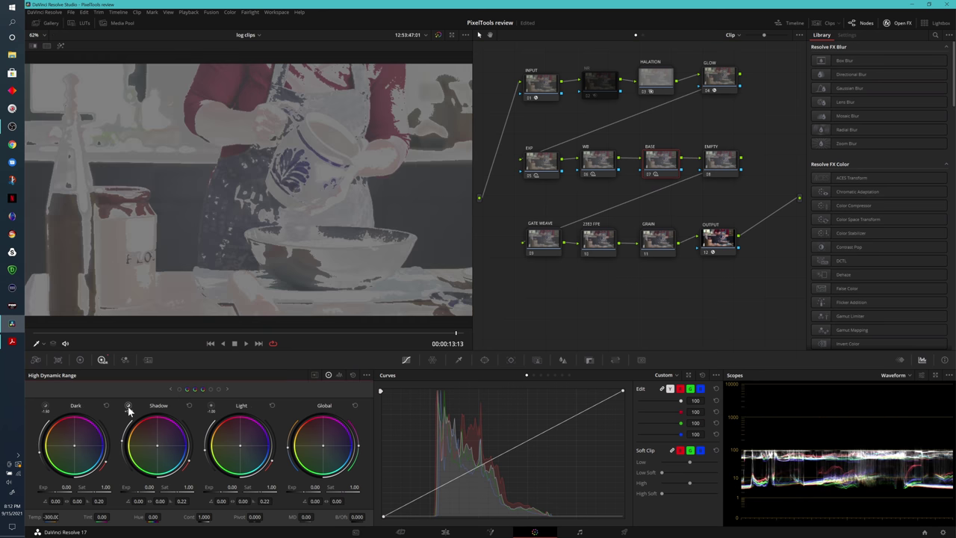
click(128, 406)
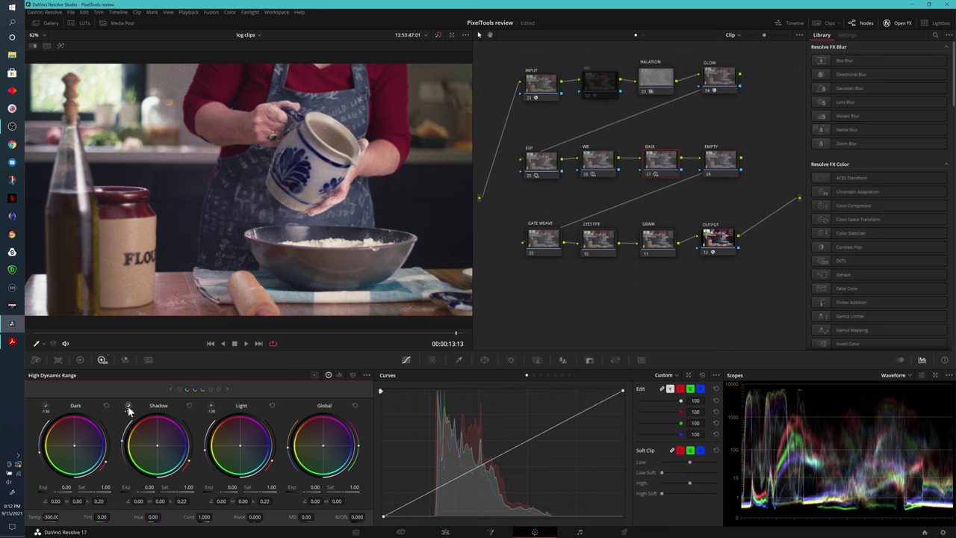
click(45, 405)
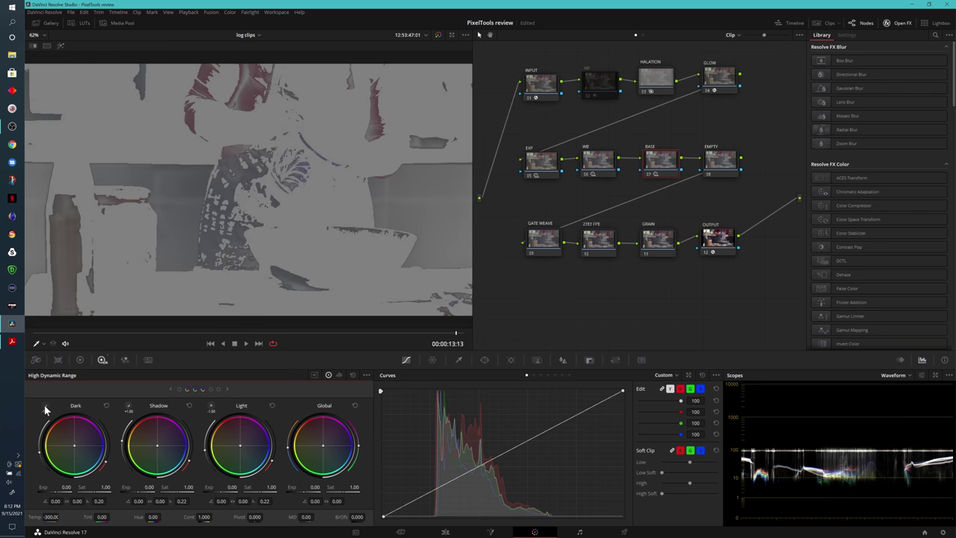
click(44, 405)
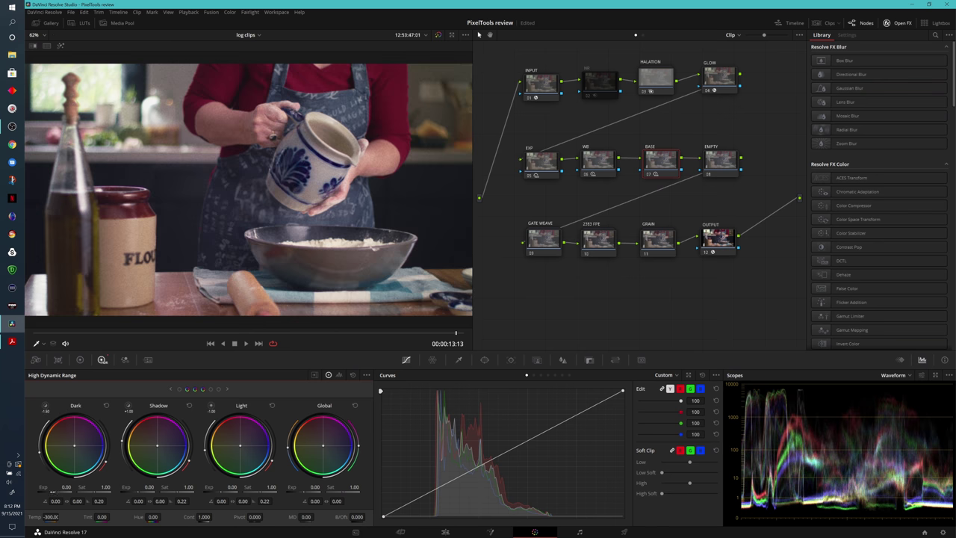
drag(66, 487, 37, 487)
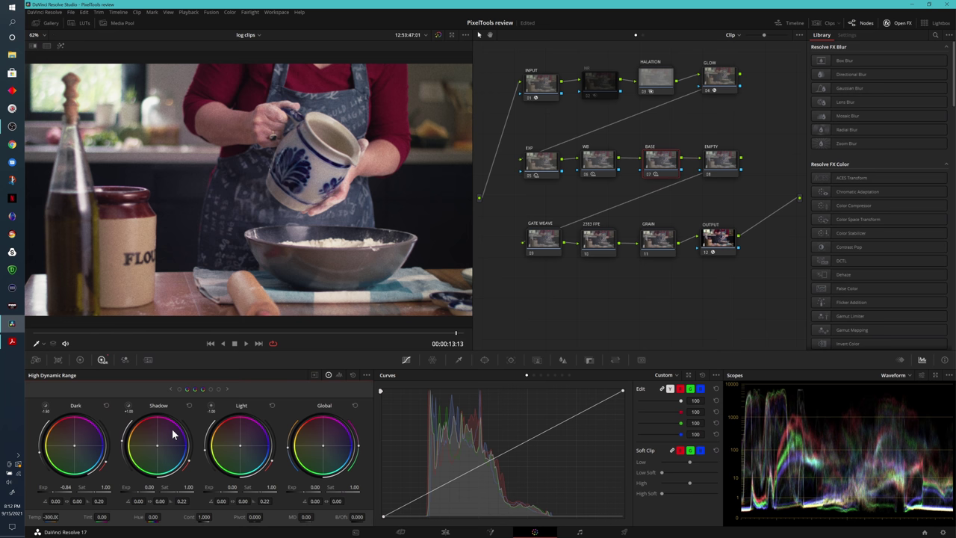
drag(149, 487, 145, 487)
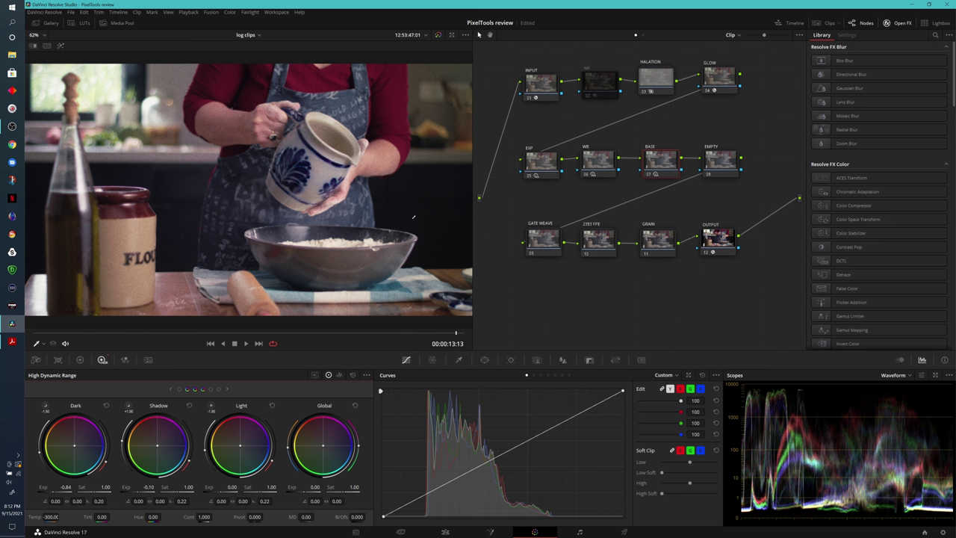
- Raise the BASE node's Light zone exposure to 0.36
click(227, 389)
click(212, 407)
click(210, 404)
click(127, 404)
click(128, 405)
drag(149, 487, 160, 487)
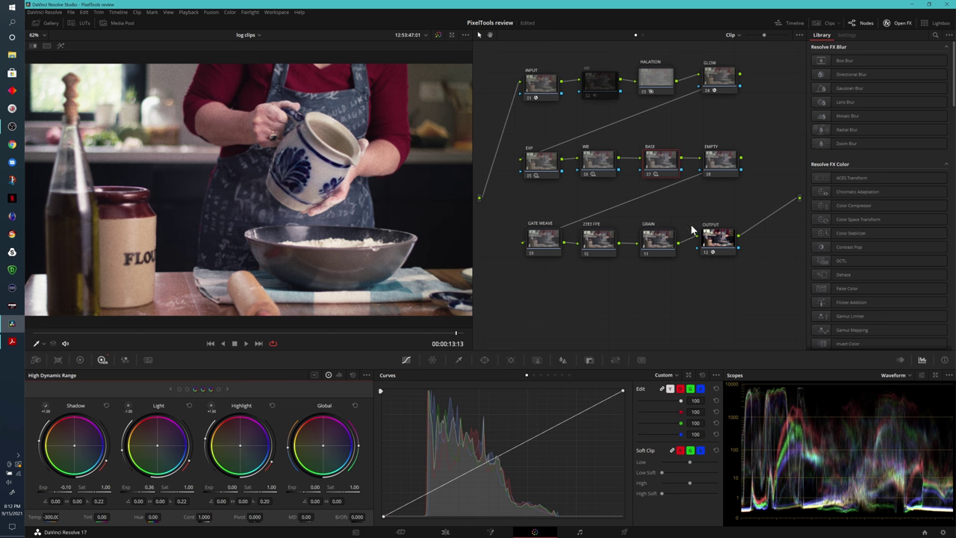
- Re-enable the bypassed EMPTY node so it passes its image through again
click(718, 167)
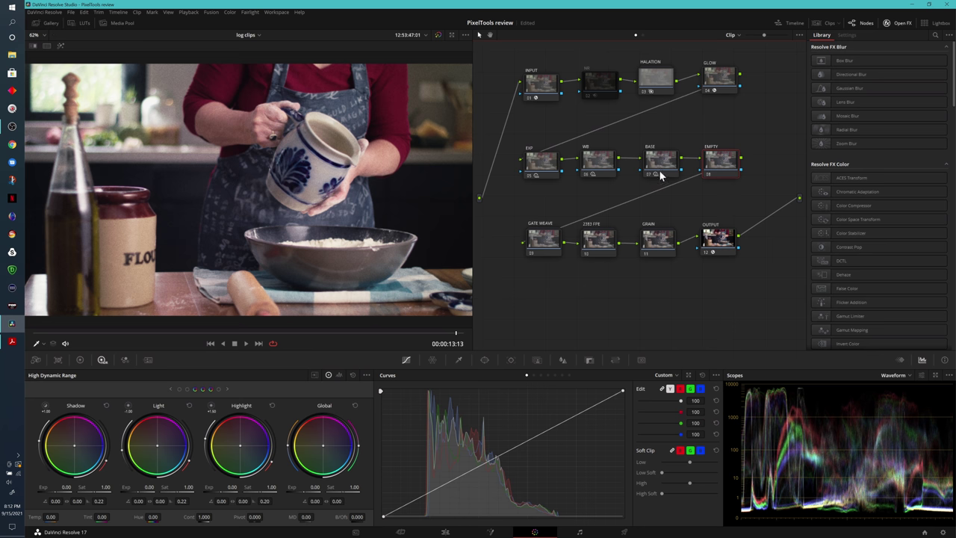
drag(661, 170, 658, 165)
drag(723, 169, 728, 175)
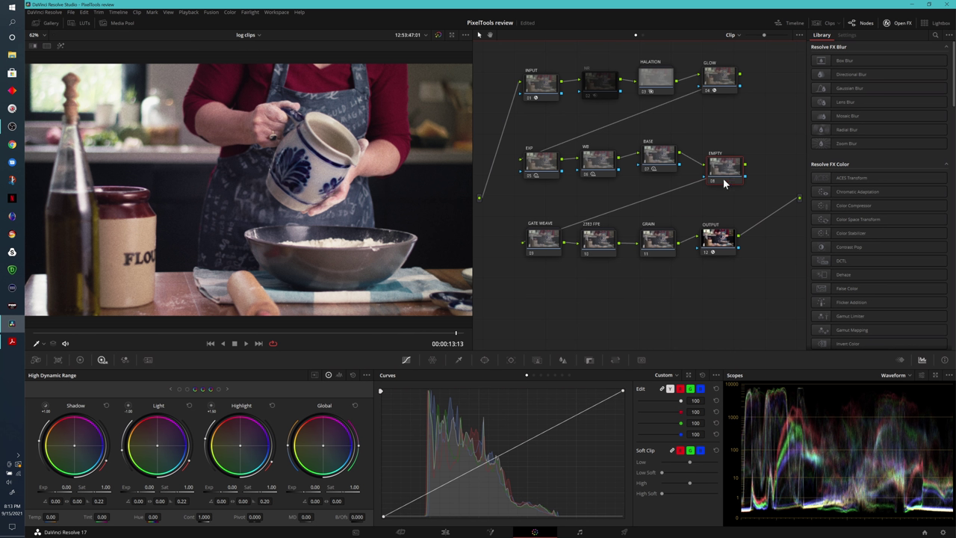
click(712, 179)
click(544, 250)
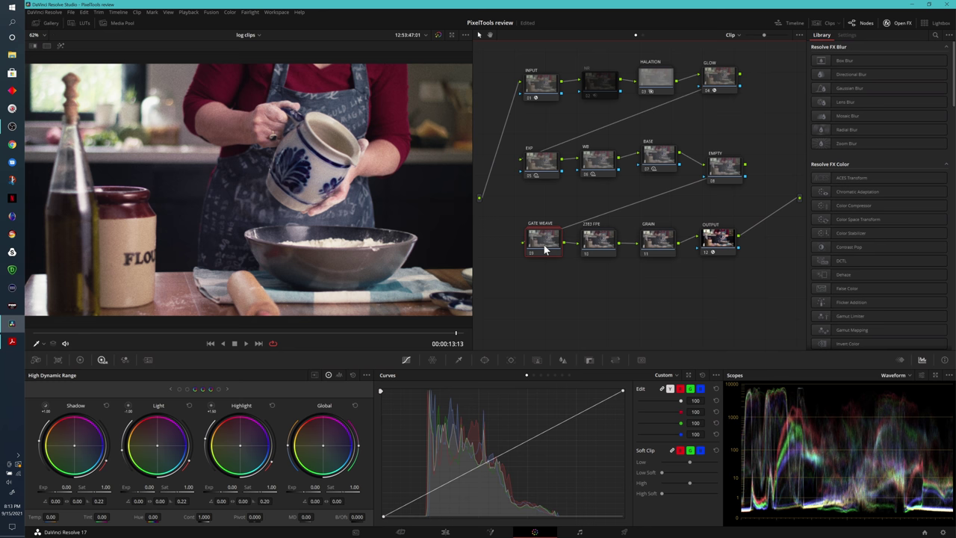
click(192, 13)
mouse_move(216, 43)
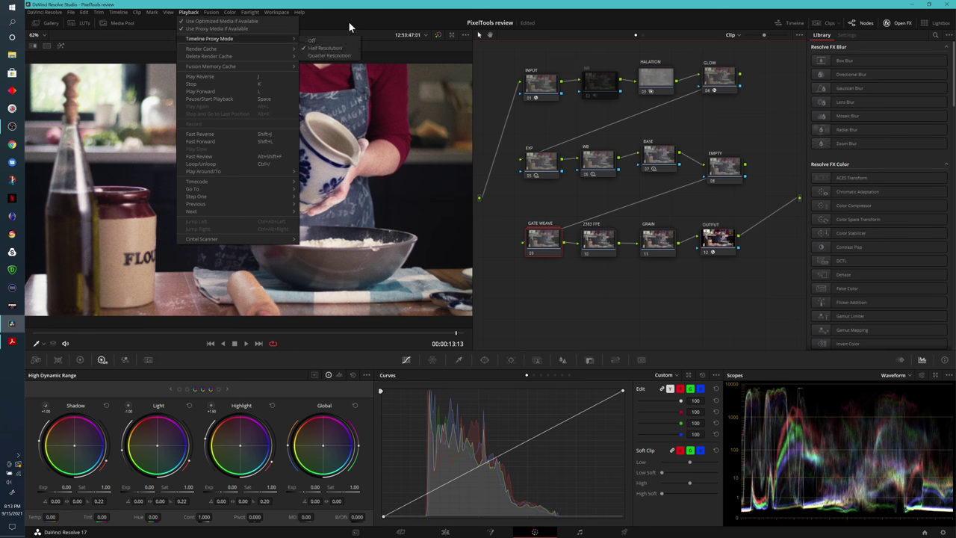
click(507, 63)
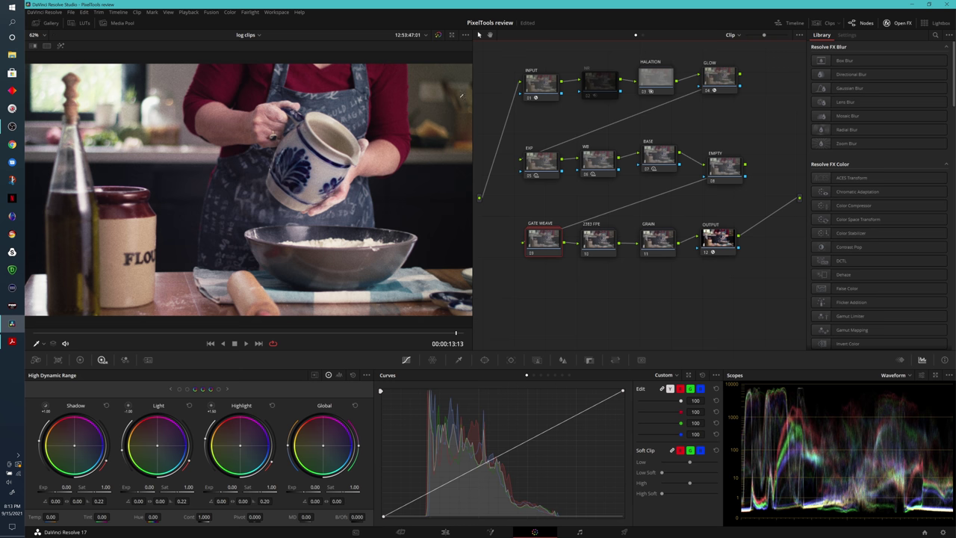
click(31, 333)
click(246, 342)
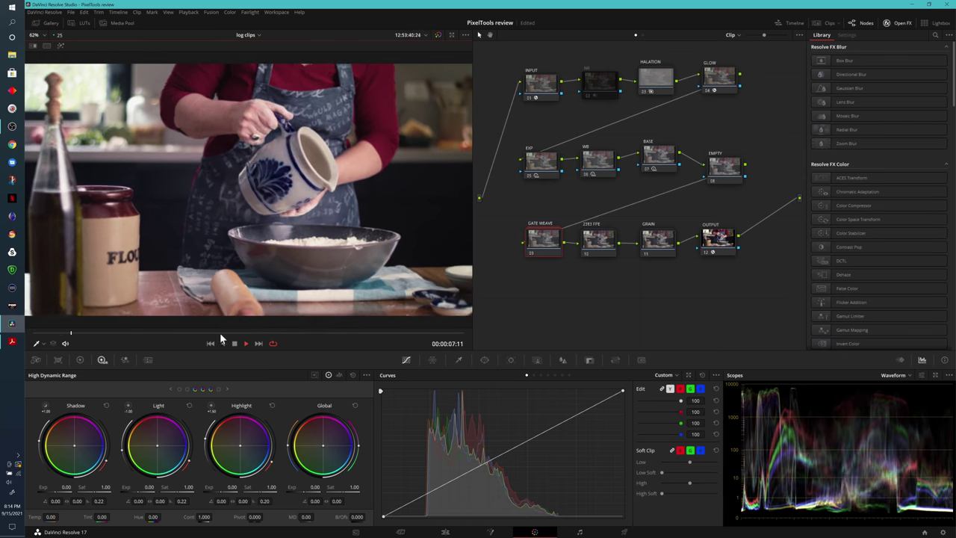
click(532, 252)
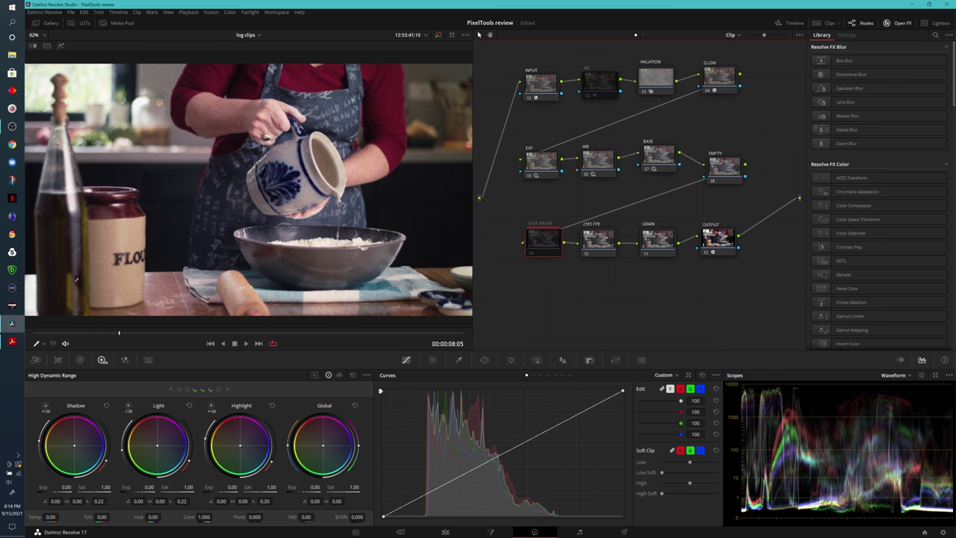
click(211, 344)
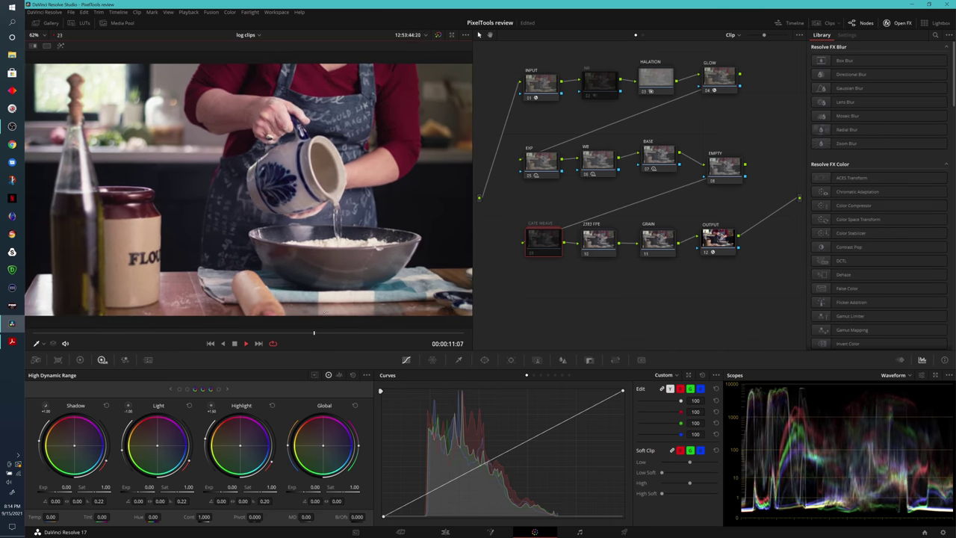
click(245, 343)
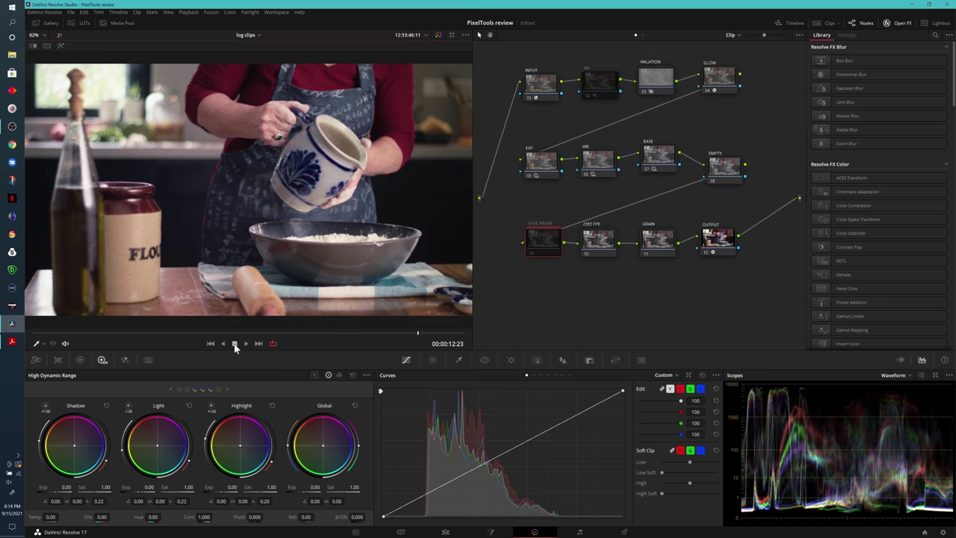
click(529, 253)
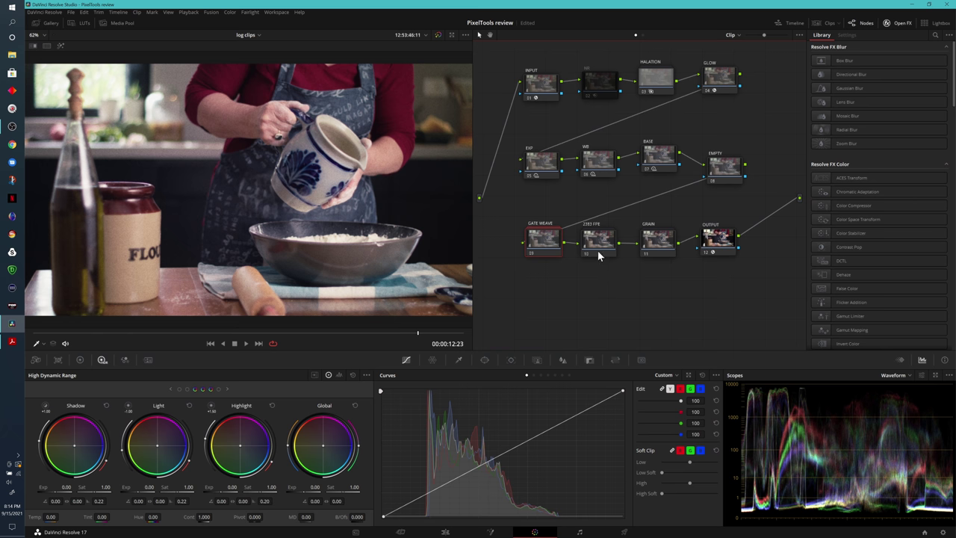
- Move the 2383 FPE node below the GATE WEAVE–GRAIN row, briefly bypassing it to compare
drag(598, 253, 595, 276)
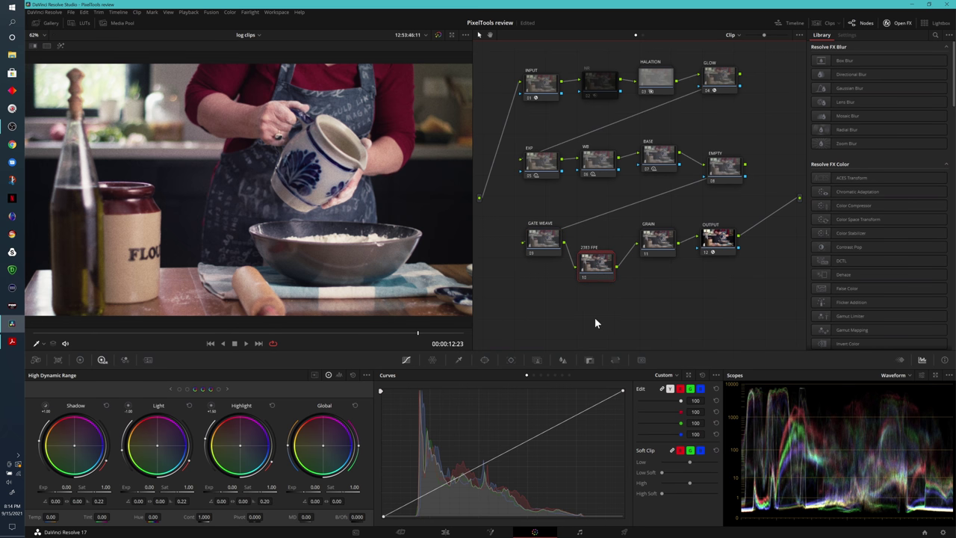
click(584, 279)
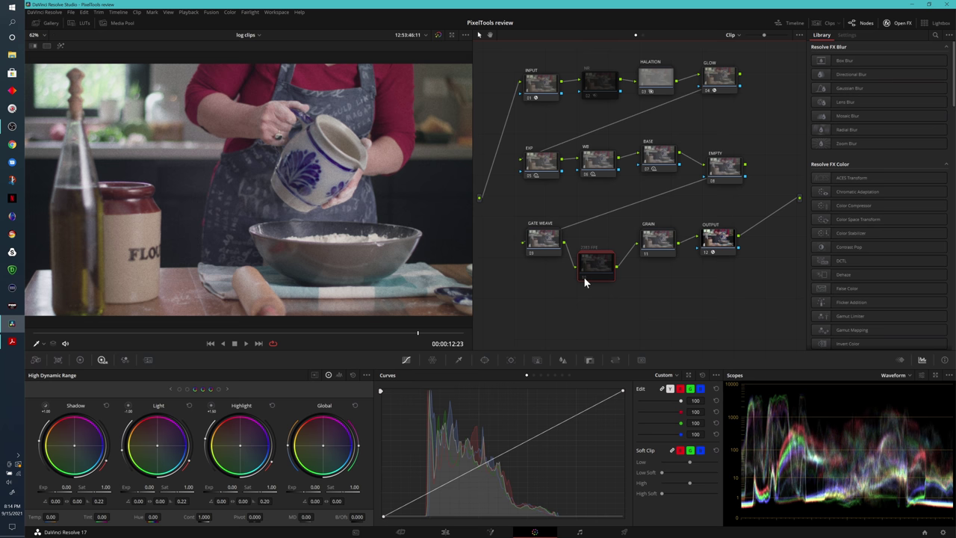
click(584, 276)
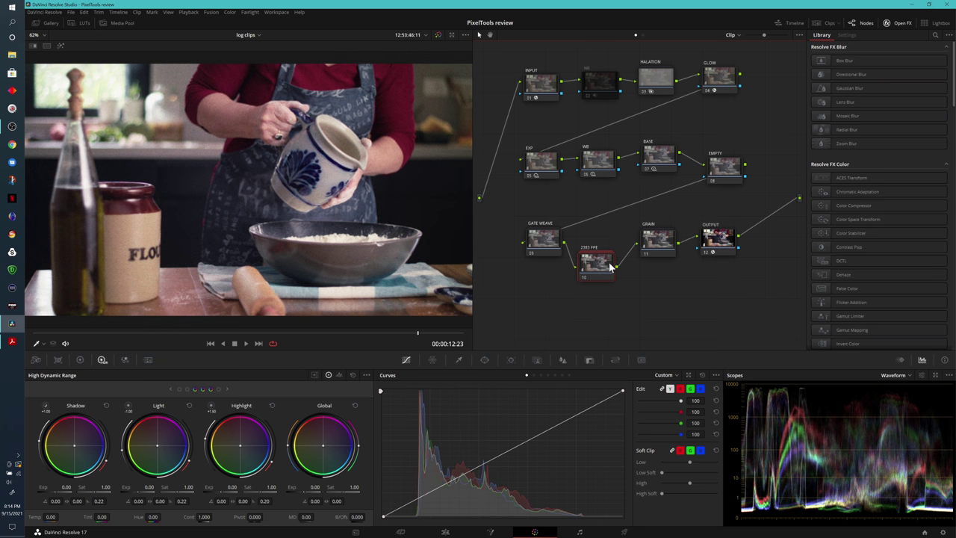
click(657, 240)
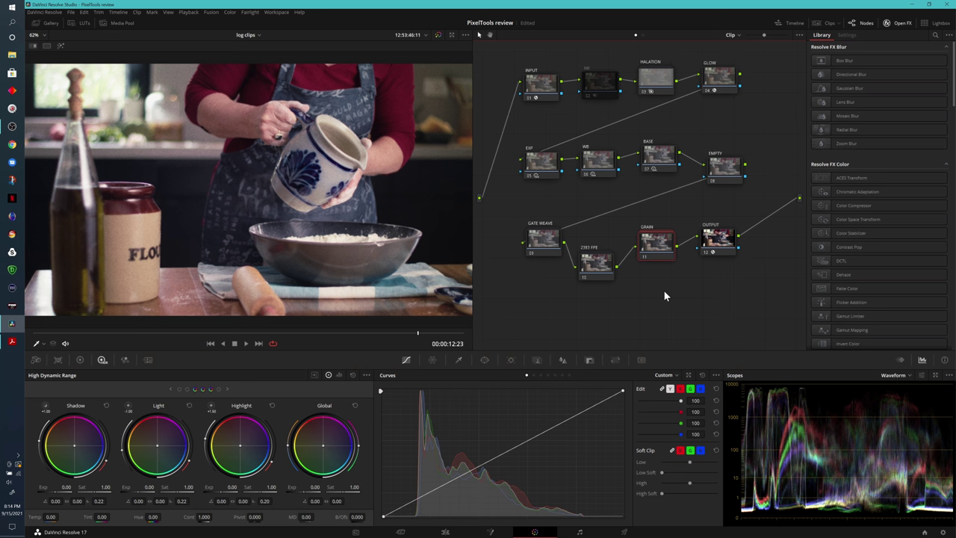
- Look inside the GRAIN compound node and toggle FILM DIRT on and back off
right_click(651, 250)
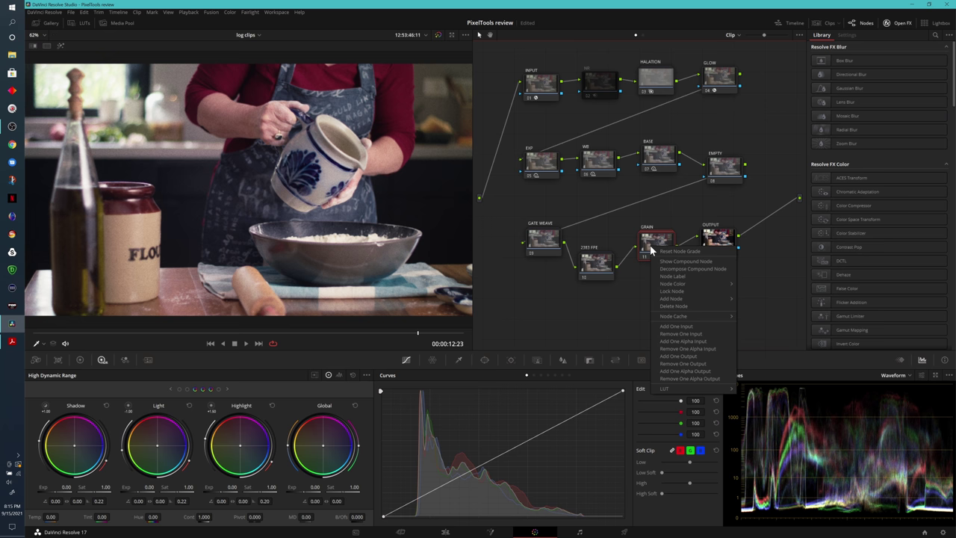
click(673, 262)
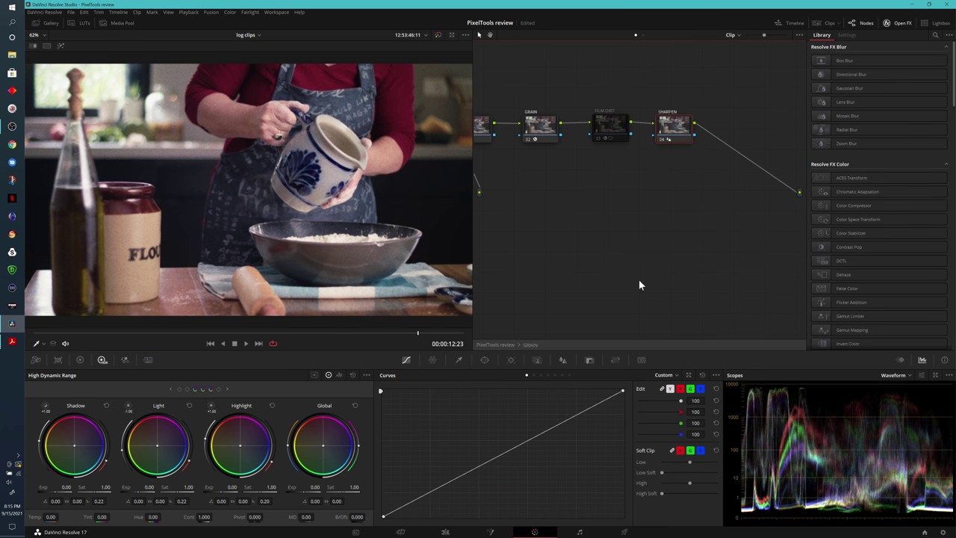
drag(592, 246, 628, 248)
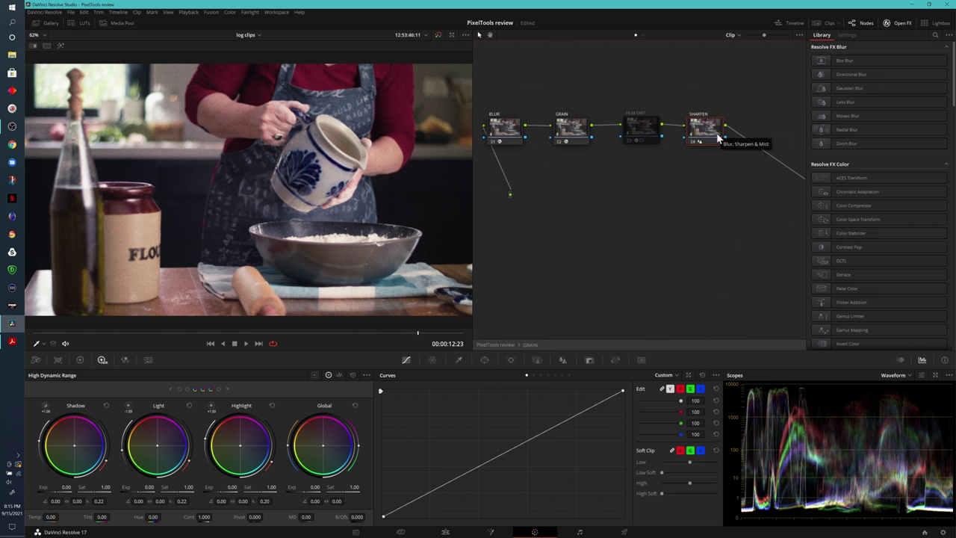
click(628, 142)
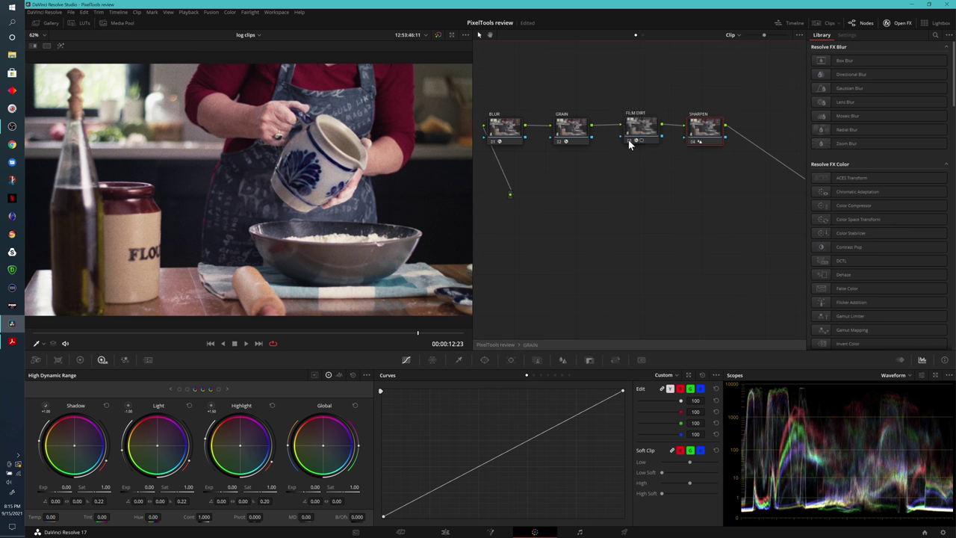
click(629, 142)
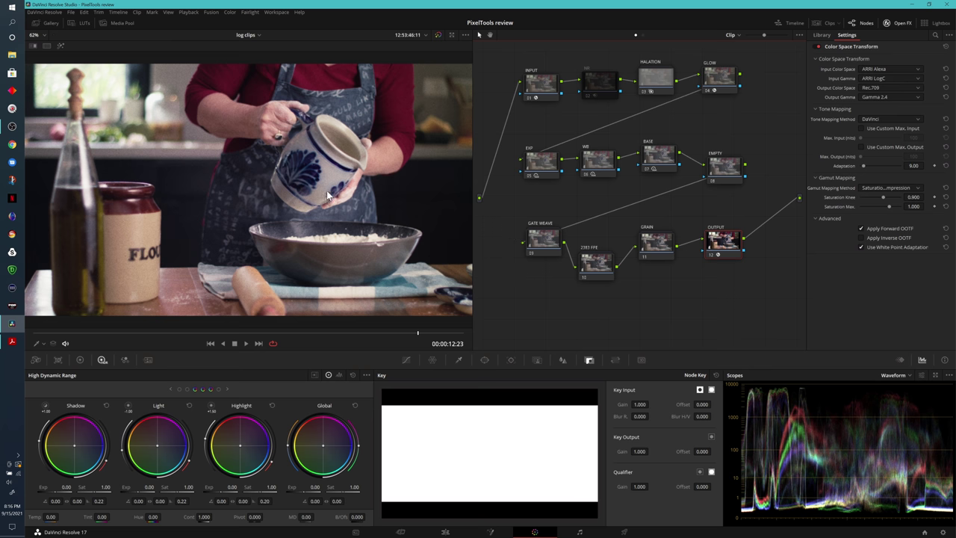
- Marquee-select every node in the Film Lab tree and delete them all
click(551, 245)
click(721, 251)
drag(770, 62, 523, 281)
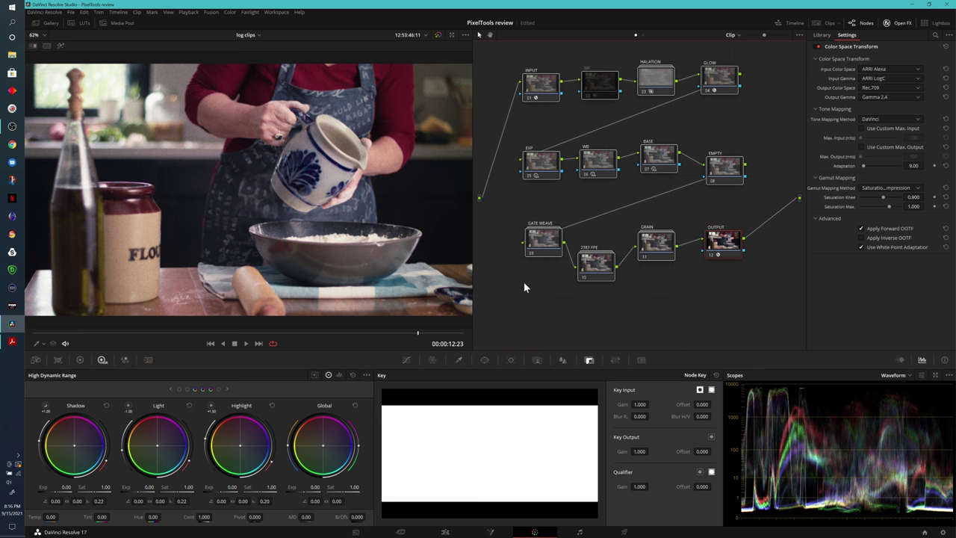
key(Delete)
- Add a corrector node, then append the BMD Film Gen5 tree from the Empty Node Trees album
key(alt+s)
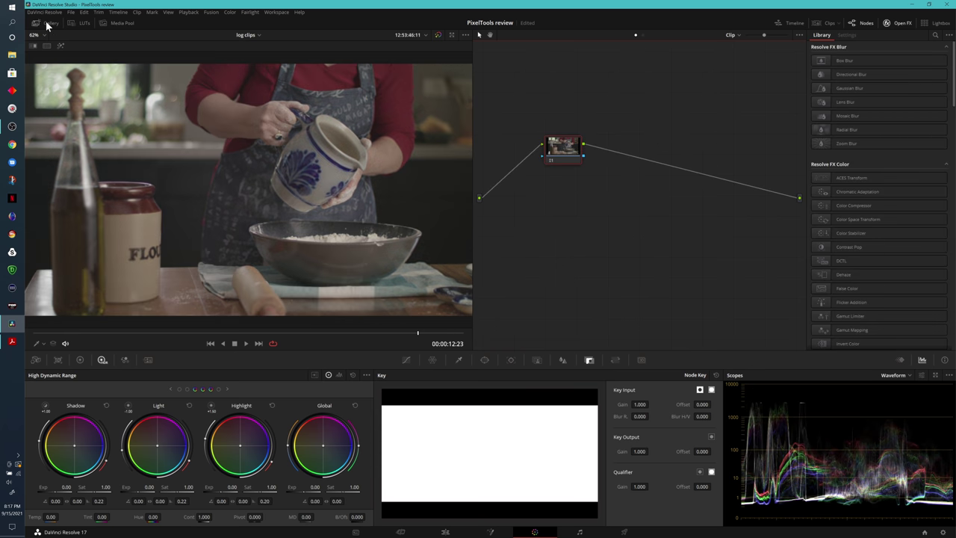
click(45, 23)
click(86, 103)
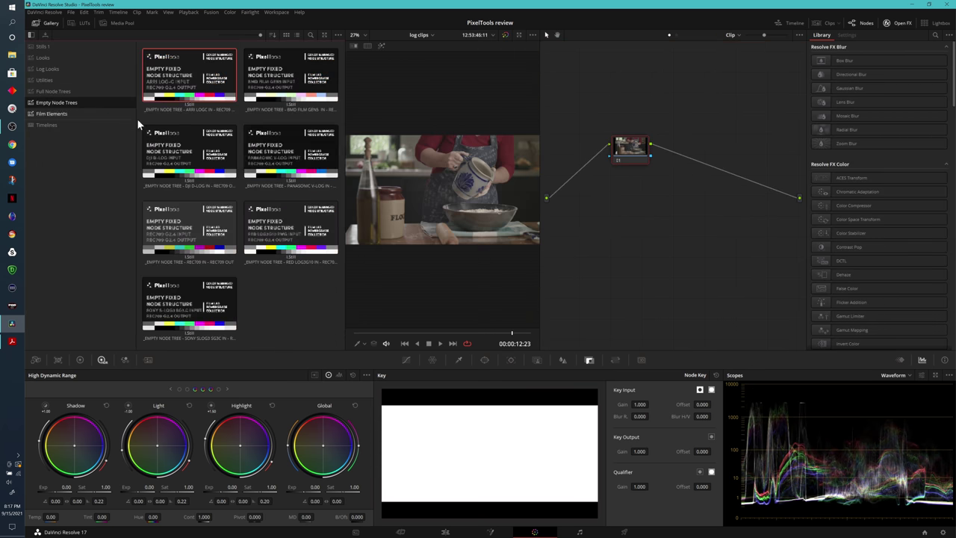
right_click(299, 61)
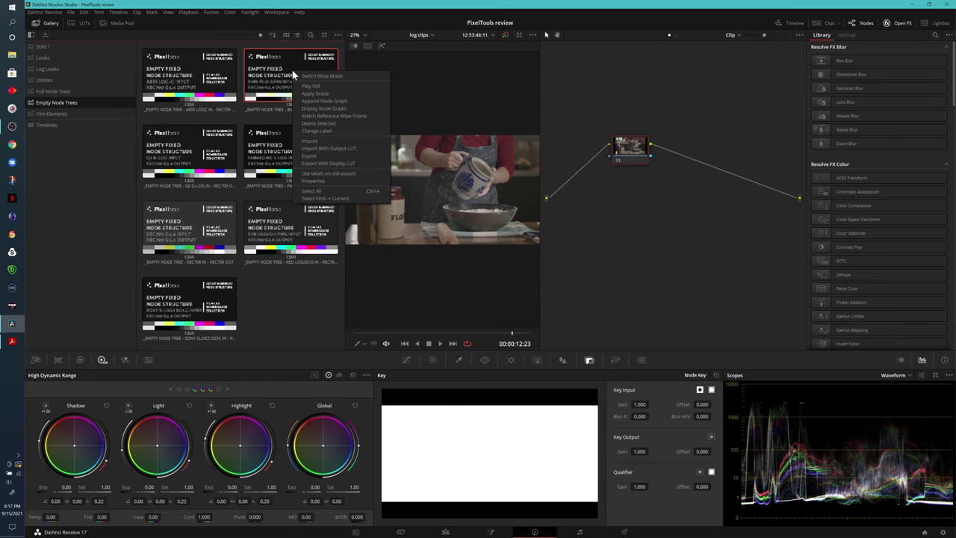
click(340, 93)
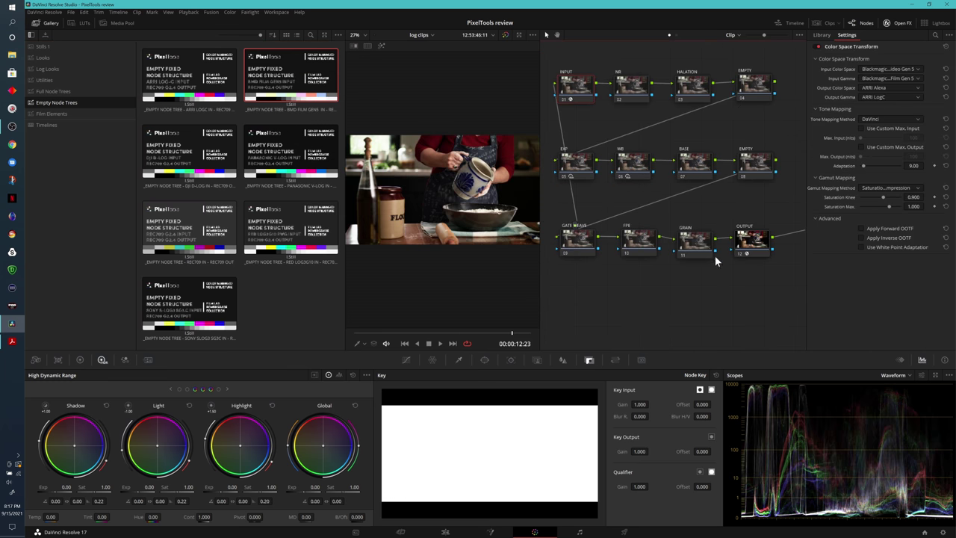
click(52, 23)
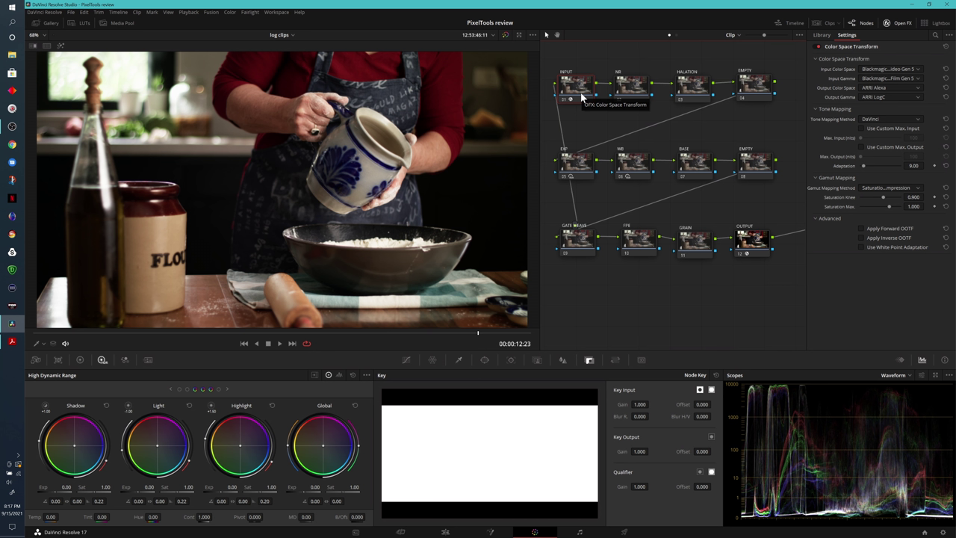
- Review the EXP, EMPTY, GATE WEAVE, FPE and WB nodes, ending on OUTPUT's LogC-to-Rec.709 Gamma 2.4 CST
click(584, 169)
click(751, 173)
click(578, 247)
click(626, 240)
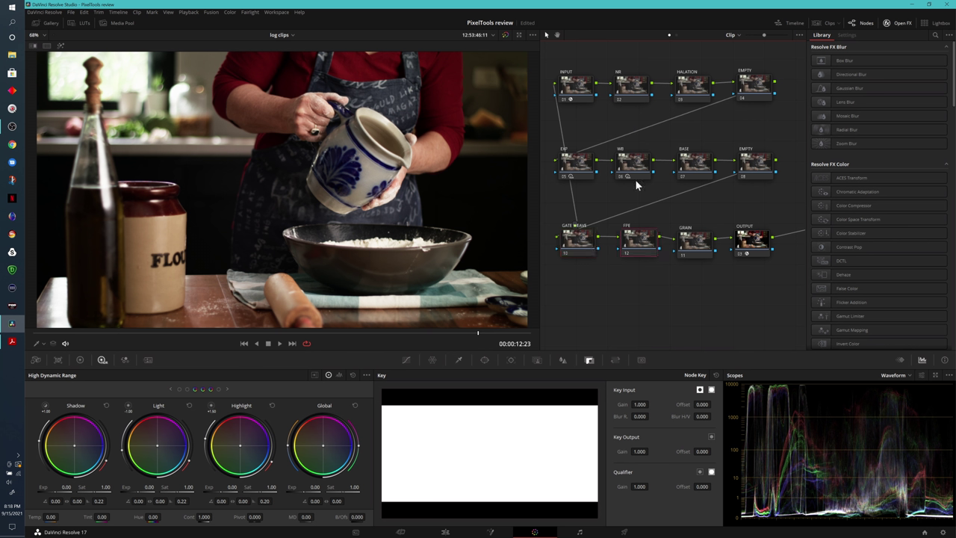
click(573, 172)
click(637, 172)
click(759, 254)
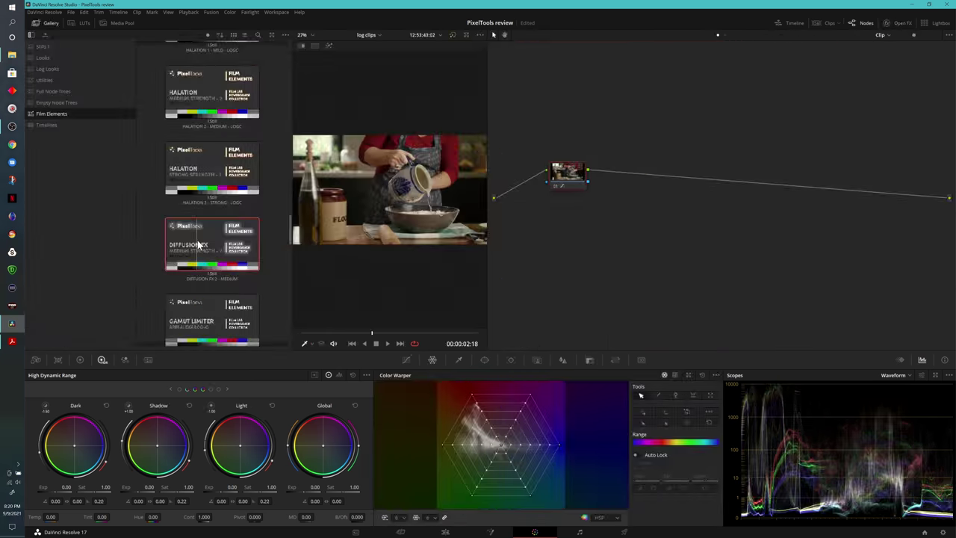
- Append Diffusion FX 2 - Medium level with node 01, then replay the clip to review it
right_click(198, 244)
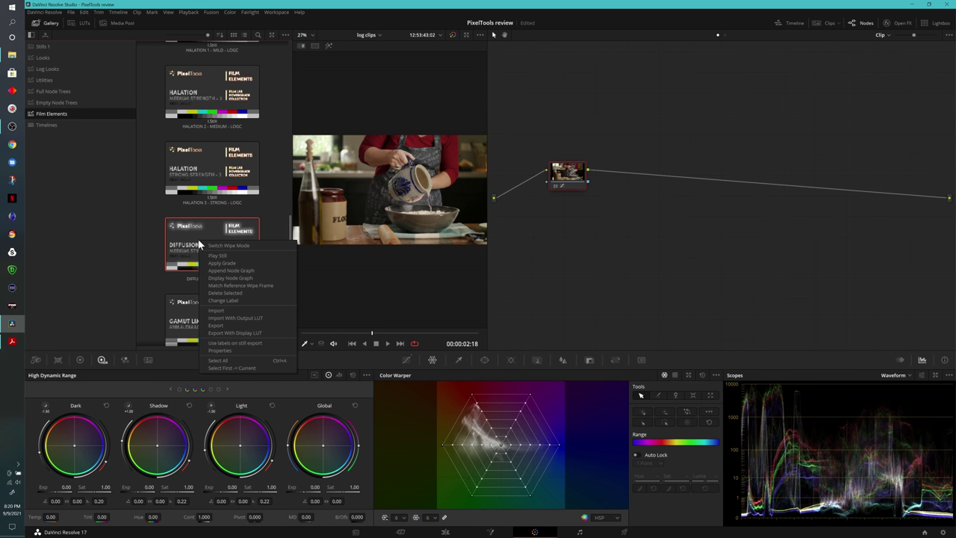
click(248, 269)
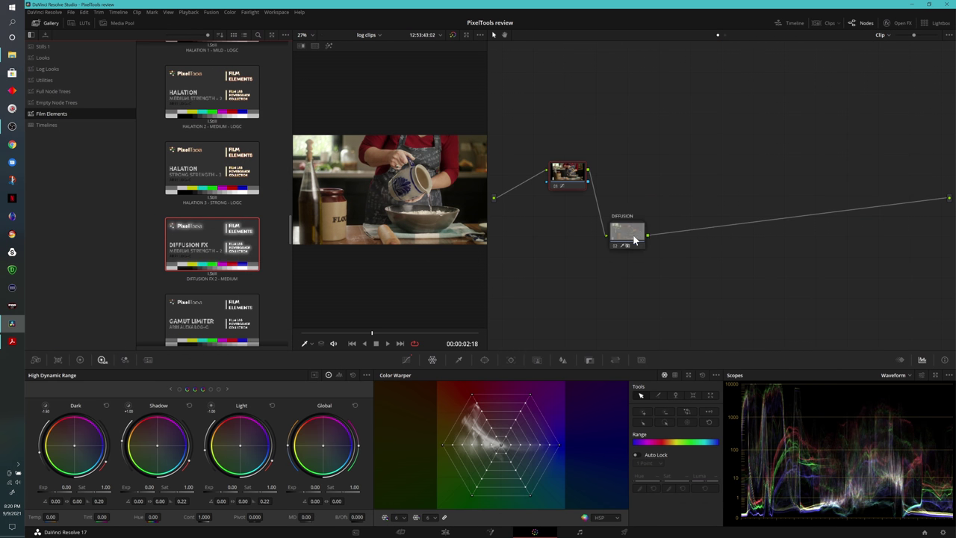
drag(633, 240, 662, 194)
click(61, 22)
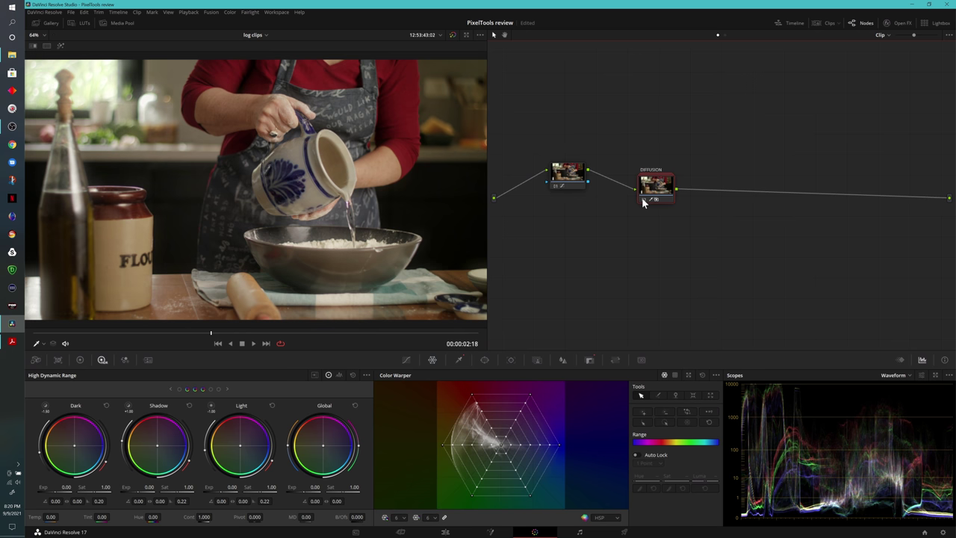
drag(113, 332, 82, 333)
key(space)
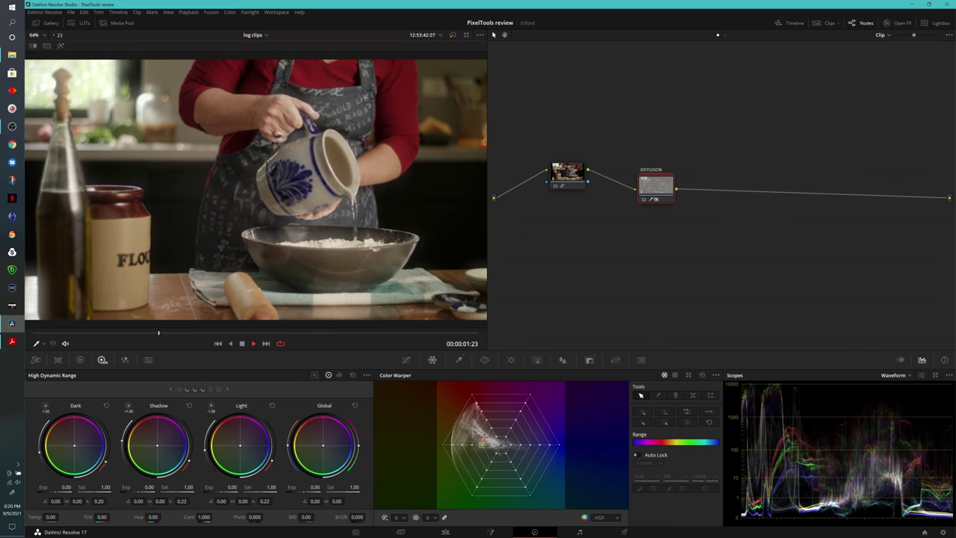